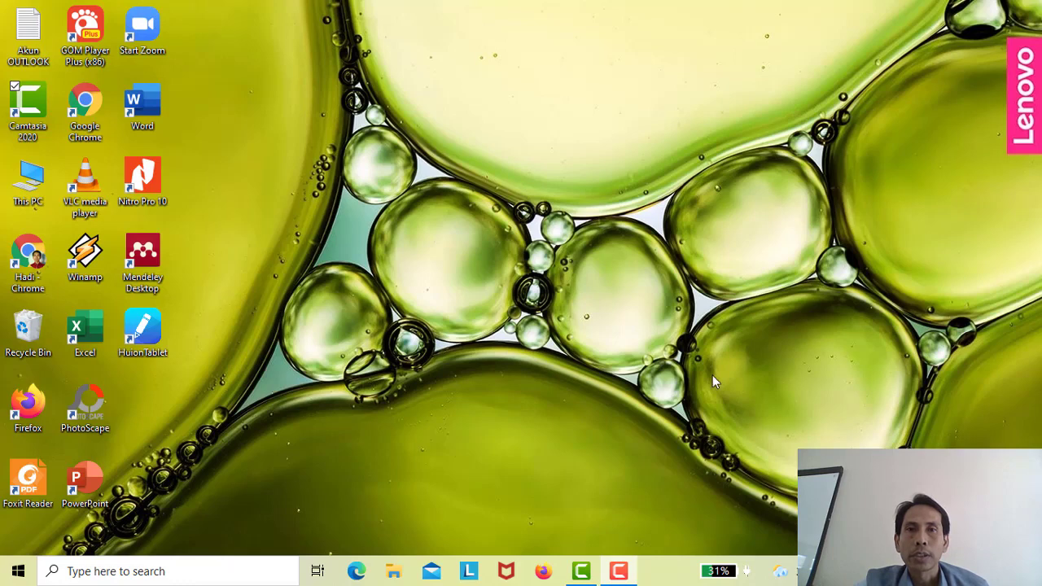
- Open Windows Search from the taskbar search box
click(173, 571)
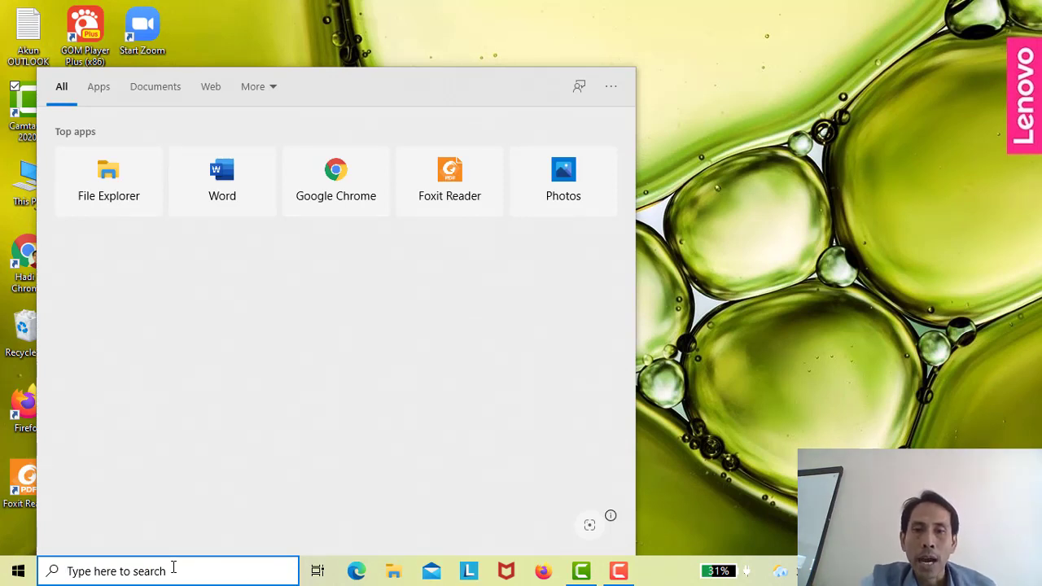
- Search for 'ibm' and launch IBM SPSS Statistics 21 from the best match
text(ibm)
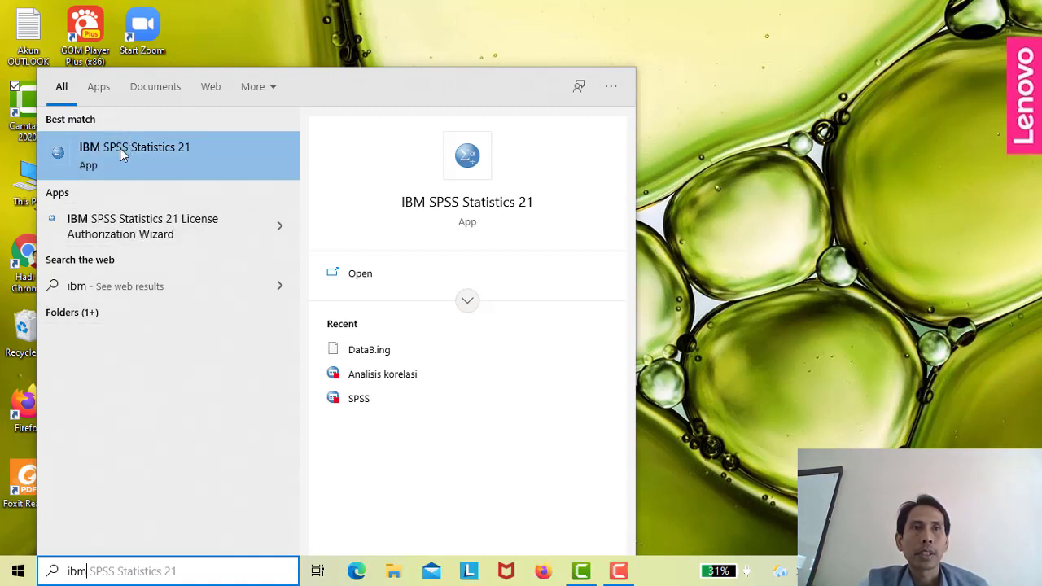
click(120, 153)
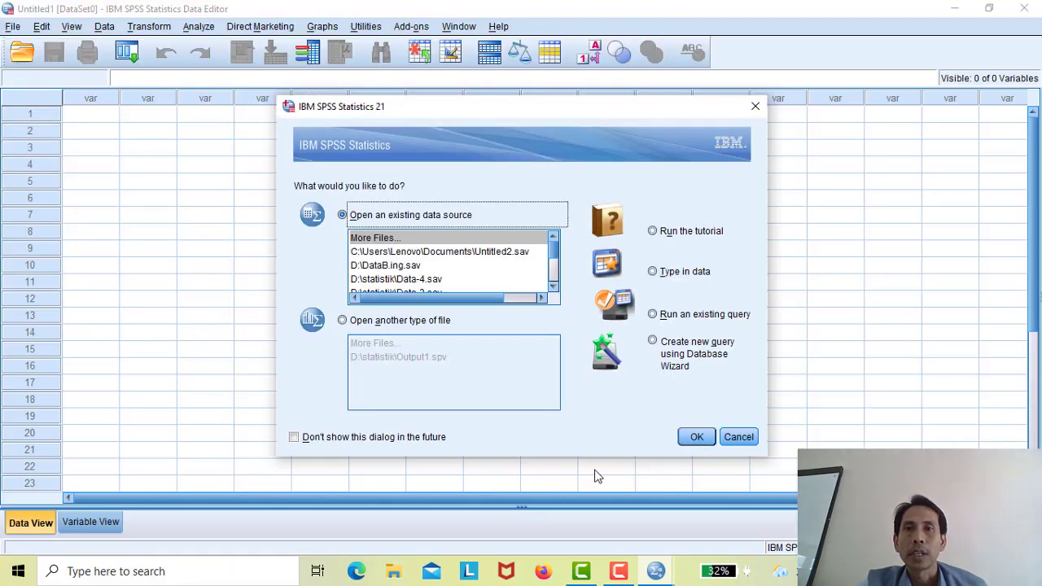
- Cancel the startup dialog and switch to the empty dataset's Variable View
click(738, 437)
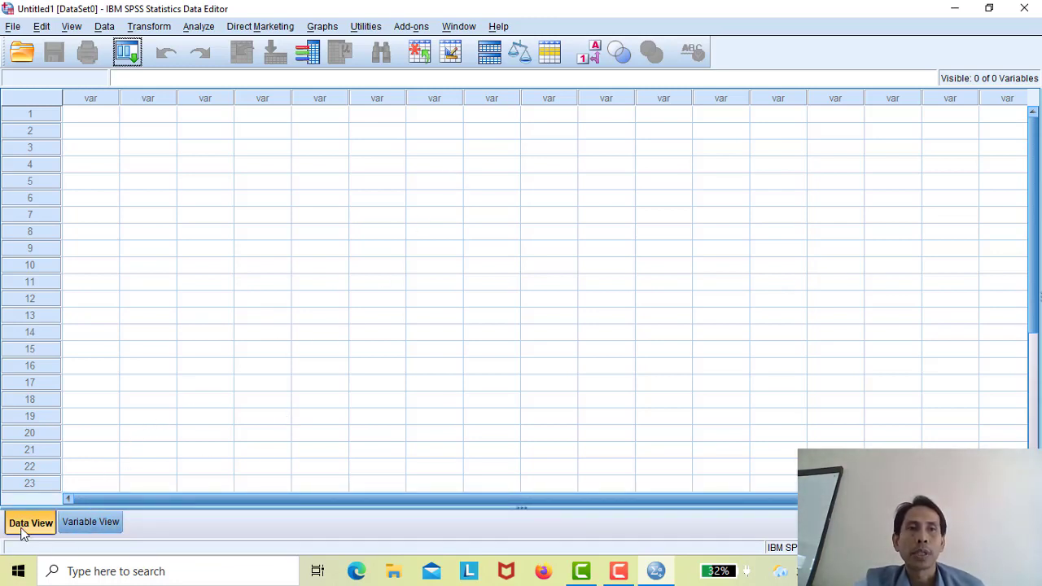
click(85, 523)
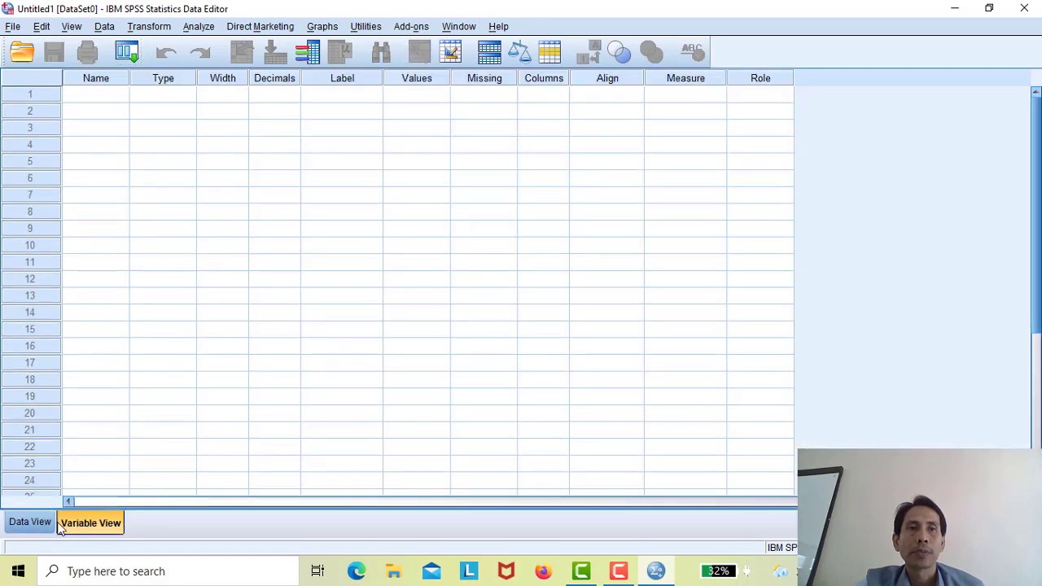
click(32, 531)
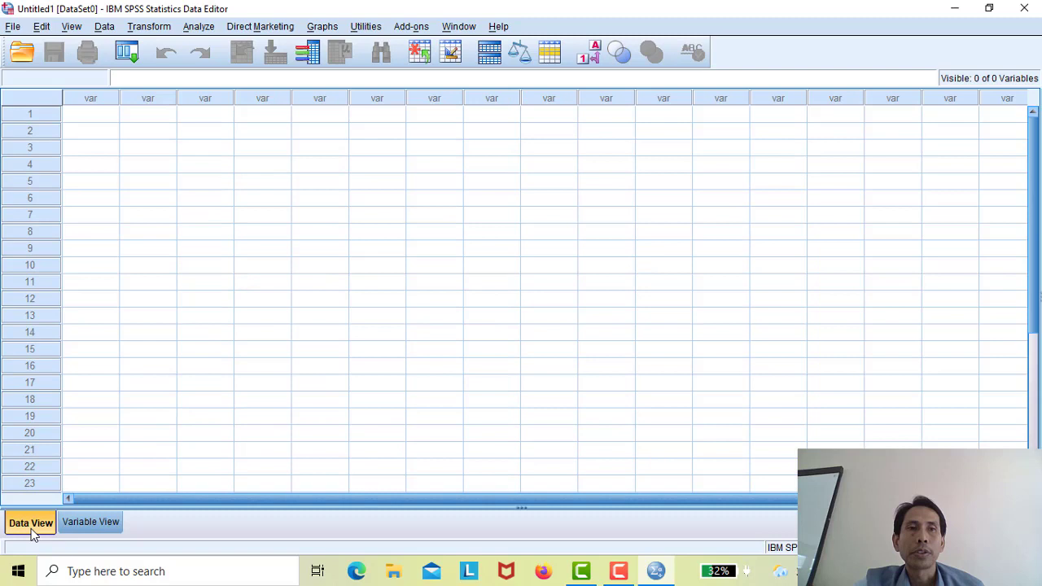
click(92, 525)
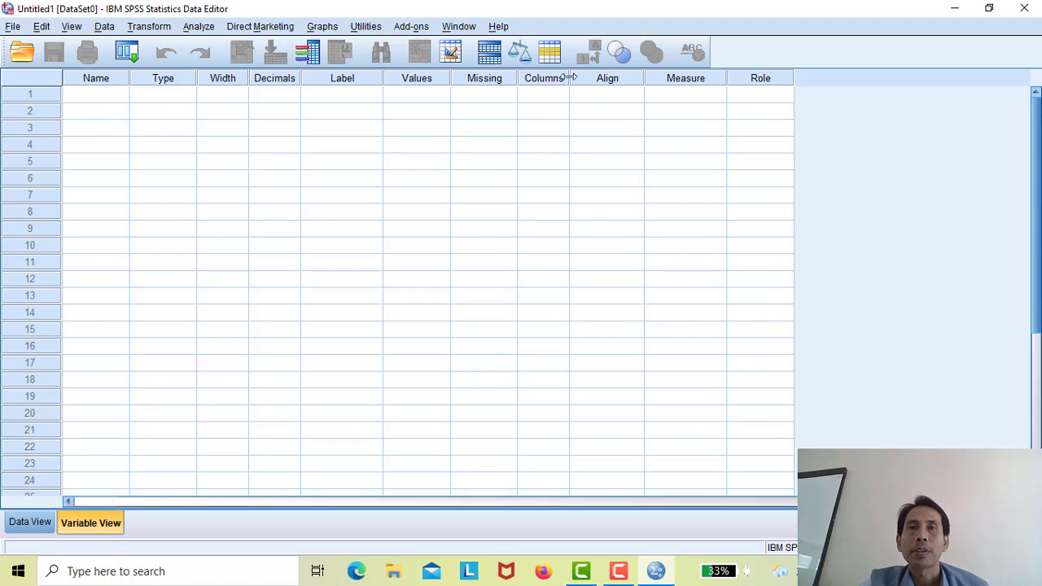
- Review the Align, Measure and Role columns, then bring up File Explorer at Quick access
click(633, 82)
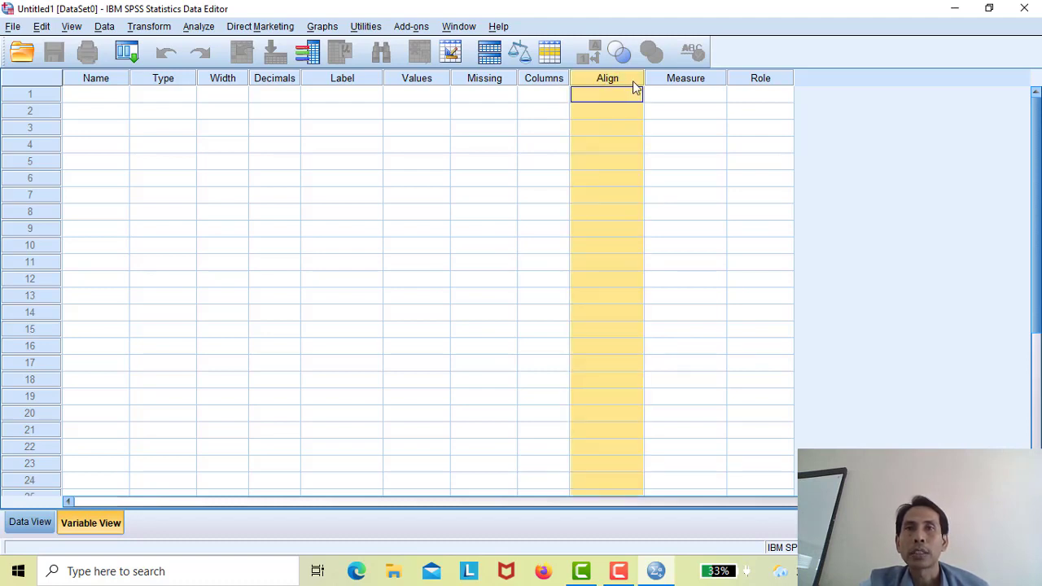
click(680, 82)
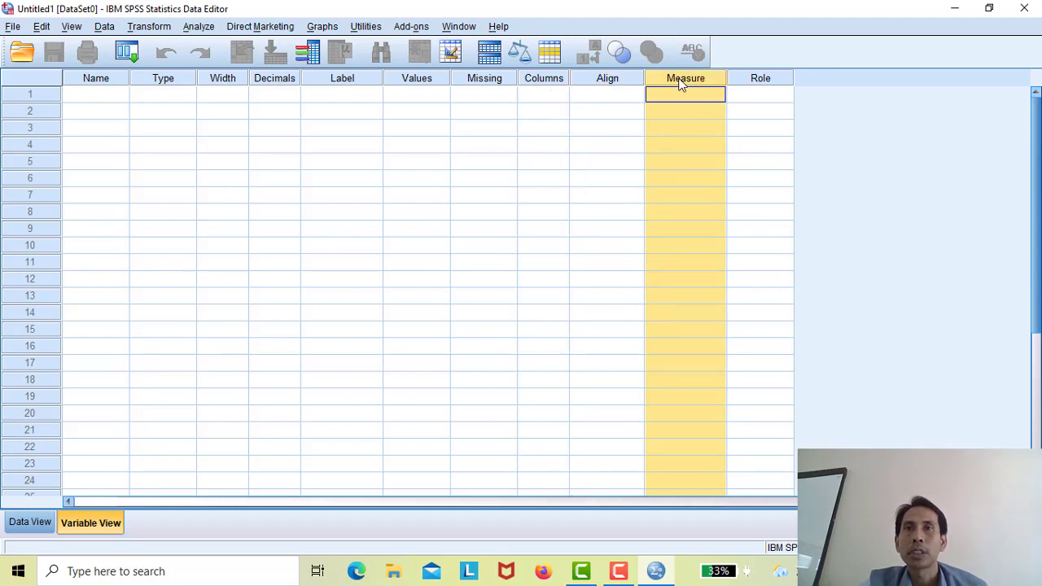
click(758, 84)
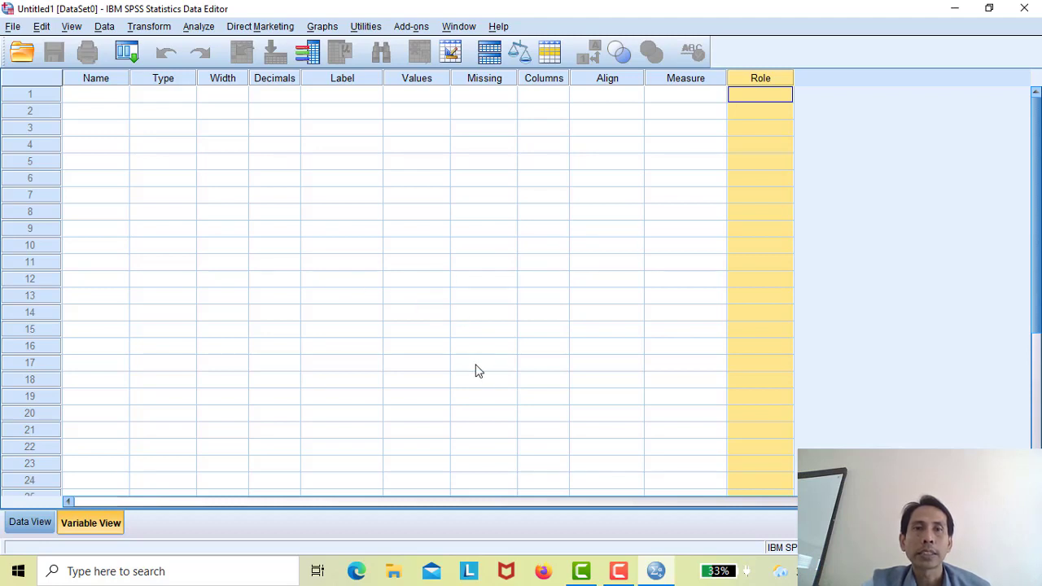
click(393, 574)
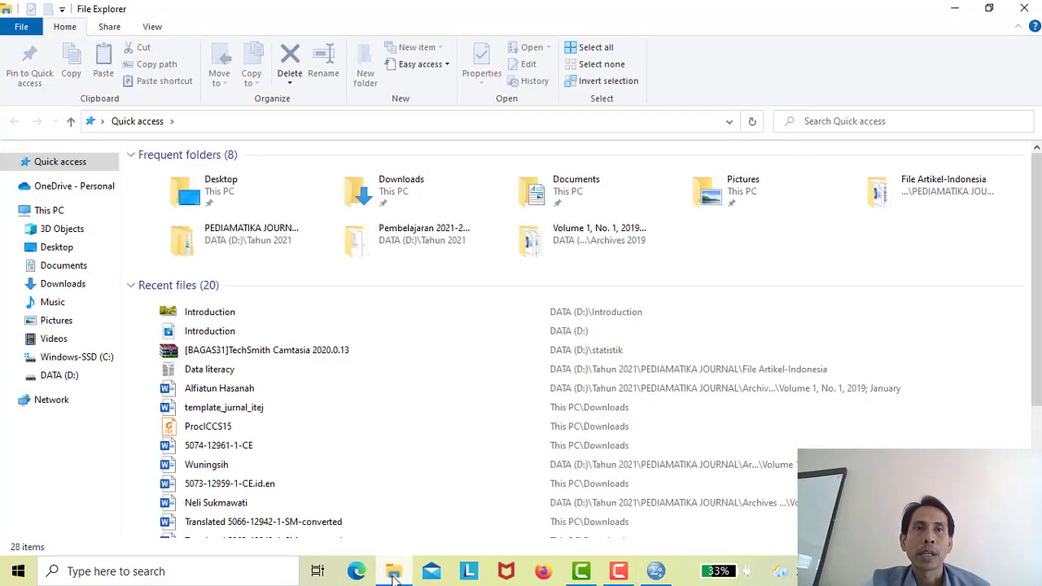
- Open the MODUL PELATIHAN Word file from D:\Tahun 2021\Pembelajaran 2021-2022-1
click(60, 379)
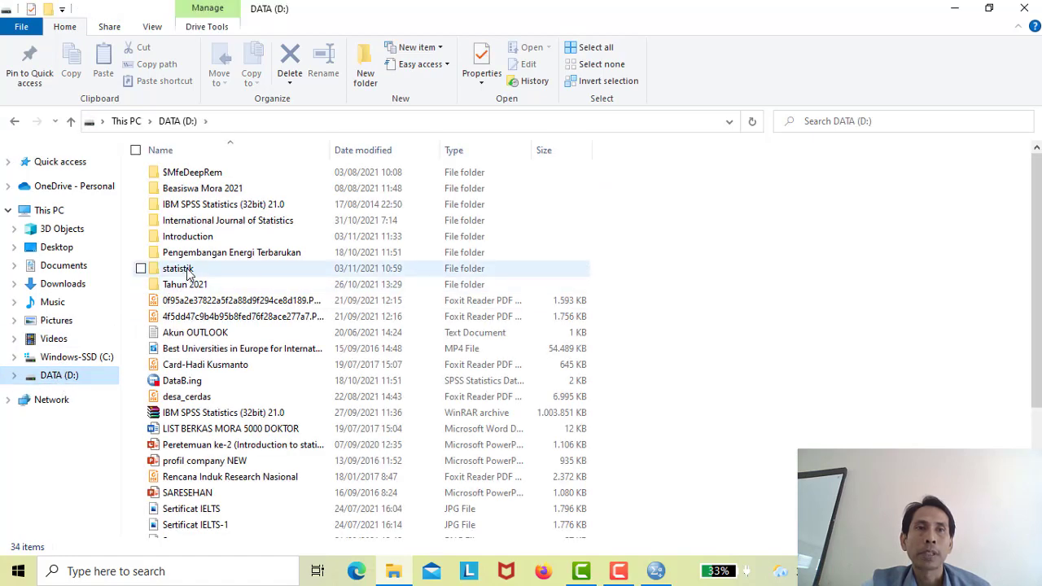
double_click(187, 285)
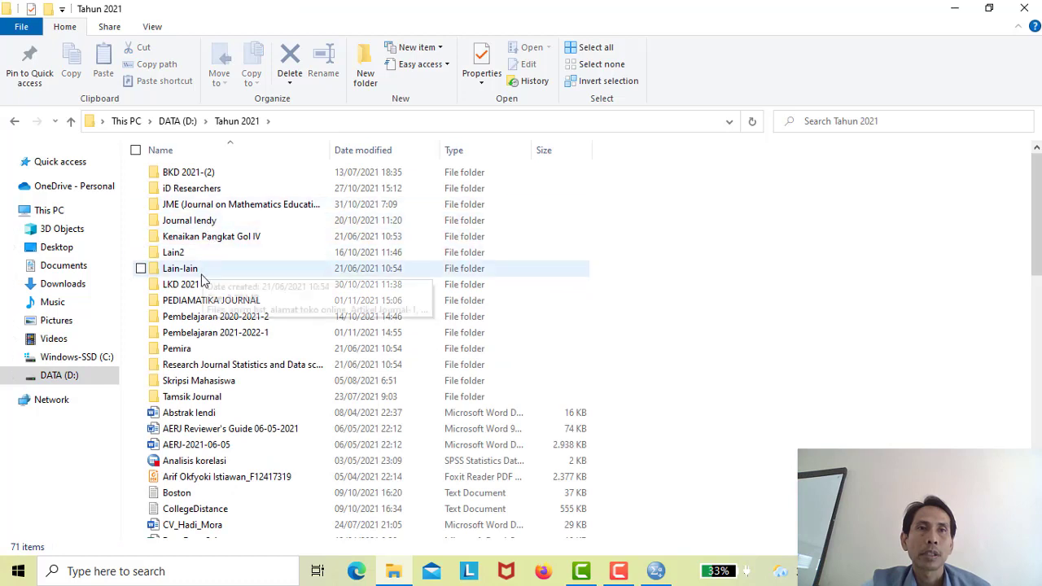
double_click(194, 334)
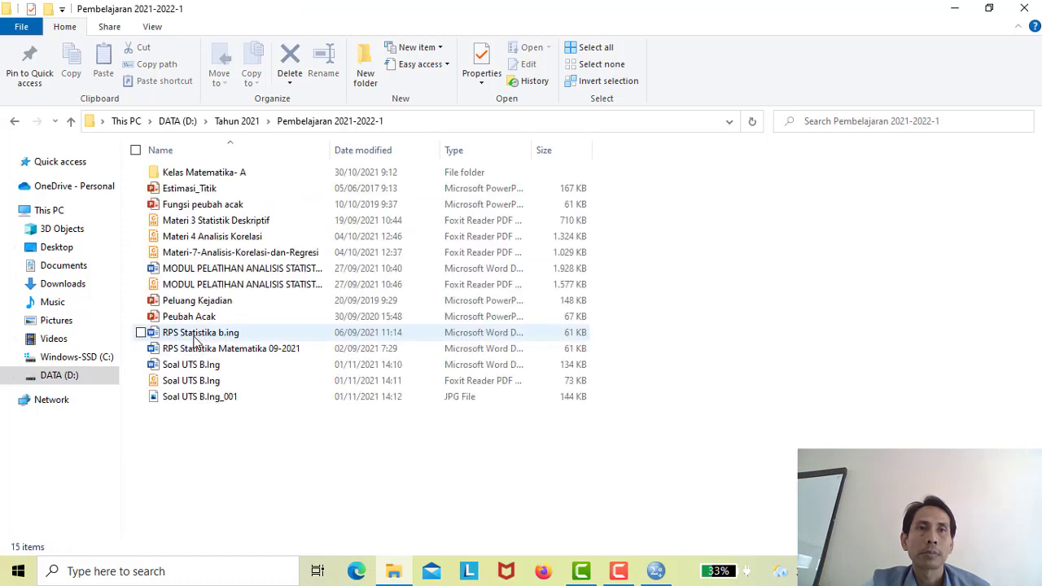
click(209, 271)
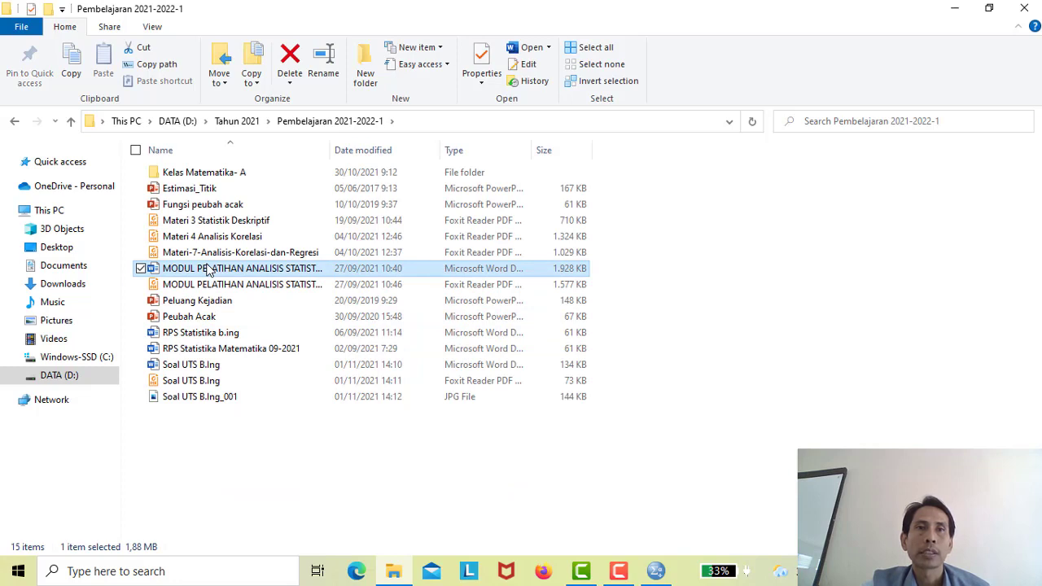
double_click(208, 271)
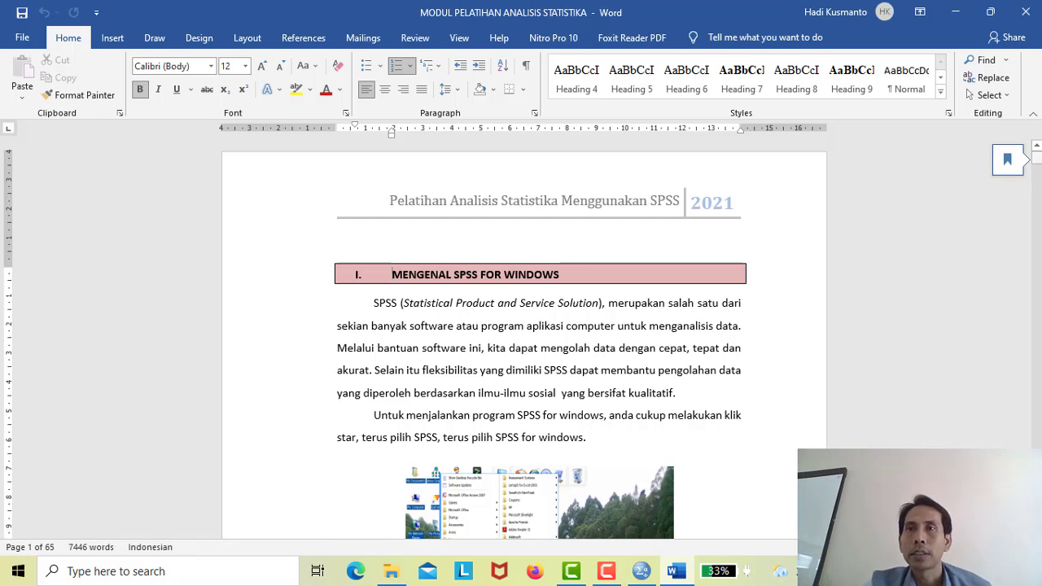
- Scroll down to section II. ANALISIS DESKRIPTIF and Tabel 1 on page 4
scroll(524, 338, down, 1)
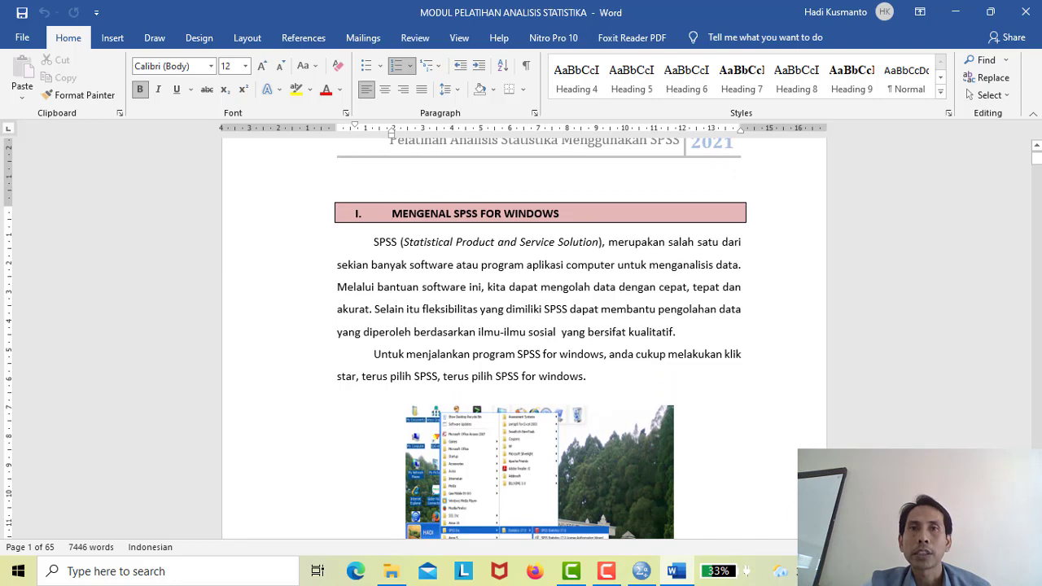
scroll(525, 338, down, 4)
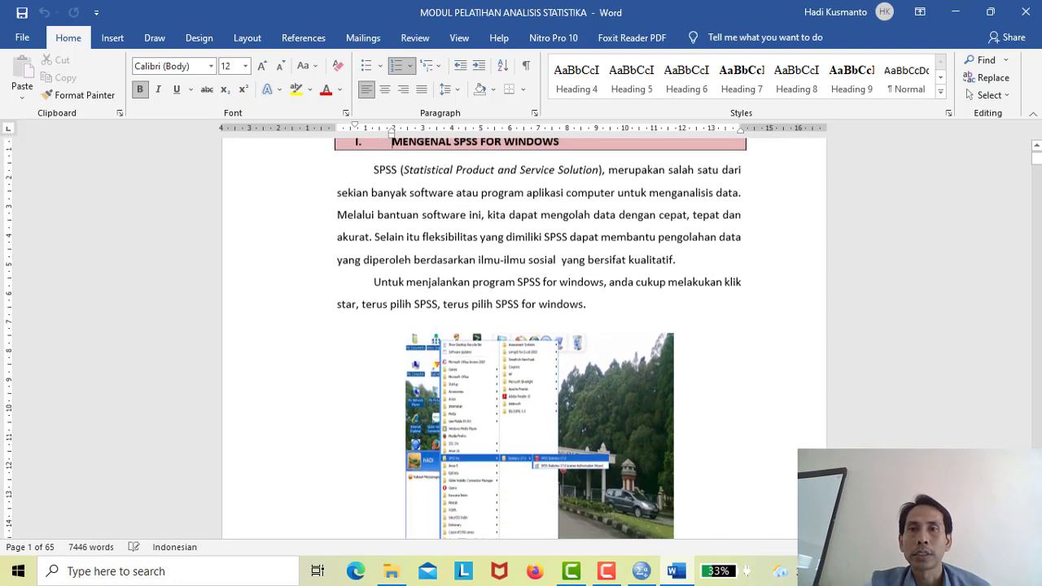
scroll(524, 338, down, 2)
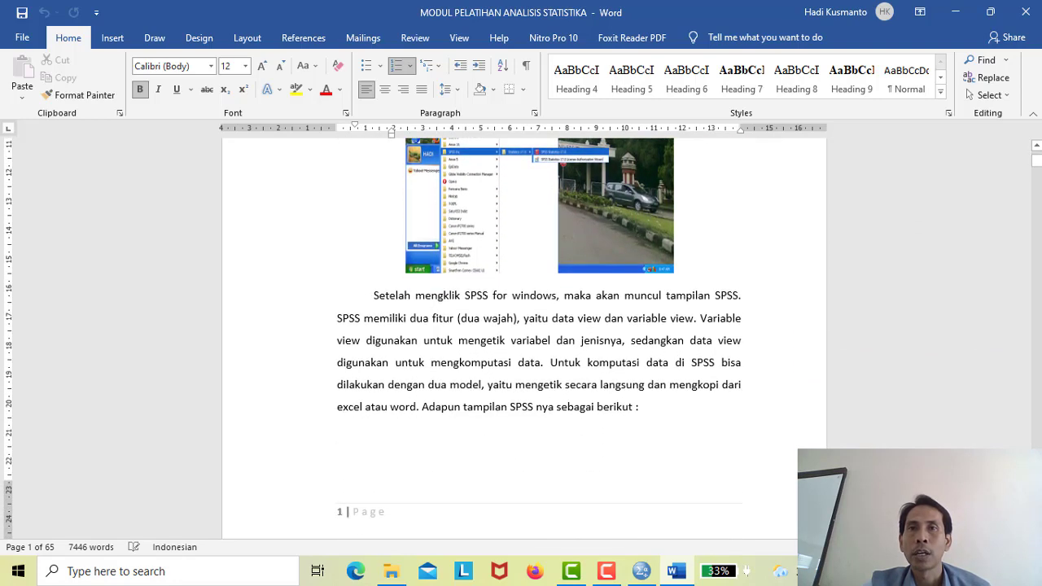
scroll(524, 338, down, 4)
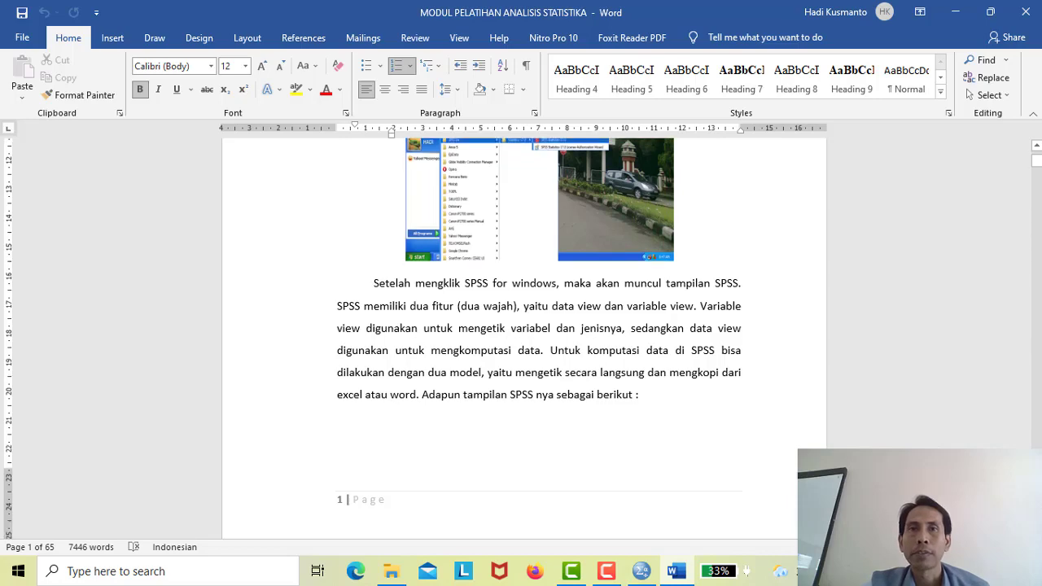
scroll(524, 338, down, 4)
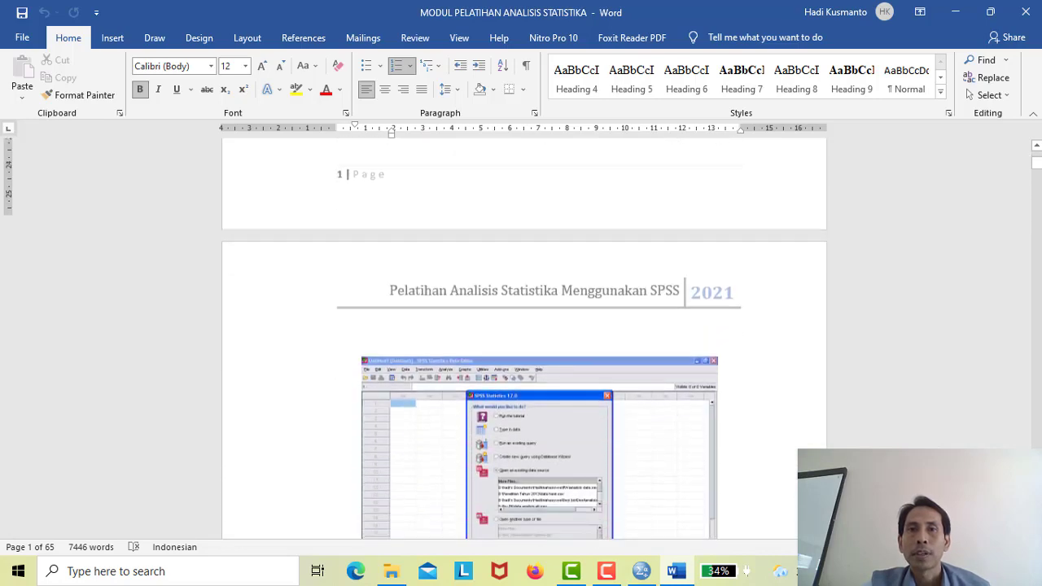
scroll(524, 338, down, 2)
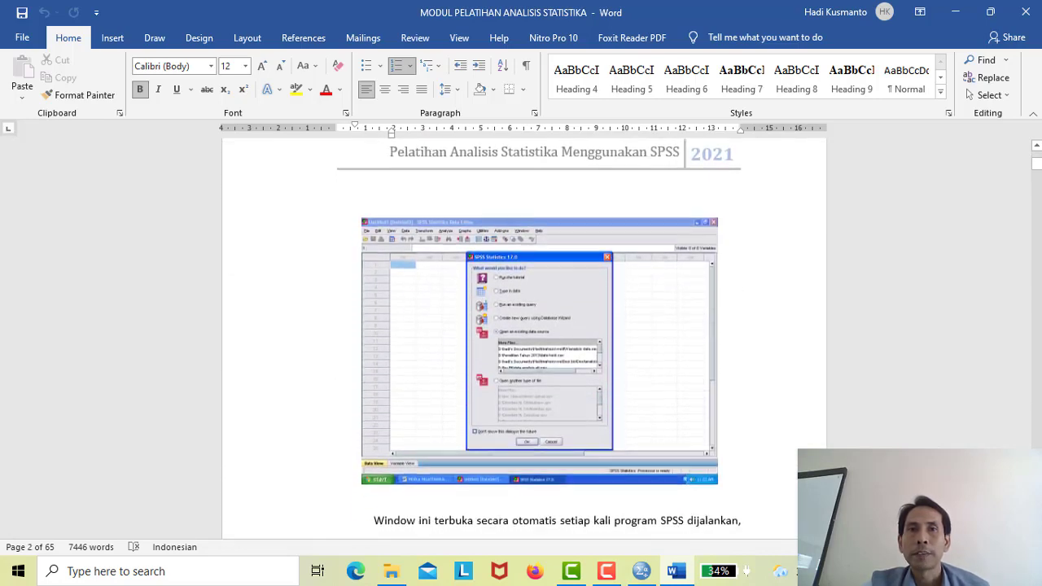
scroll(524, 337, down, 4)
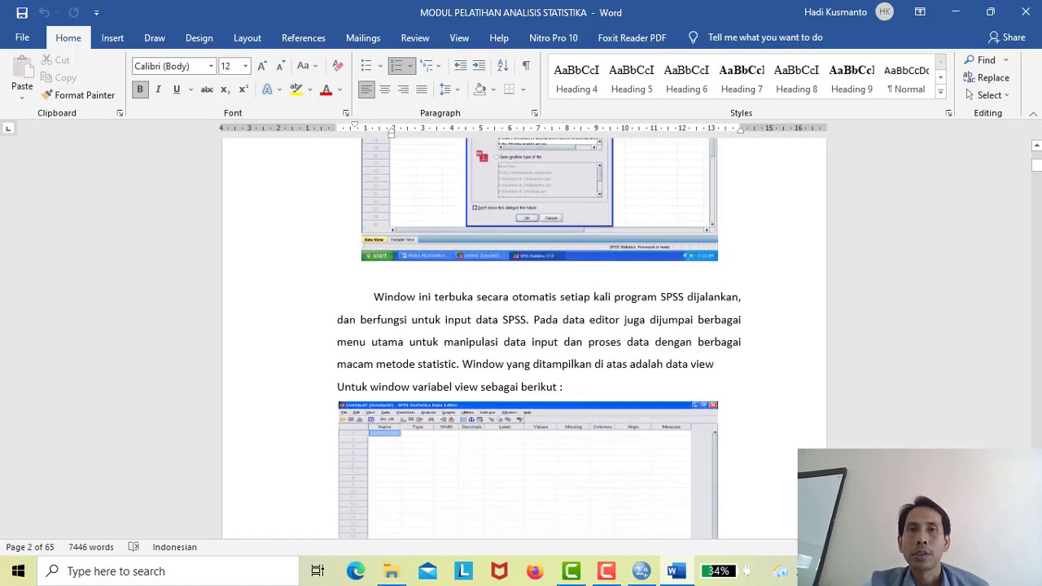
scroll(524, 338, down, 6)
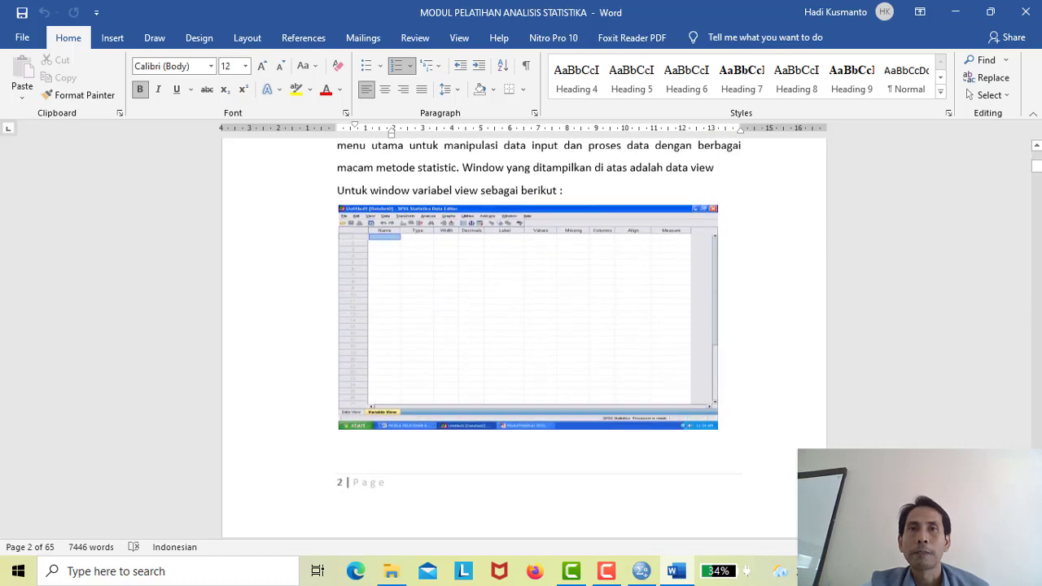
scroll(525, 338, down, 2)
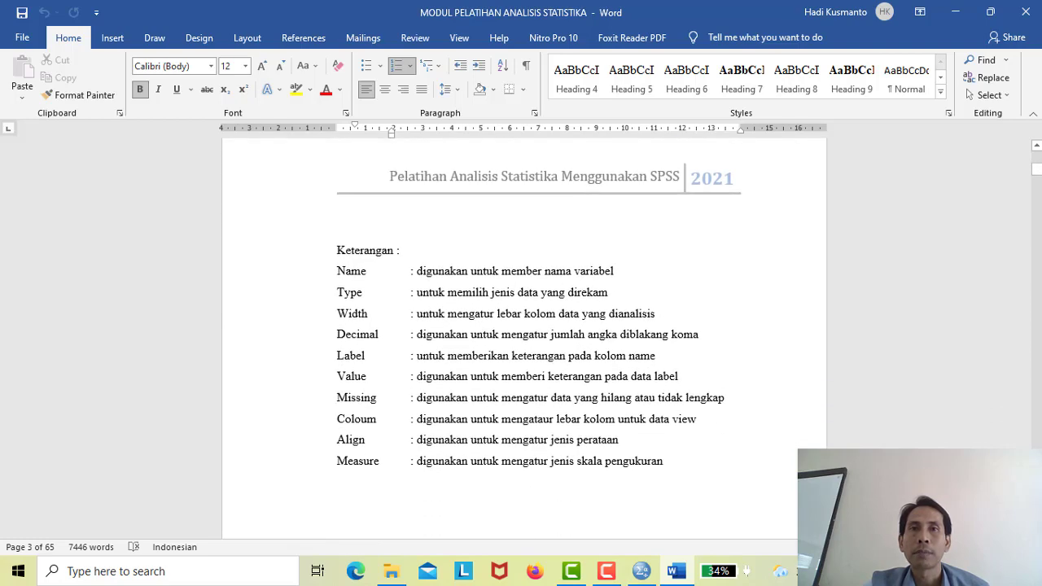
scroll(524, 338, down, 1)
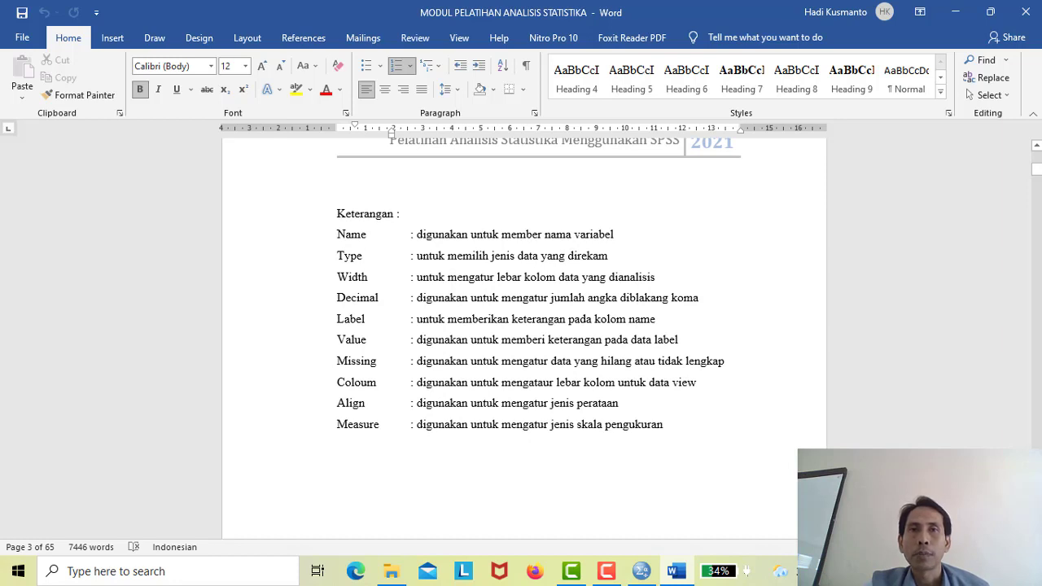
scroll(524, 310, down, 1)
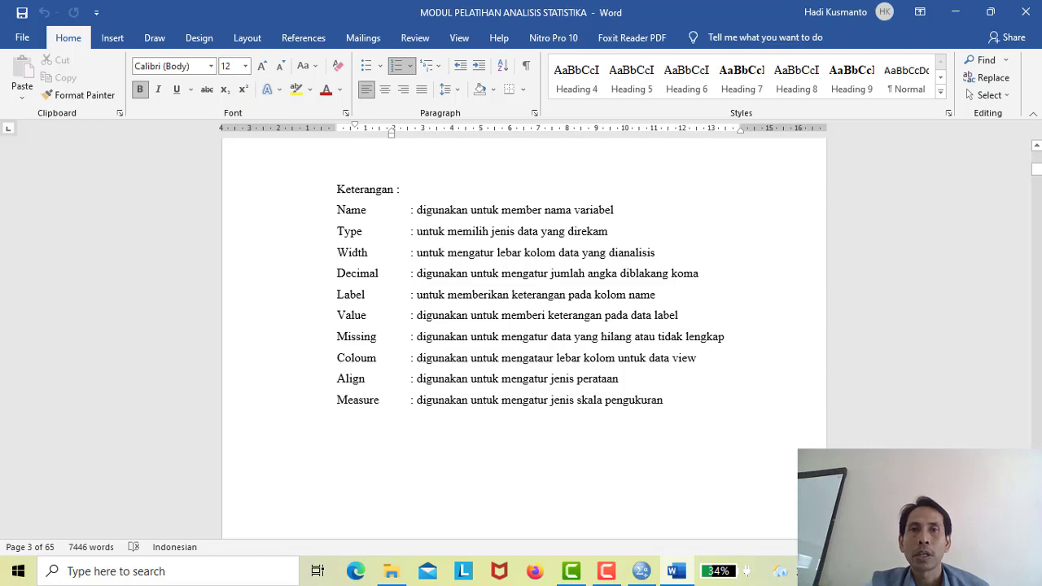
scroll(524, 309, down, 5)
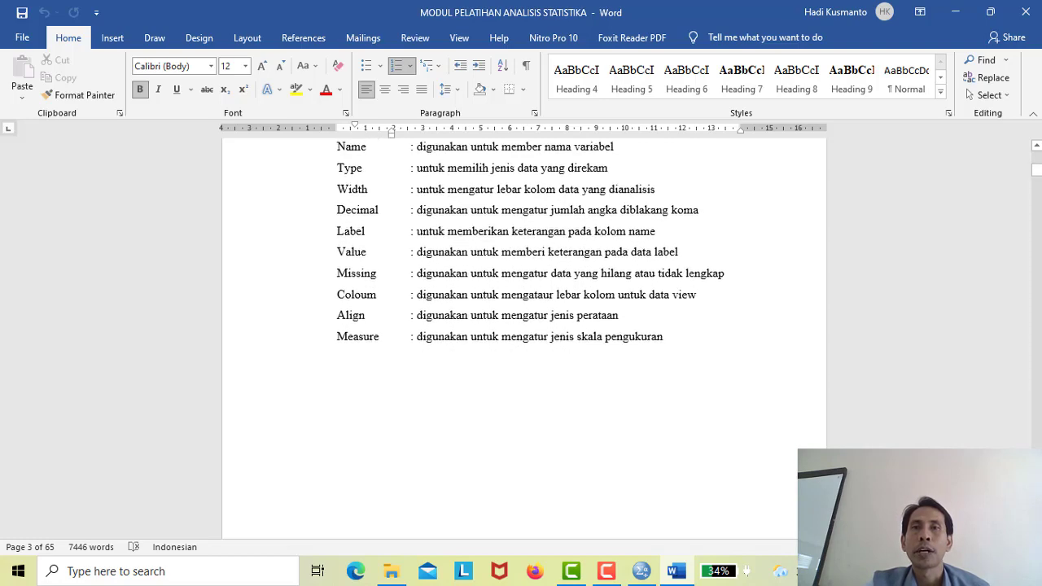
scroll(524, 326, down, 5)
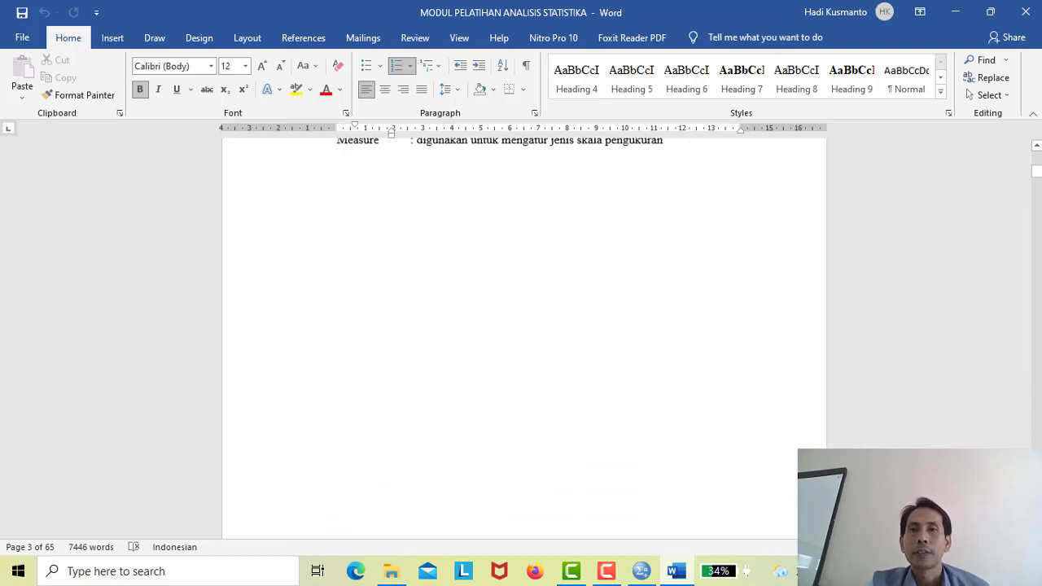
scroll(525, 326, down, 5)
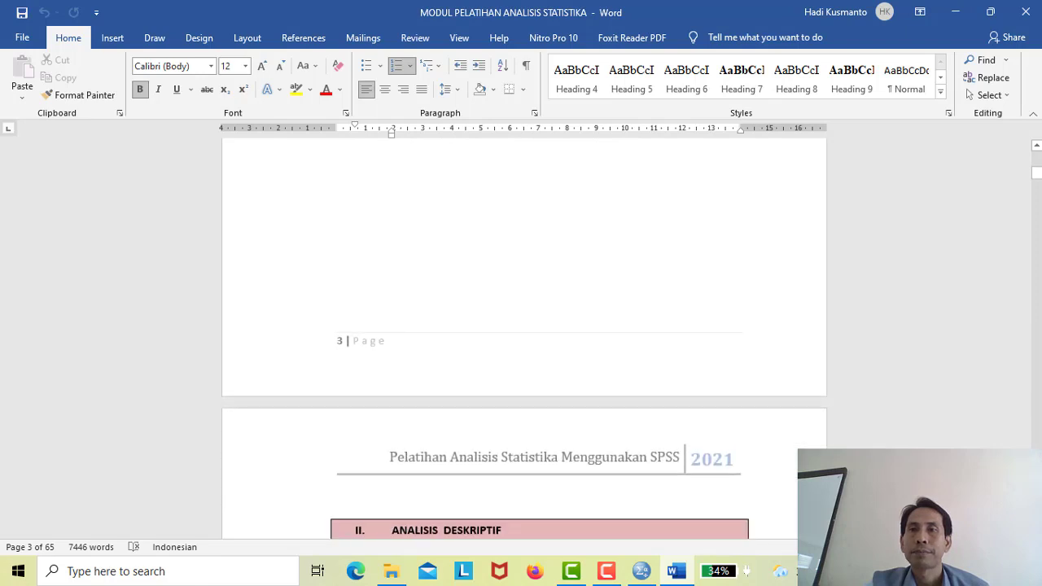
scroll(524, 326, down, 7)
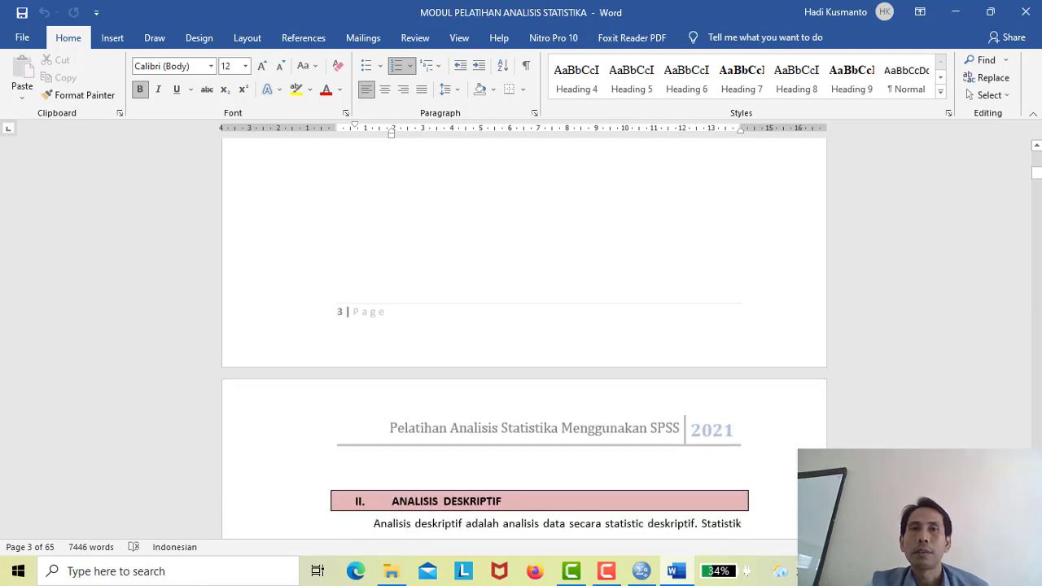
scroll(524, 326, down, 5)
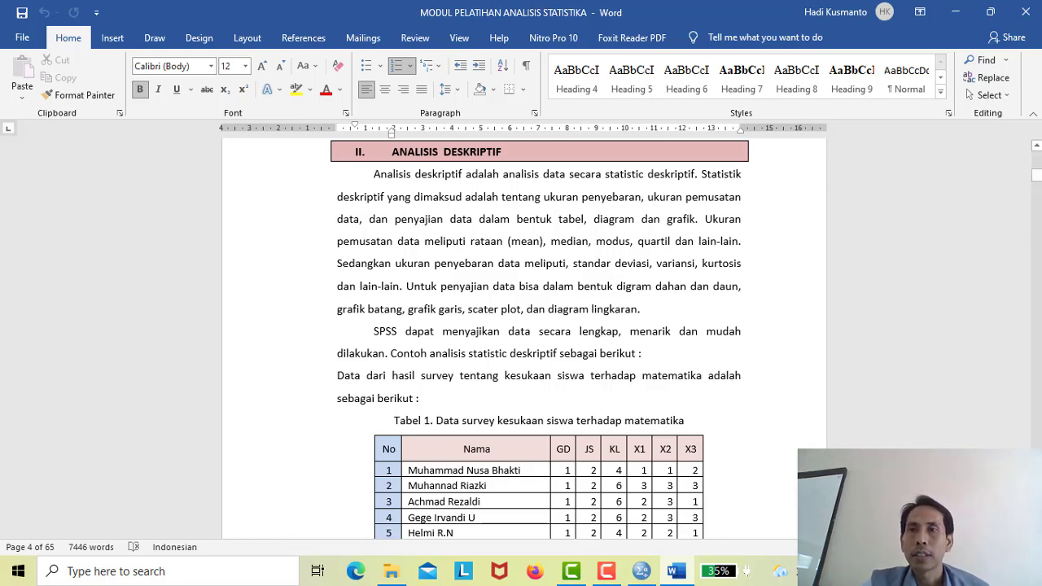
- Read through all 20 rows of Tabel 1 and its Keterangan variable legend
scroll(539, 338, down, 5)
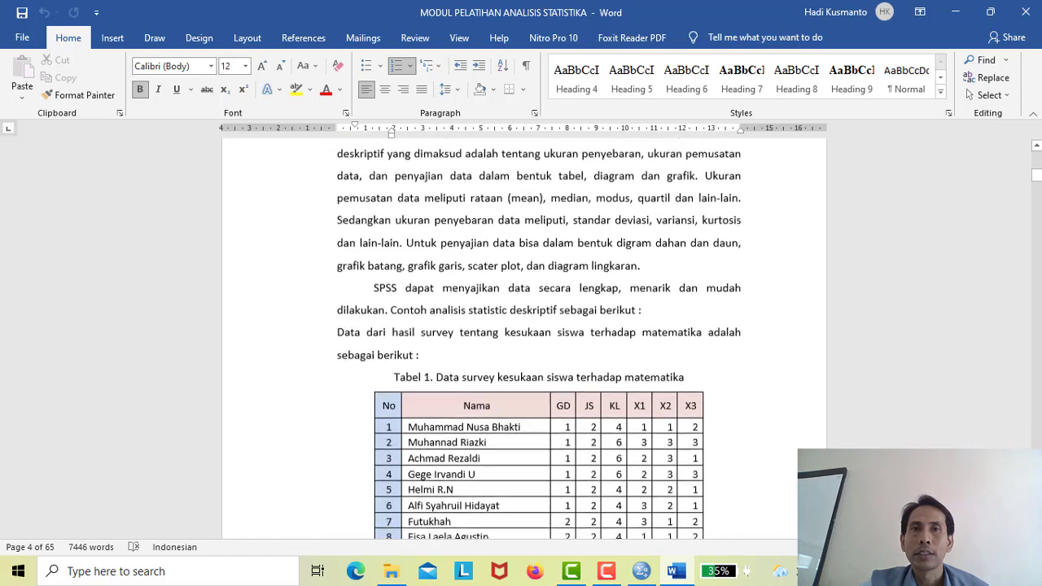
scroll(539, 338, down, 1)
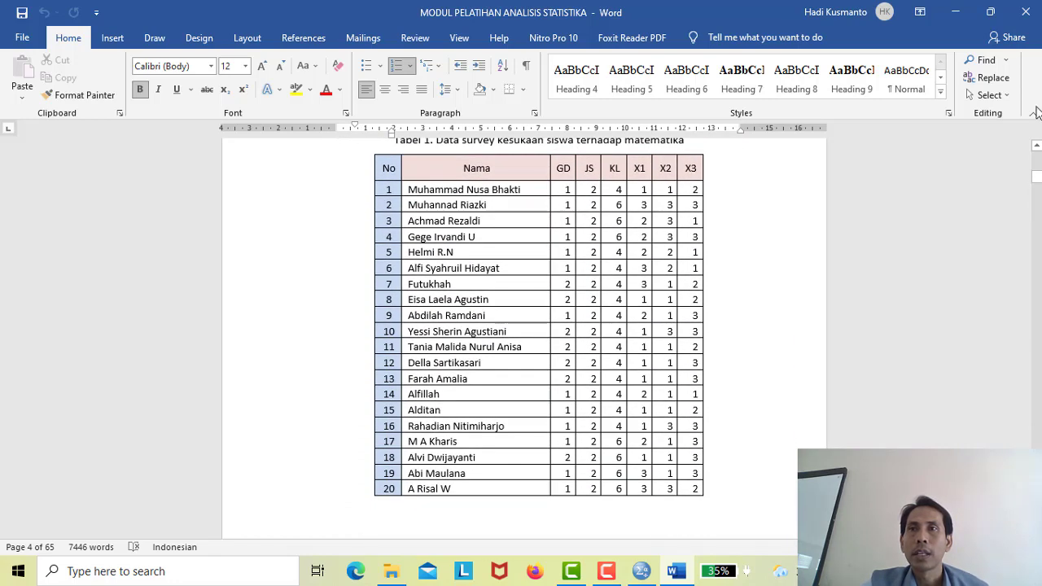
click(1038, 147)
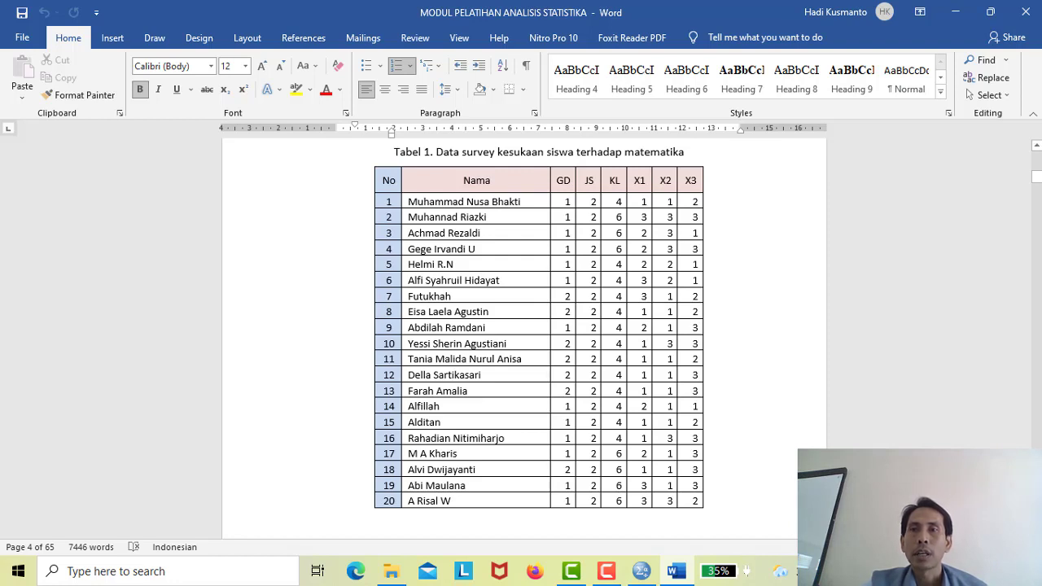
scroll(524, 325, down, 5)
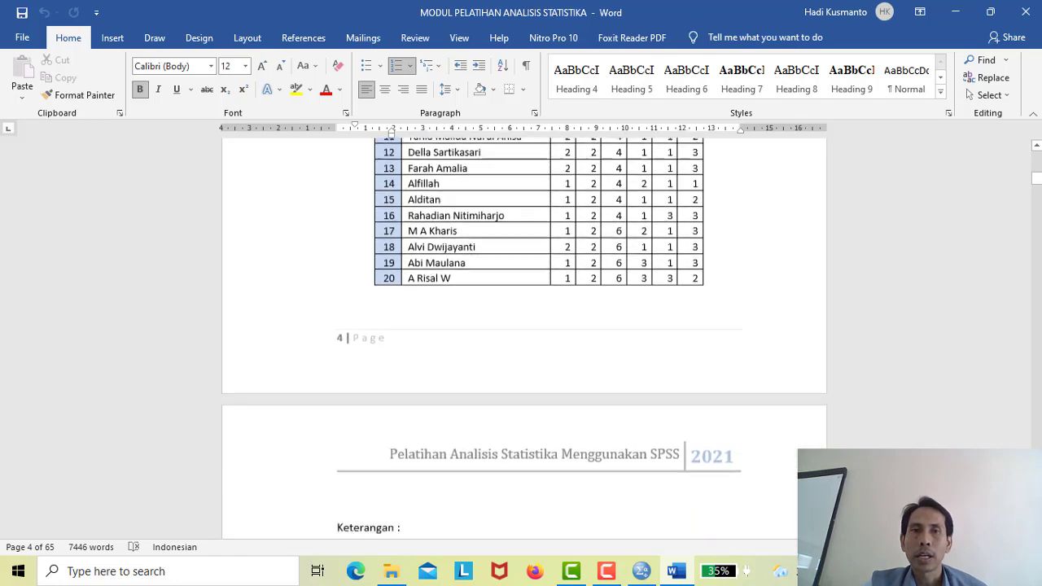
scroll(524, 325, down, 4)
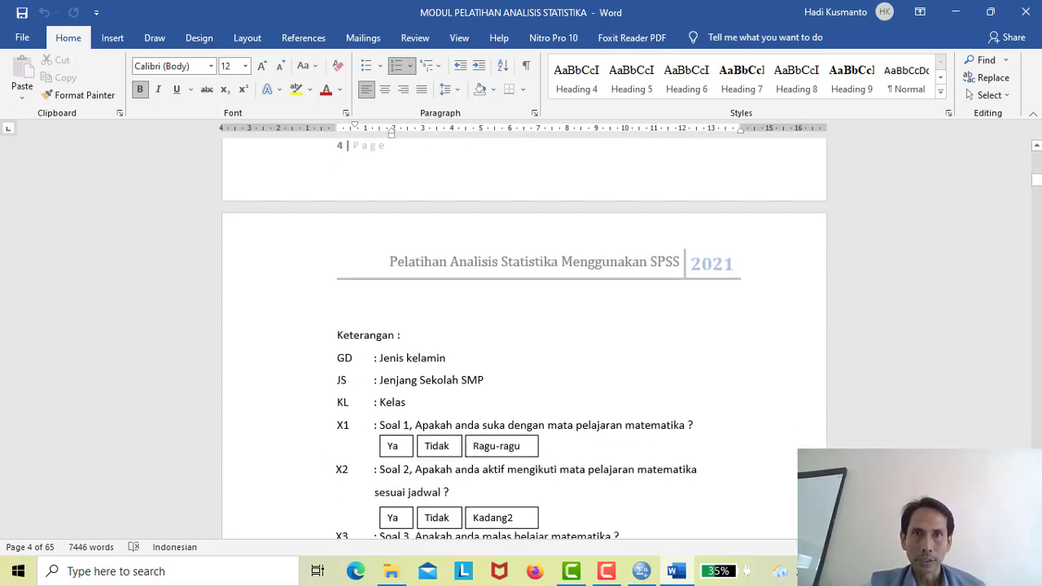
scroll(524, 339, down, 1)
scroll(524, 339, down, 1)
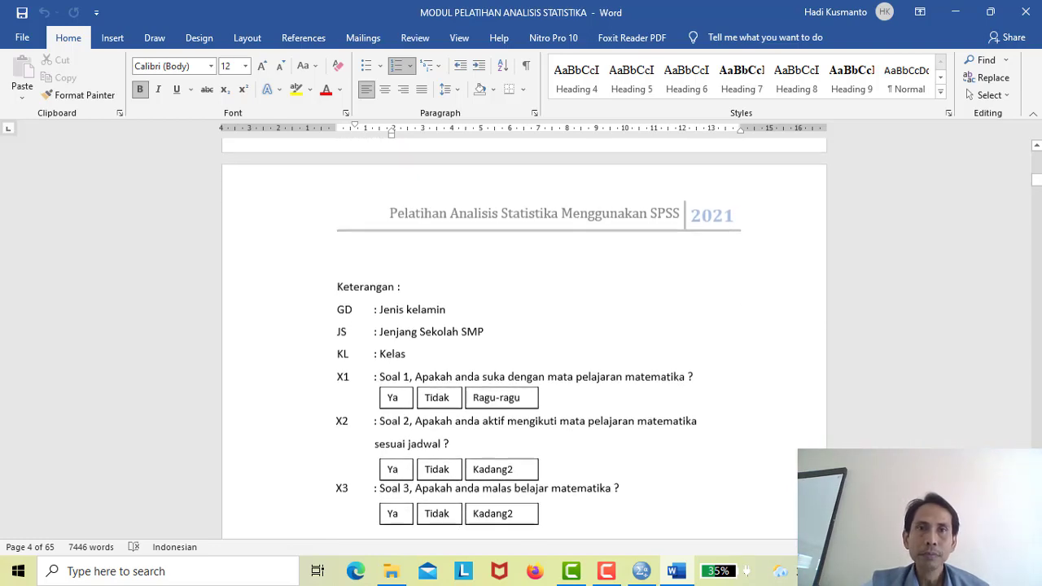
scroll(524, 339, down, 1)
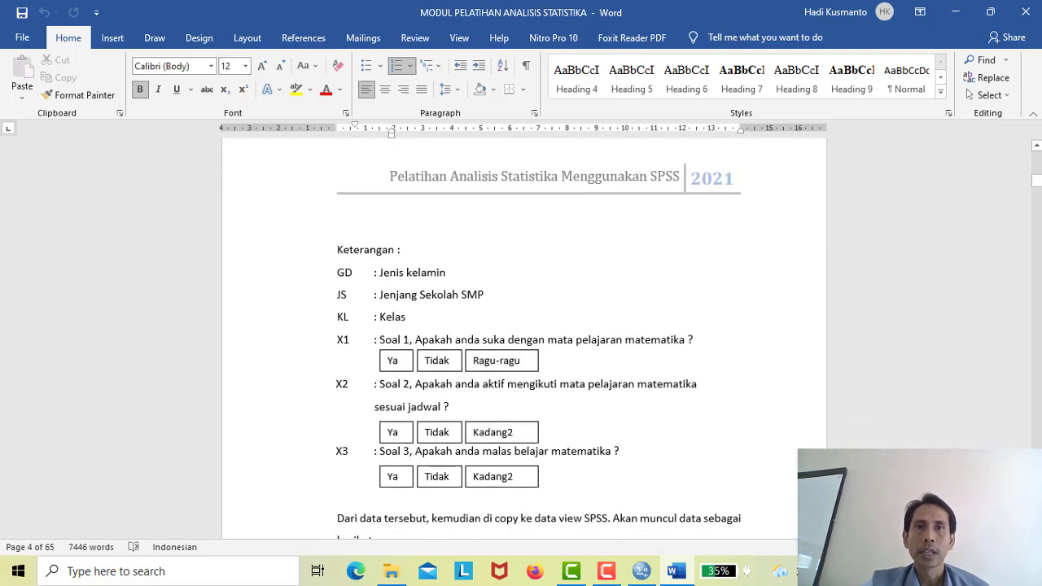
scroll(525, 339, down, 1)
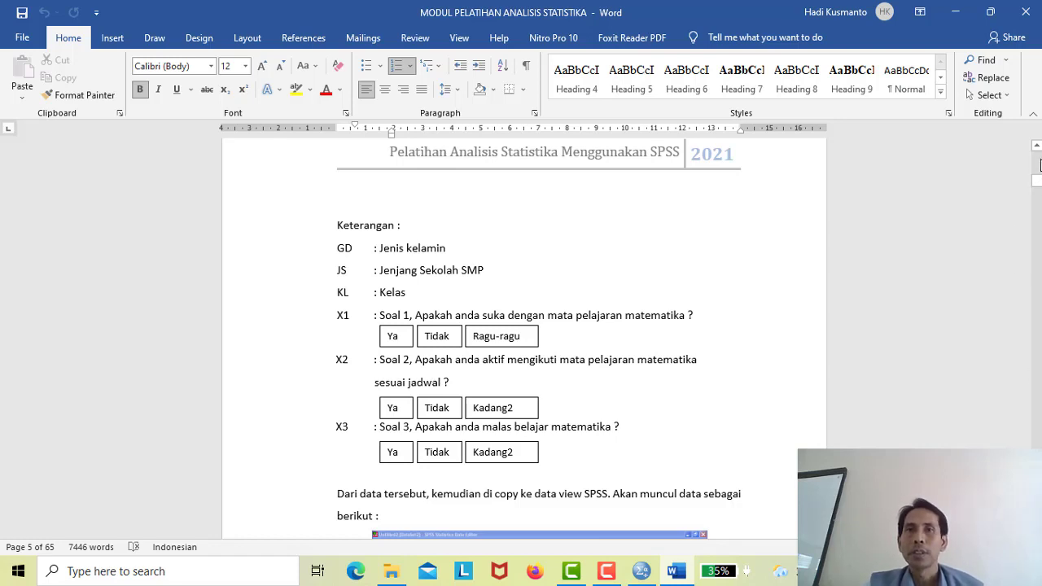
scroll(1040, 163, up, 10)
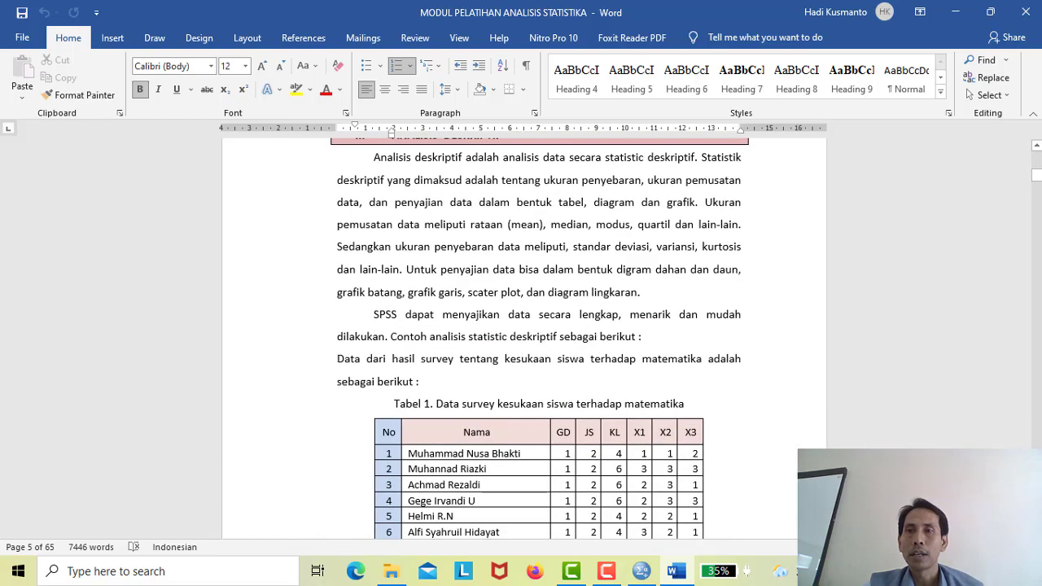
scroll(538, 334, down, 5)
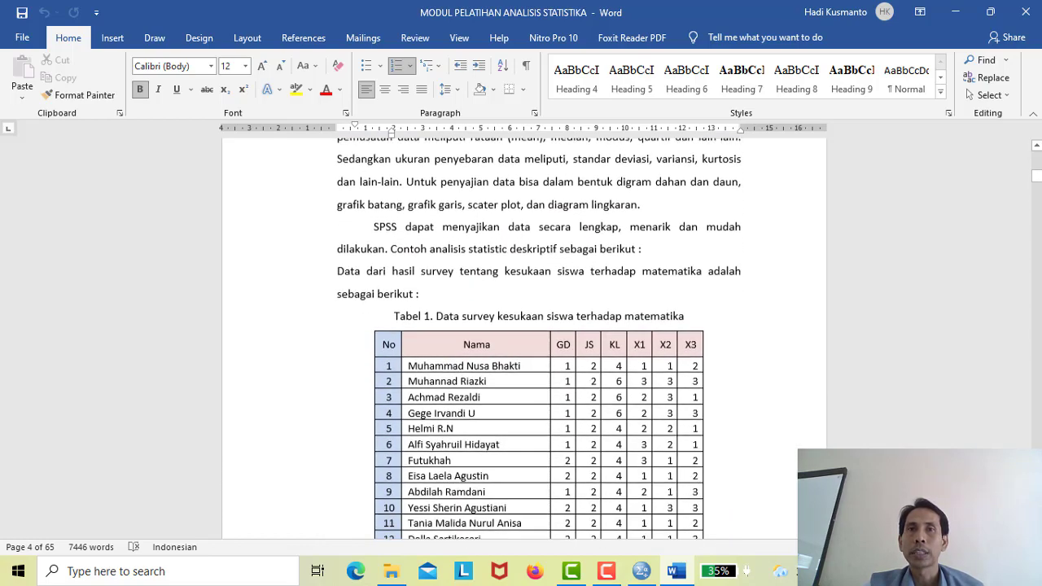
scroll(538, 334, down, 2)
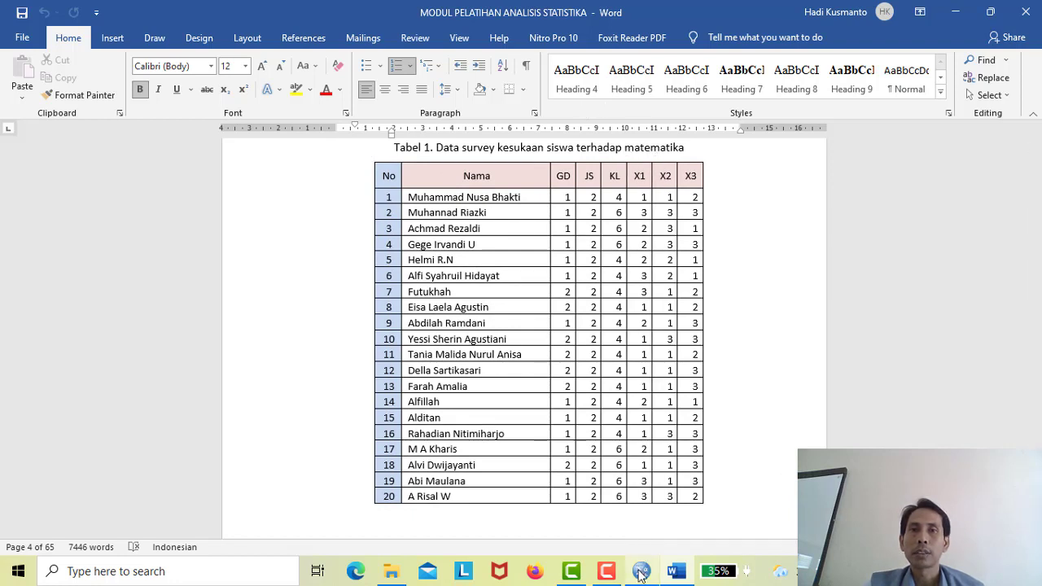
mouse_move(666, 574)
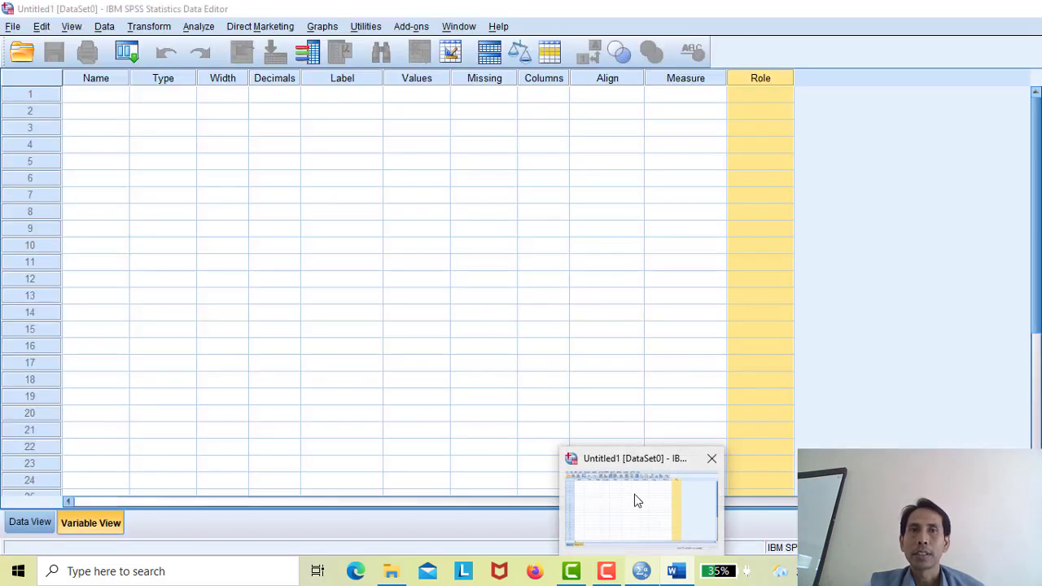
- Define variable 1 as Name labelled Nama, replacing the mistyped GD, and open its type settings
click(632, 497)
click(113, 97)
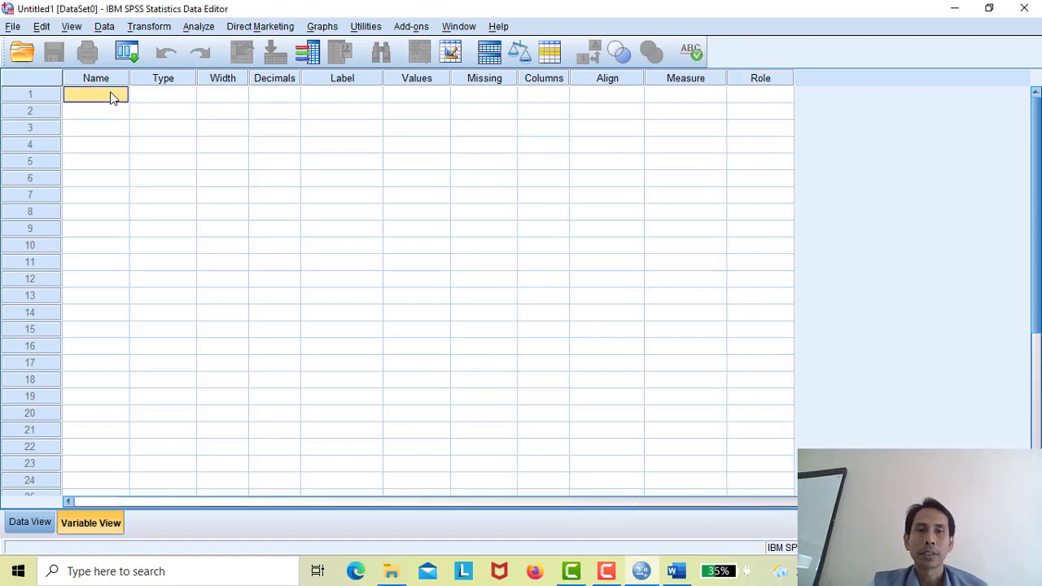
text(GD)
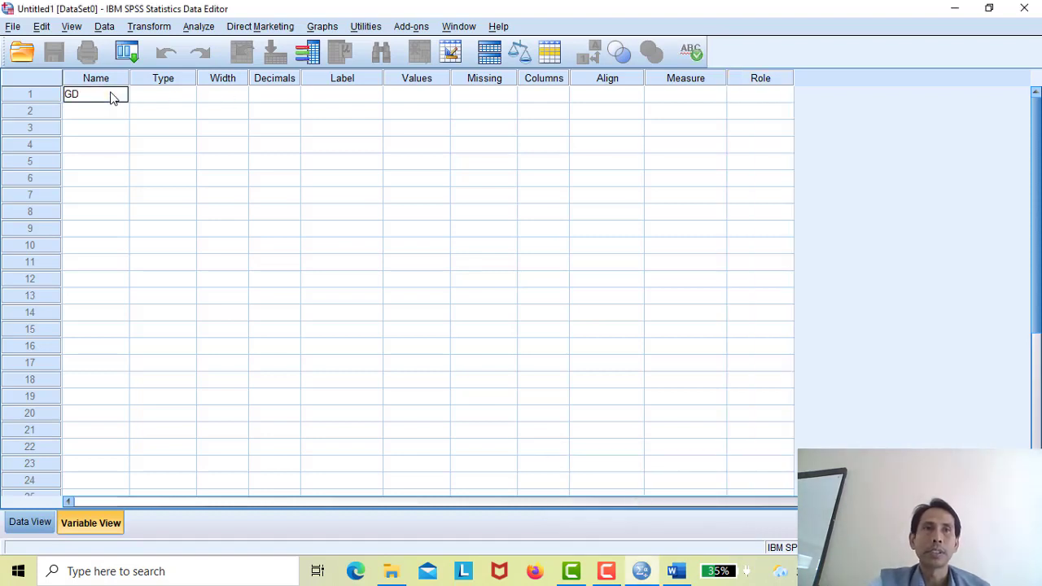
click(336, 98)
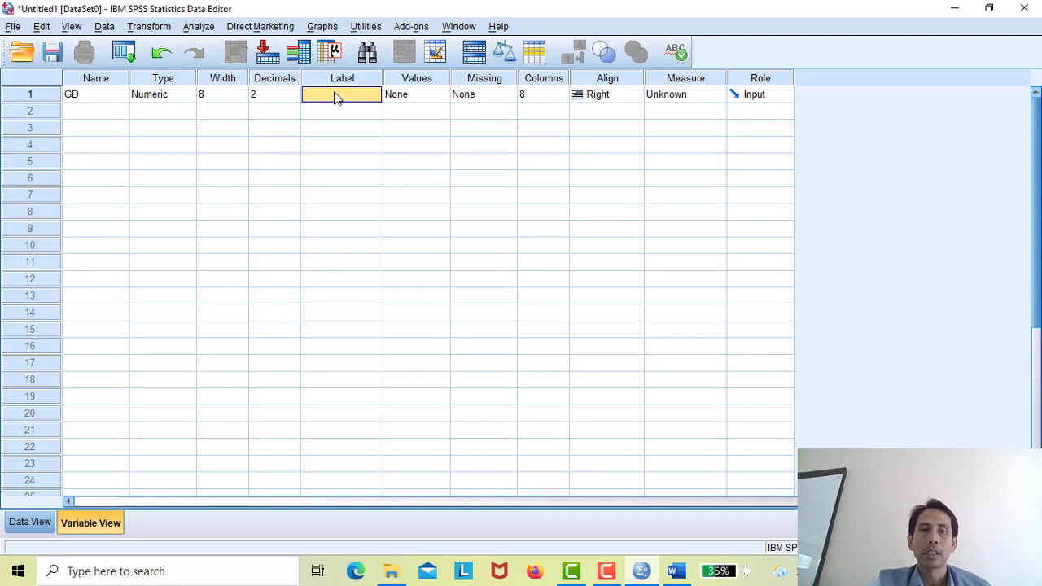
click(103, 97)
text(Nam)
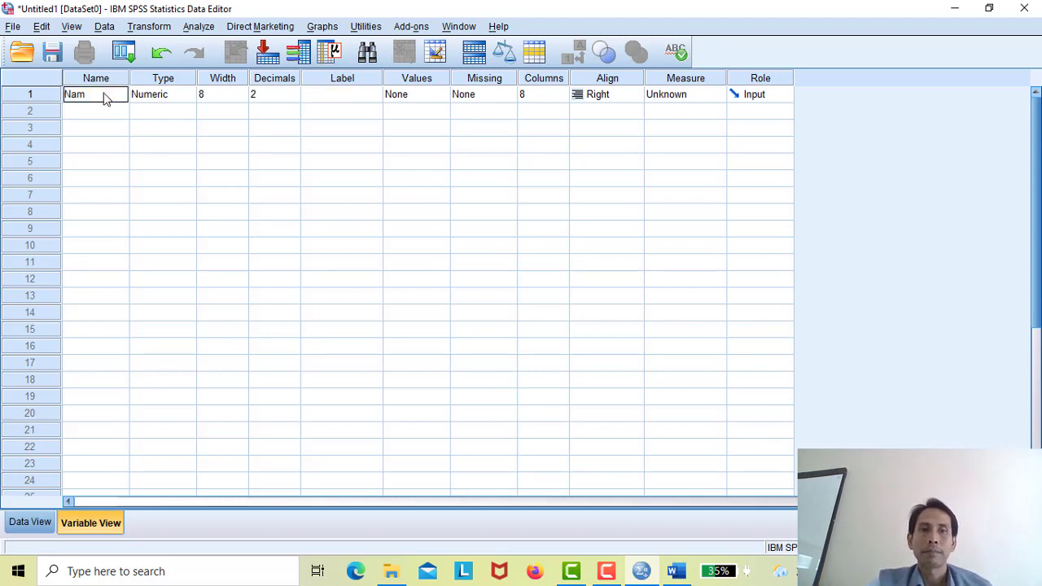
text(e)
click(338, 98)
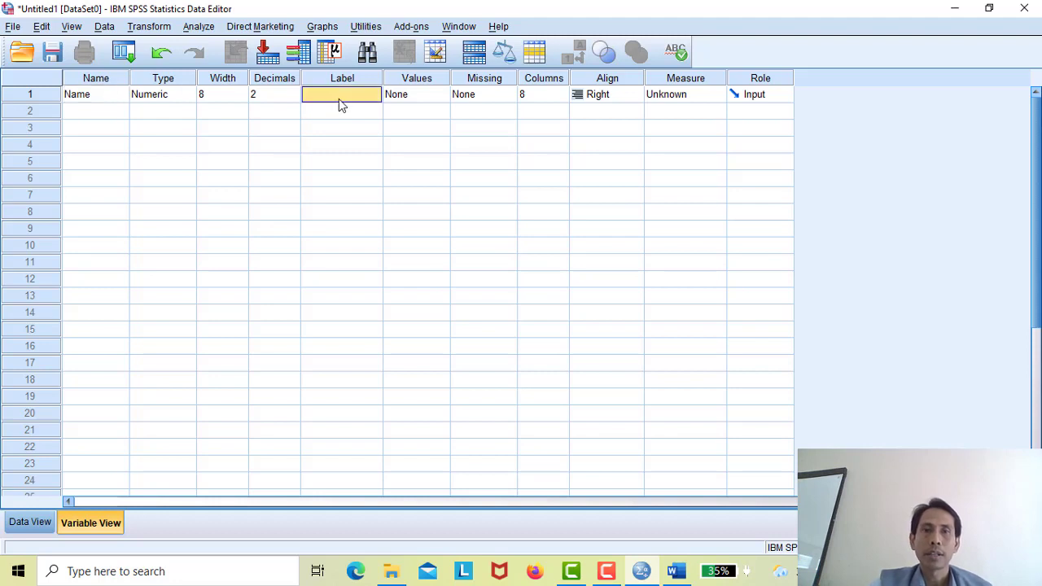
text(Nama)
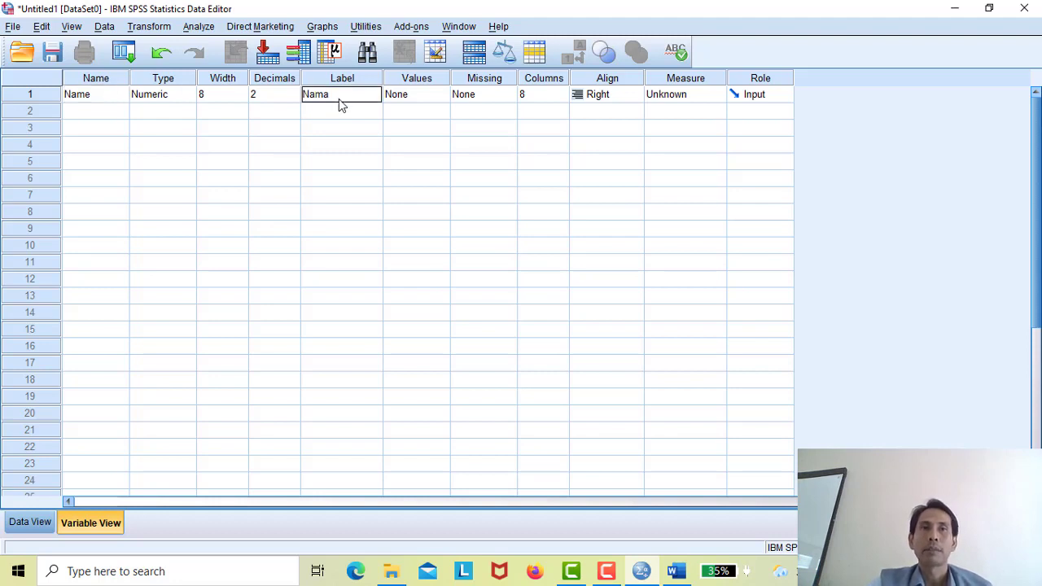
click(175, 97)
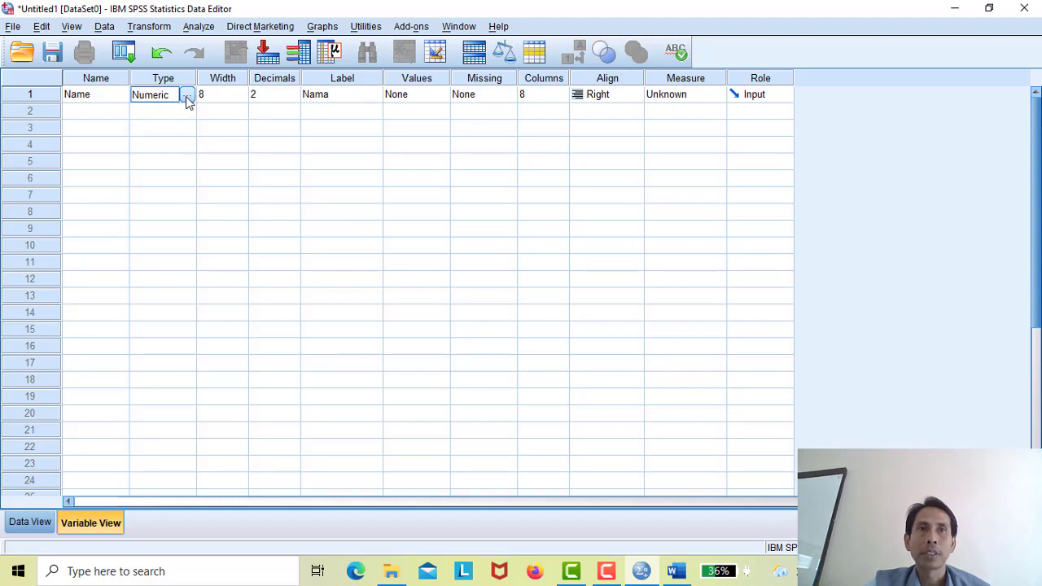
click(187, 96)
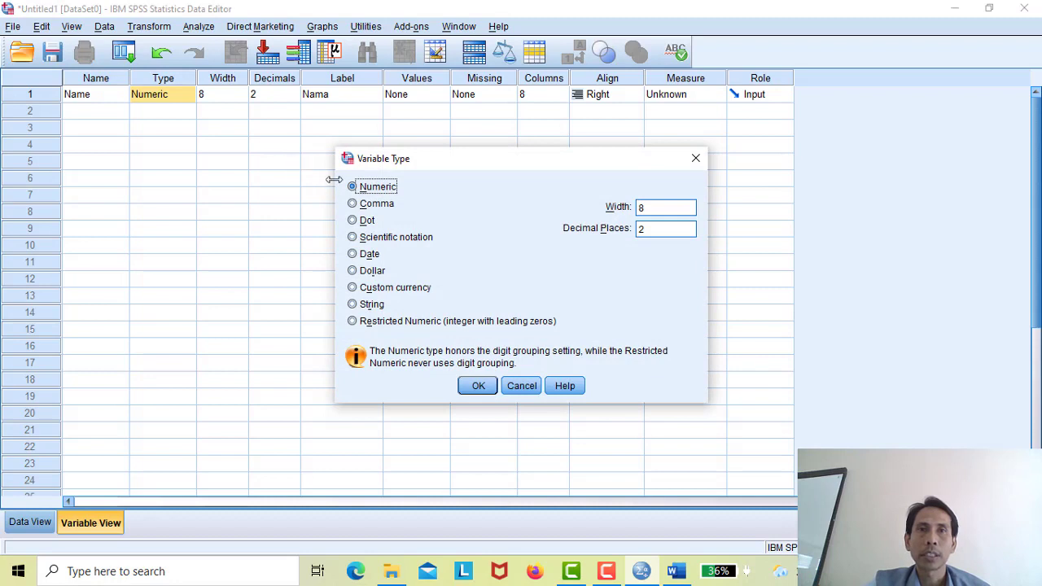
- Change the Name variable to String type with a width of 20
click(352, 304)
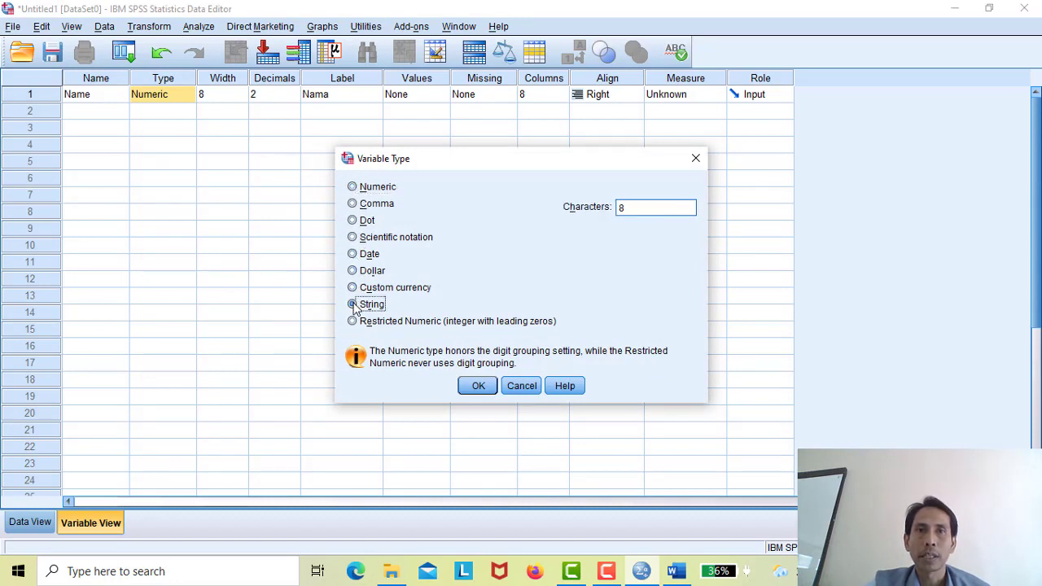
click(477, 388)
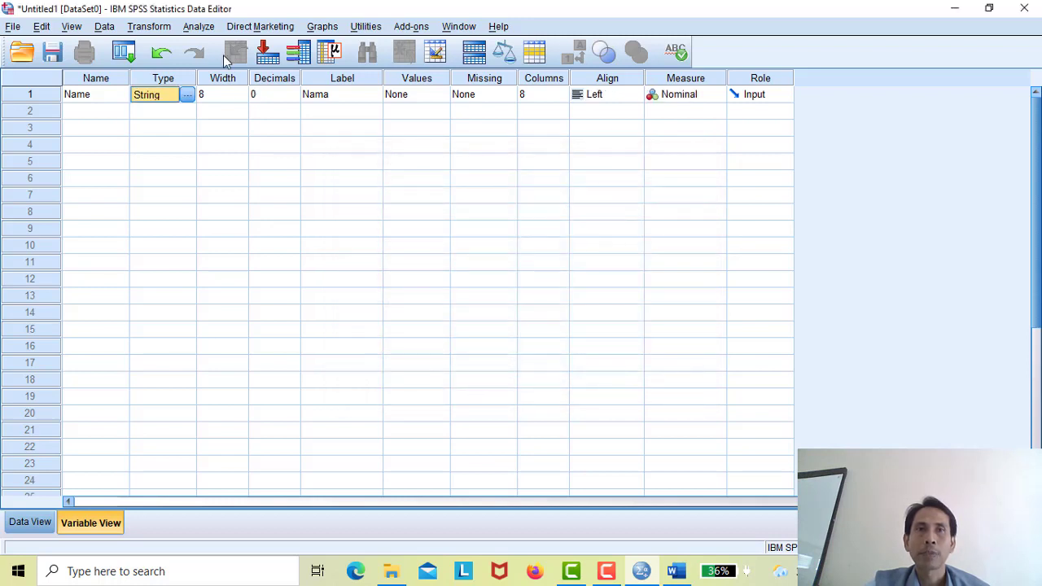
click(210, 95)
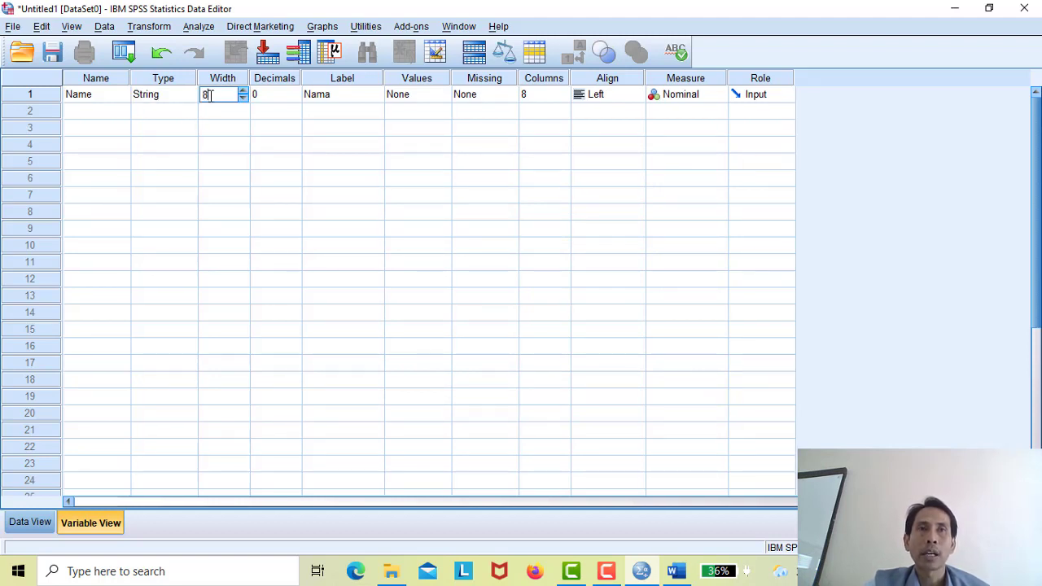
key(BackSpace)
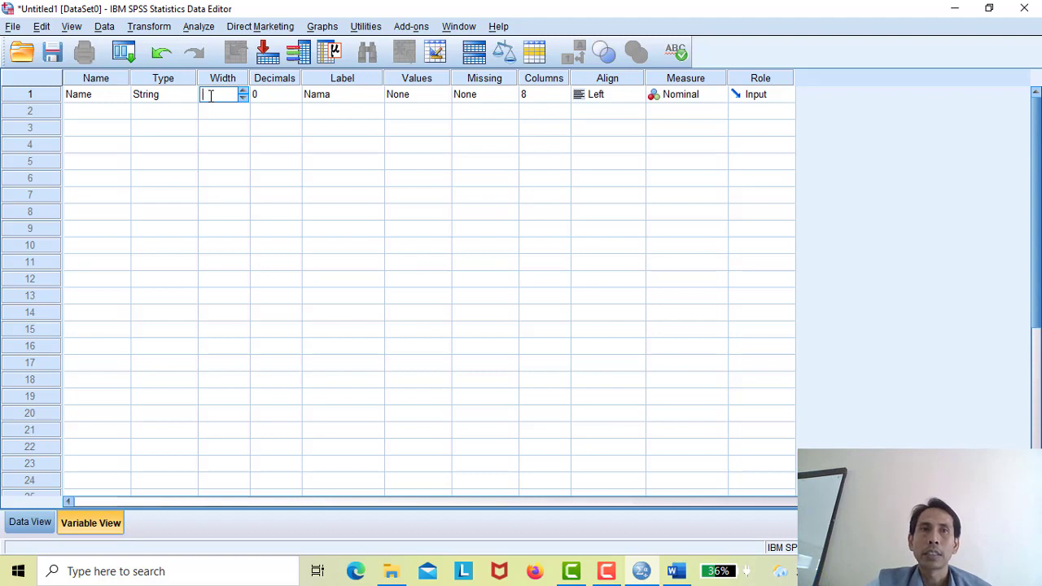
text(20)
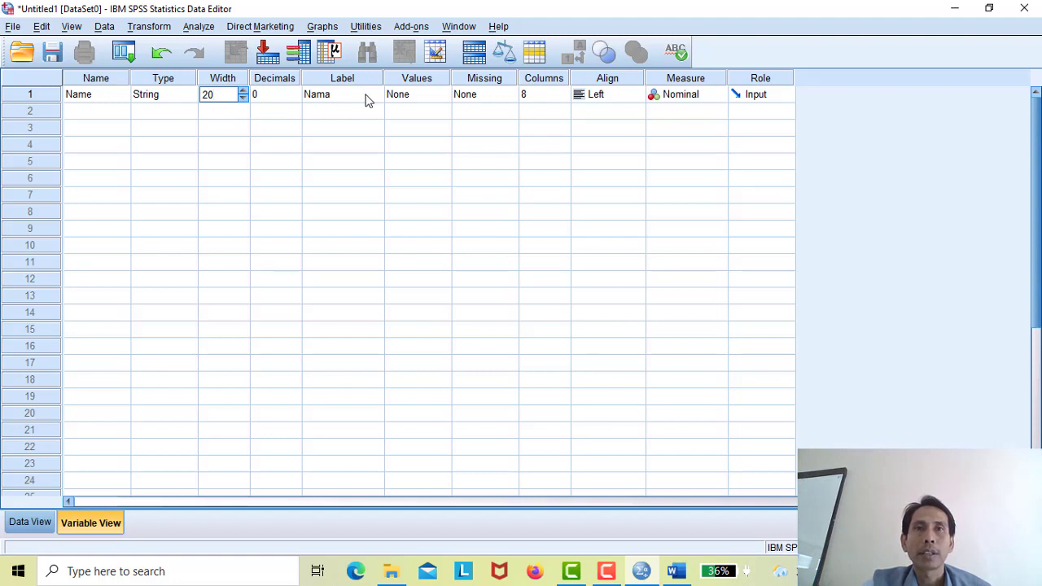
click(105, 115)
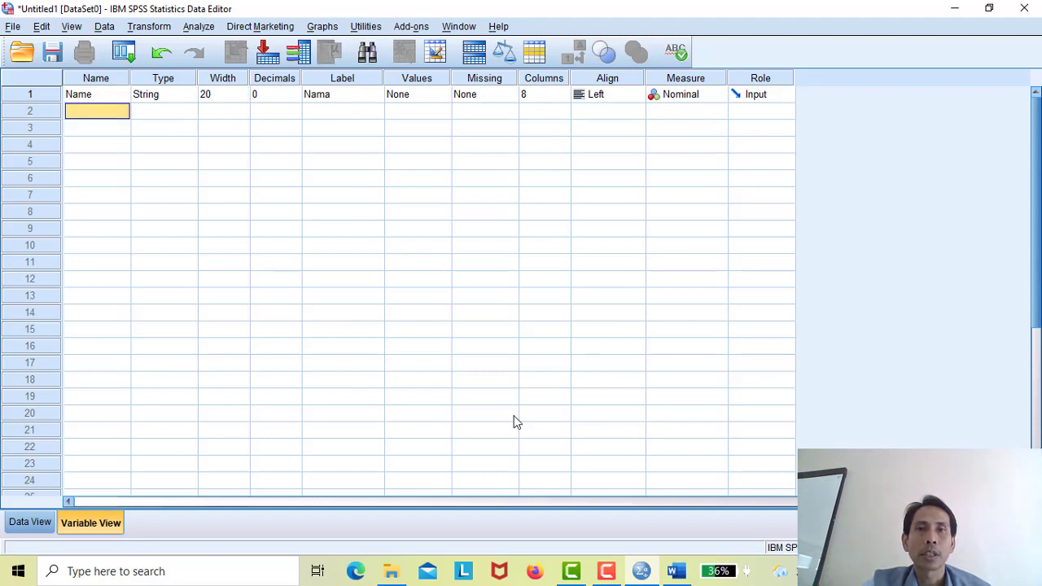
- After checking the Word table, add variable 2 named GD with the label Gender
click(680, 572)
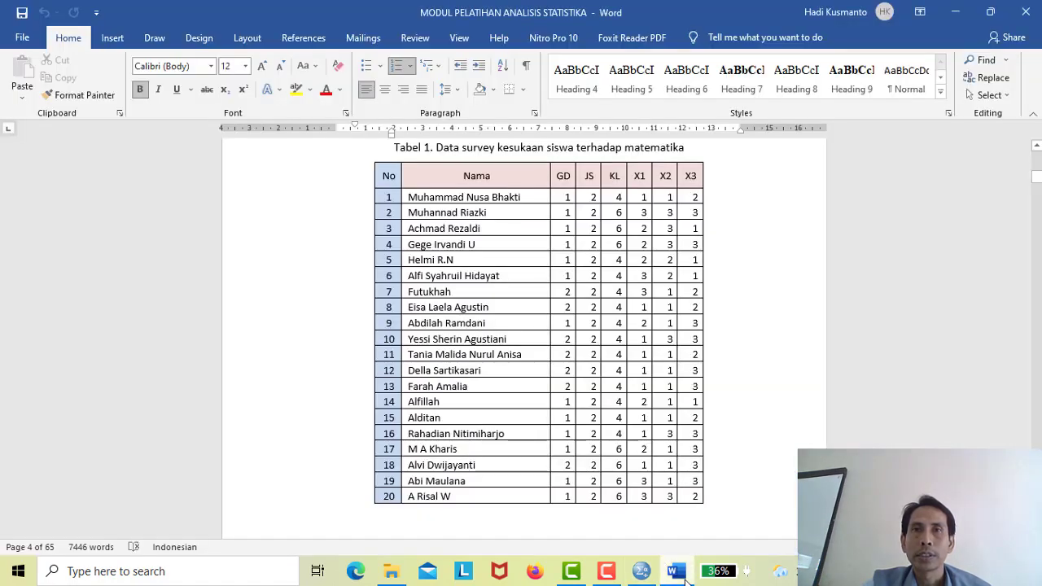
click(682, 574)
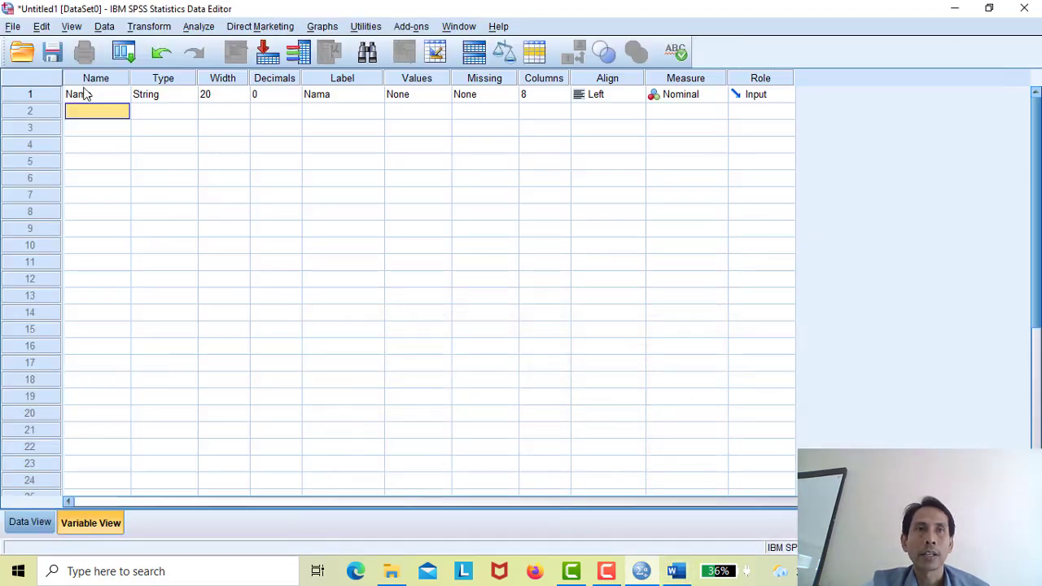
text(GD)
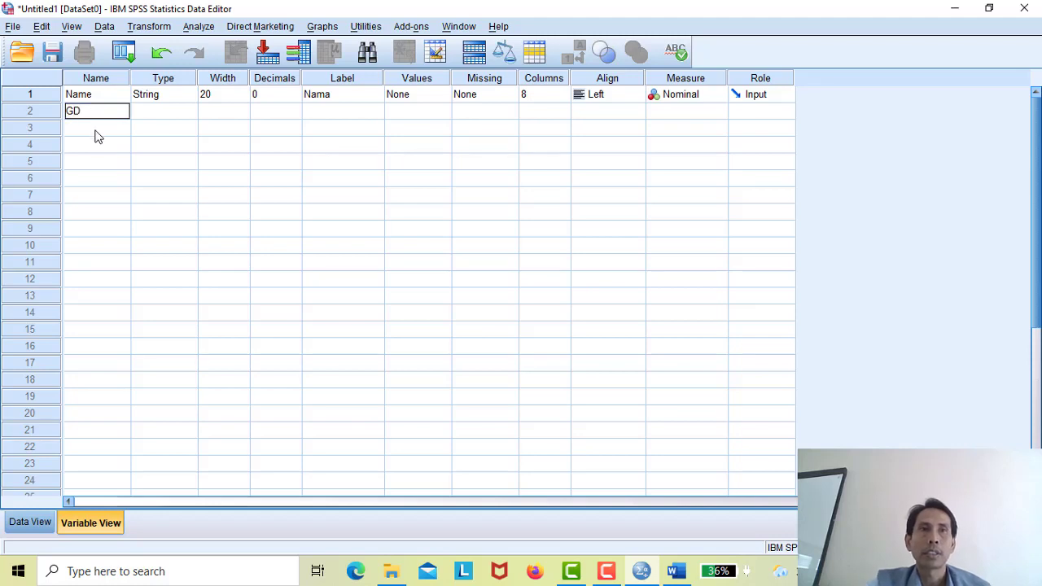
click(339, 109)
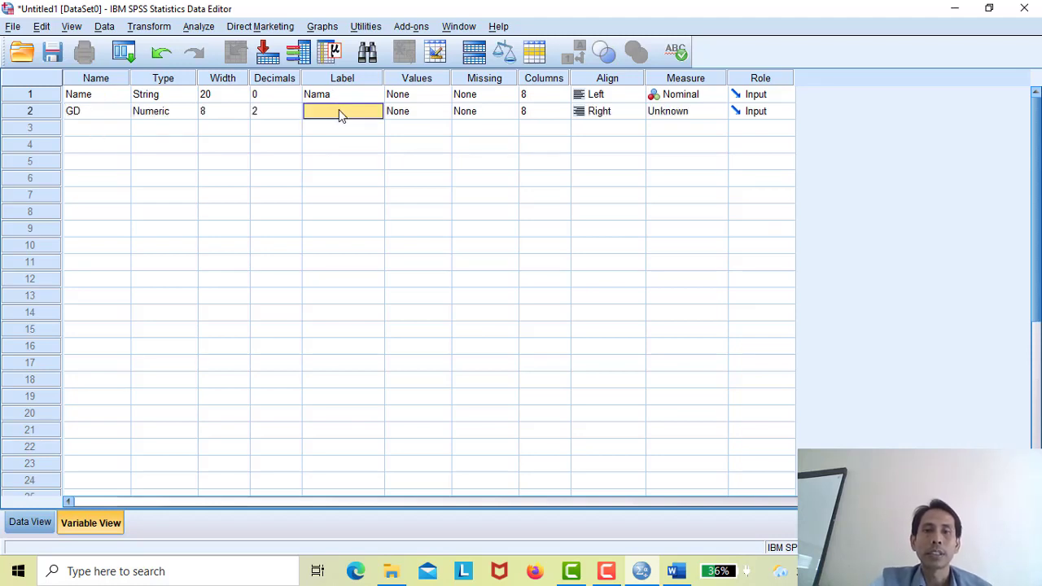
text(Gender)
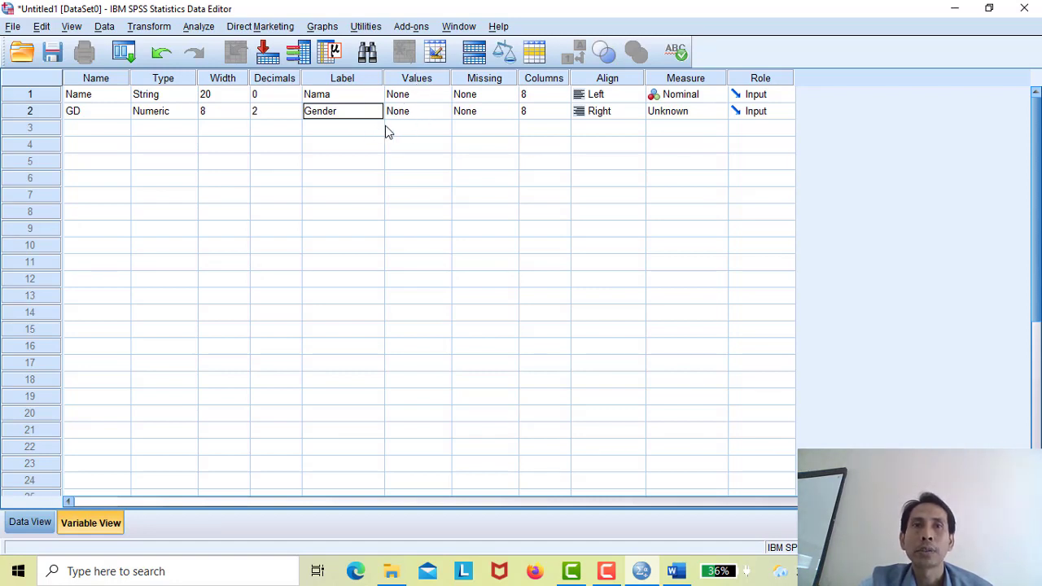
click(422, 114)
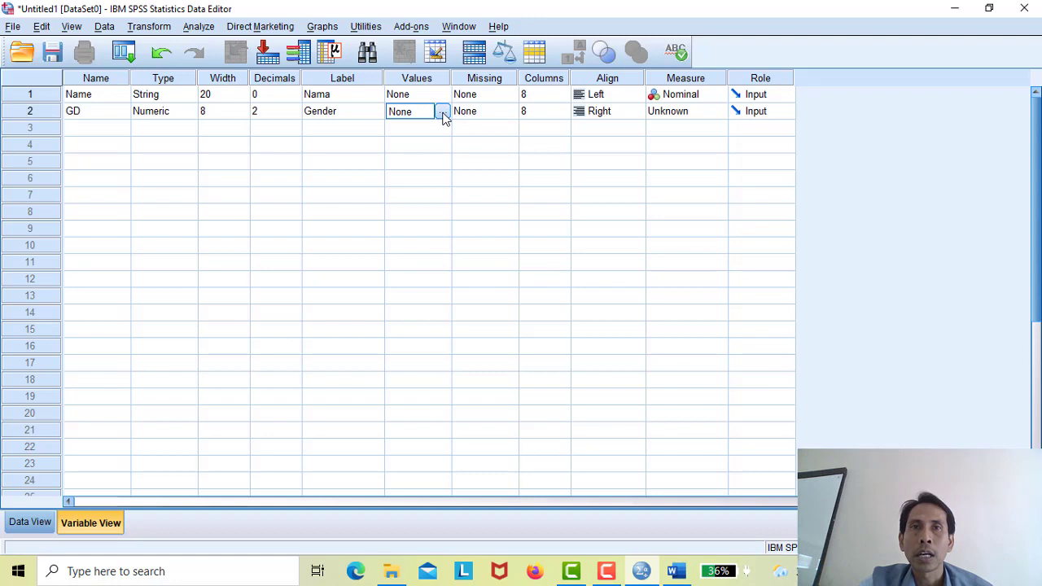
- Enter GD value labels 1 = Laki-laki and 2 = Perempuan and apply them
click(442, 114)
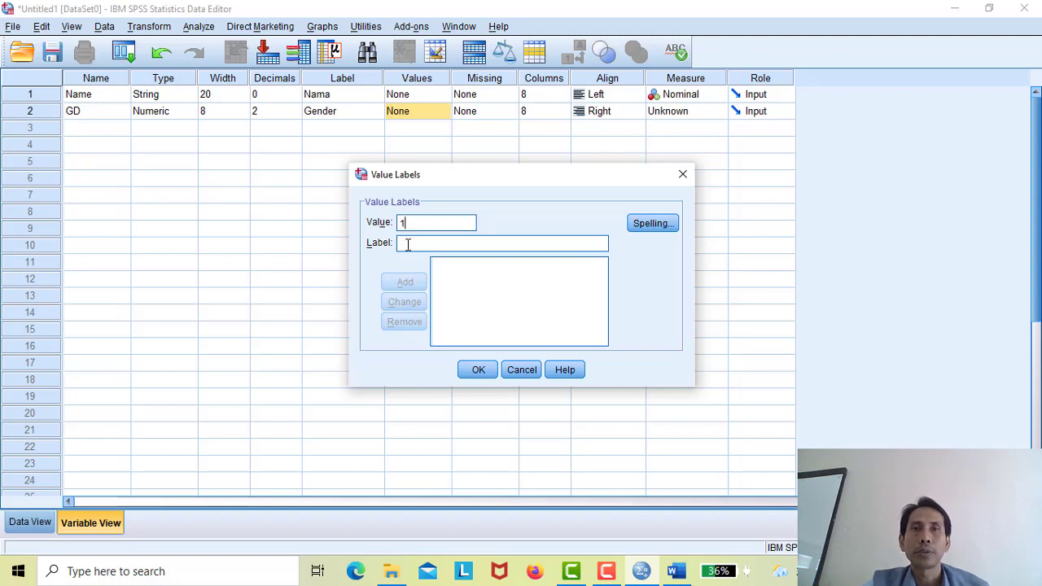
text(Lak)
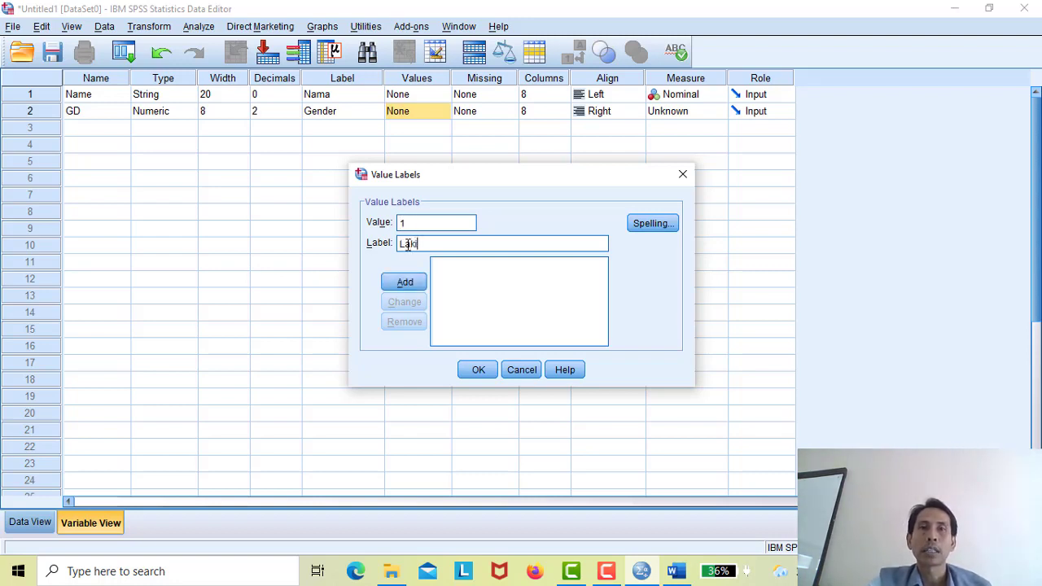
text(i-laki)
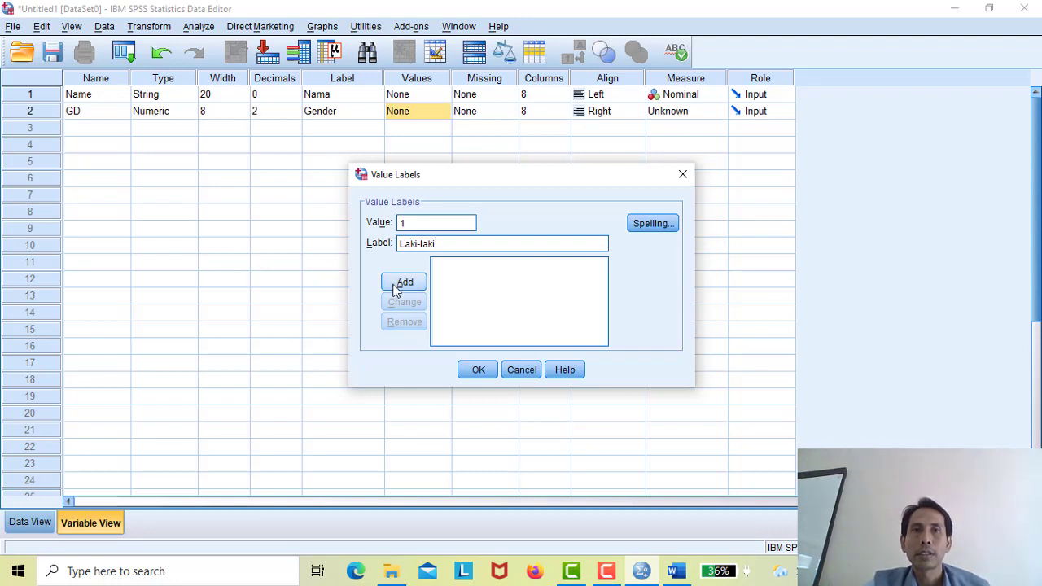
click(403, 282)
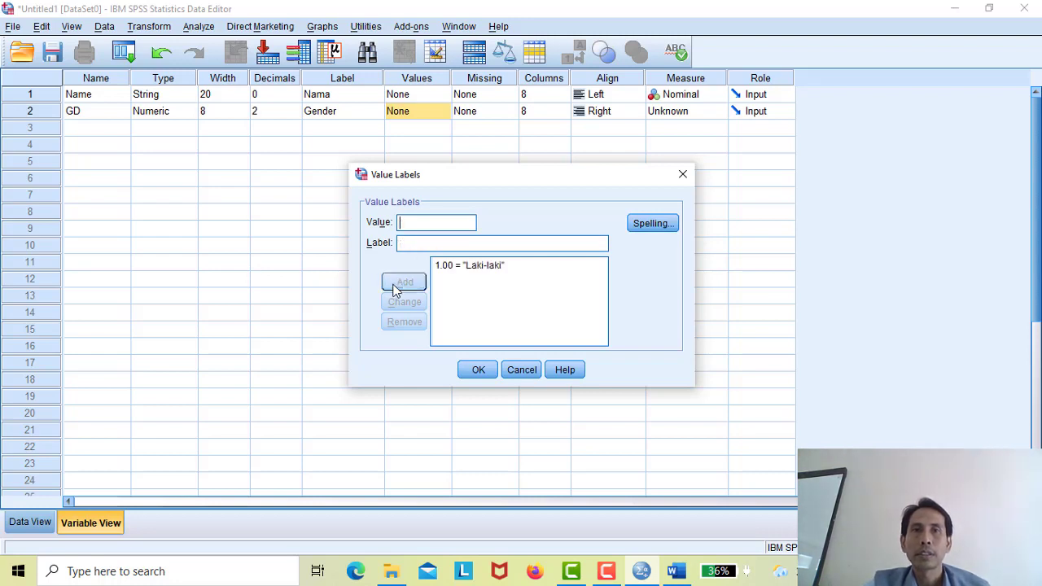
click(419, 221)
text(2)
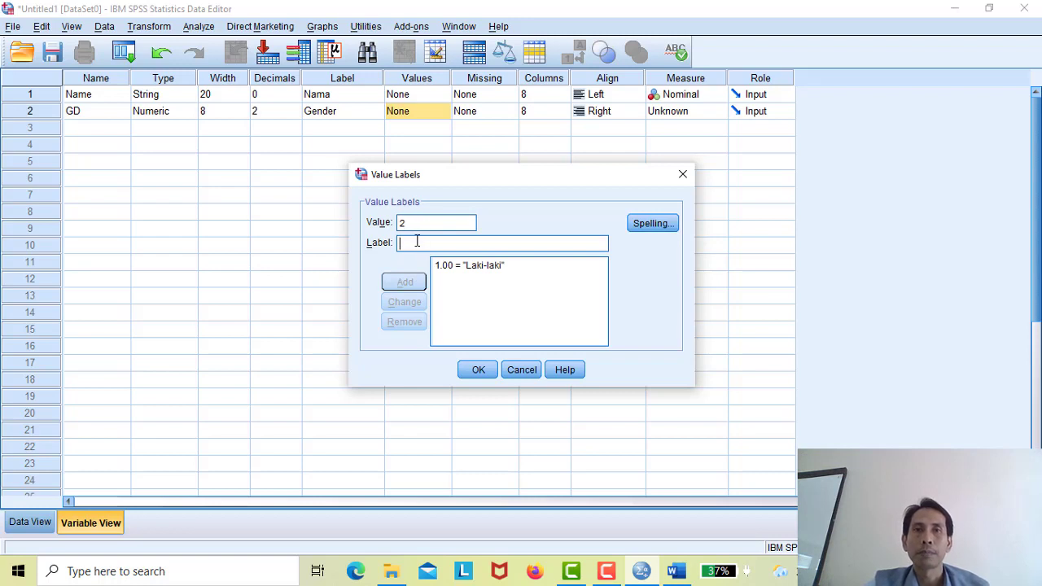
text(Perempuan)
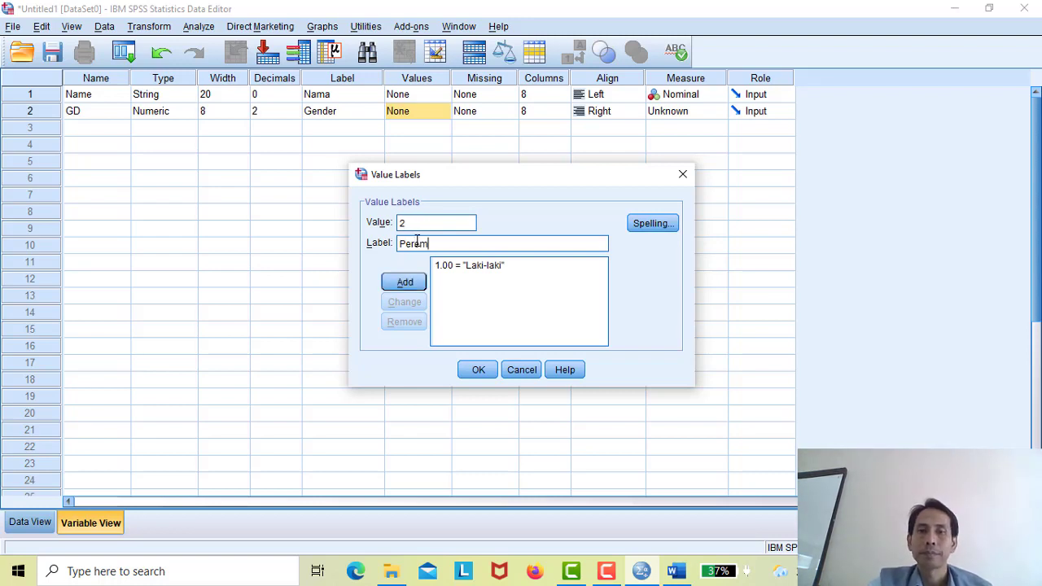
click(399, 281)
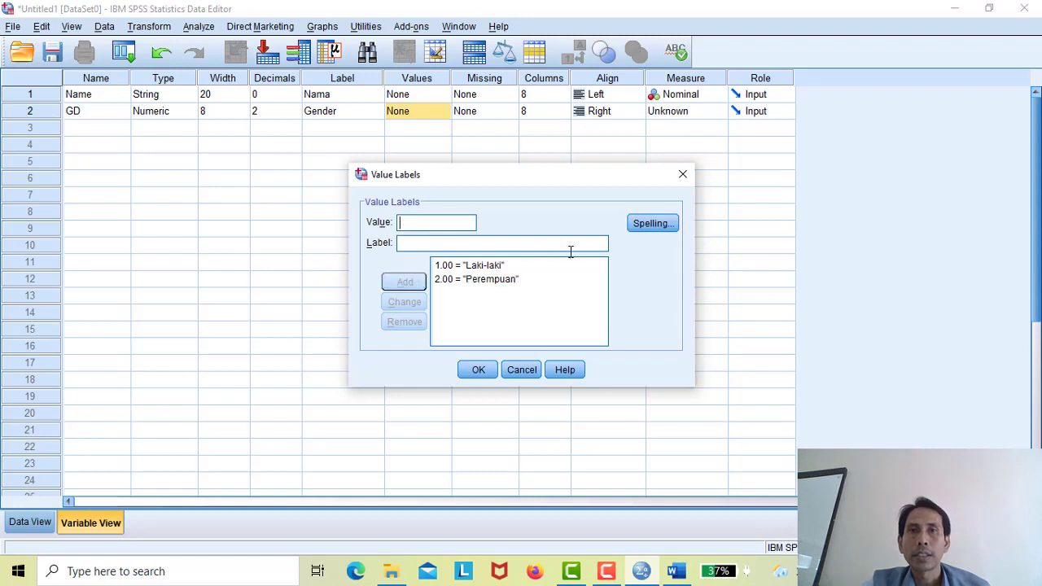
click(480, 370)
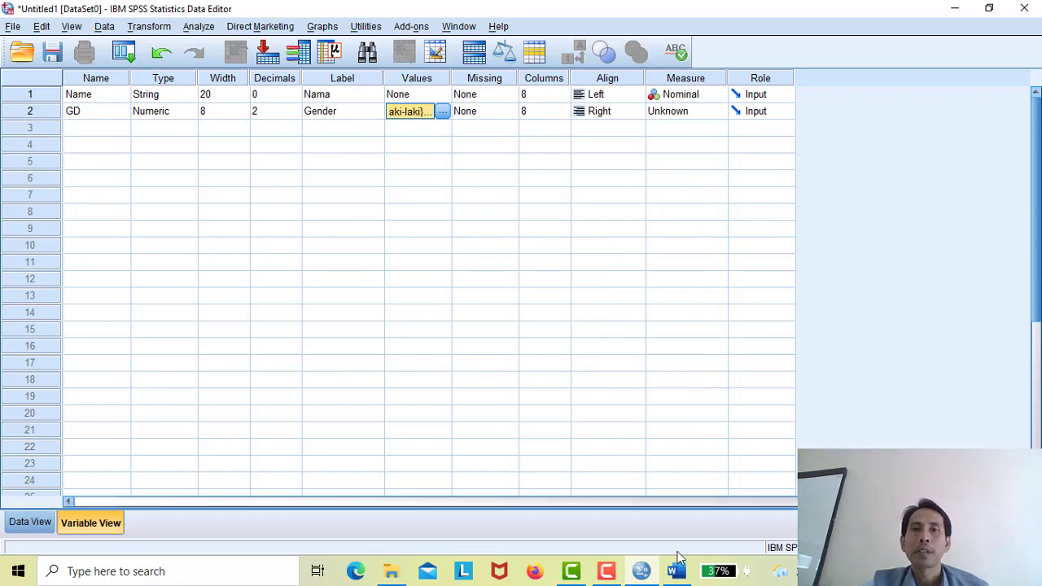
mouse_move(684, 573)
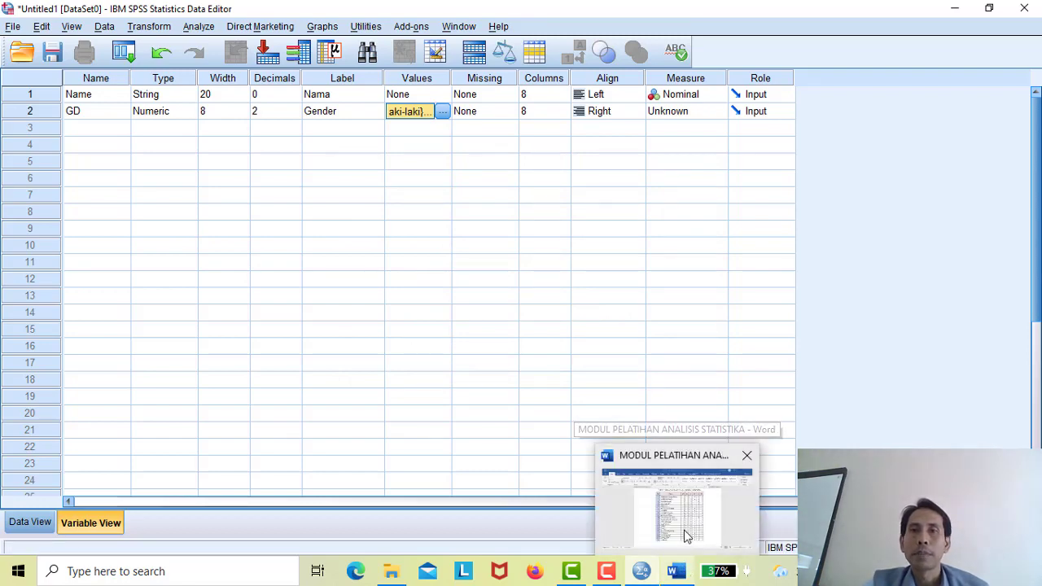
mouse_move(682, 526)
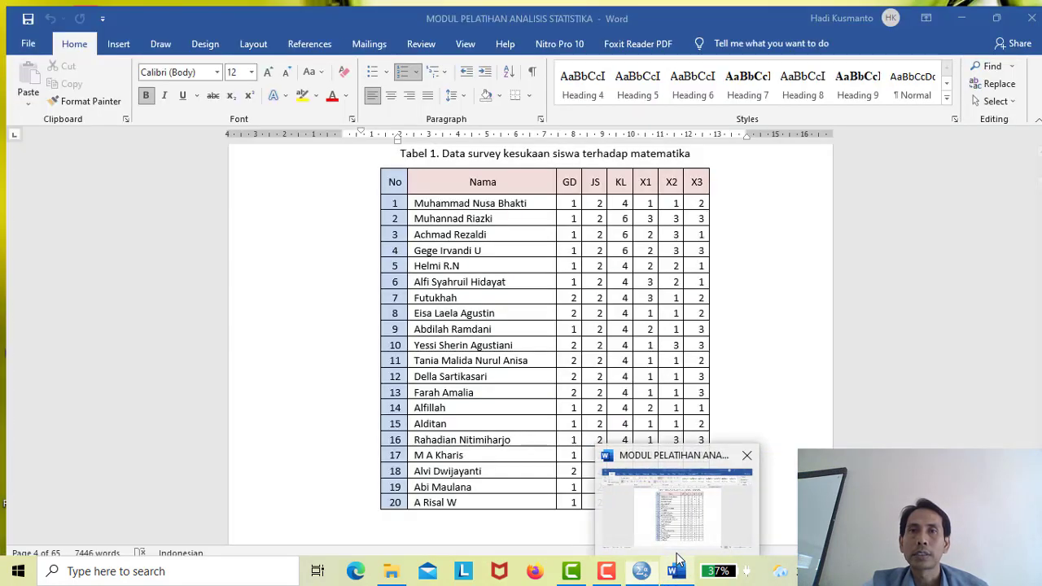
click(679, 509)
scroll(524, 326, down, 6)
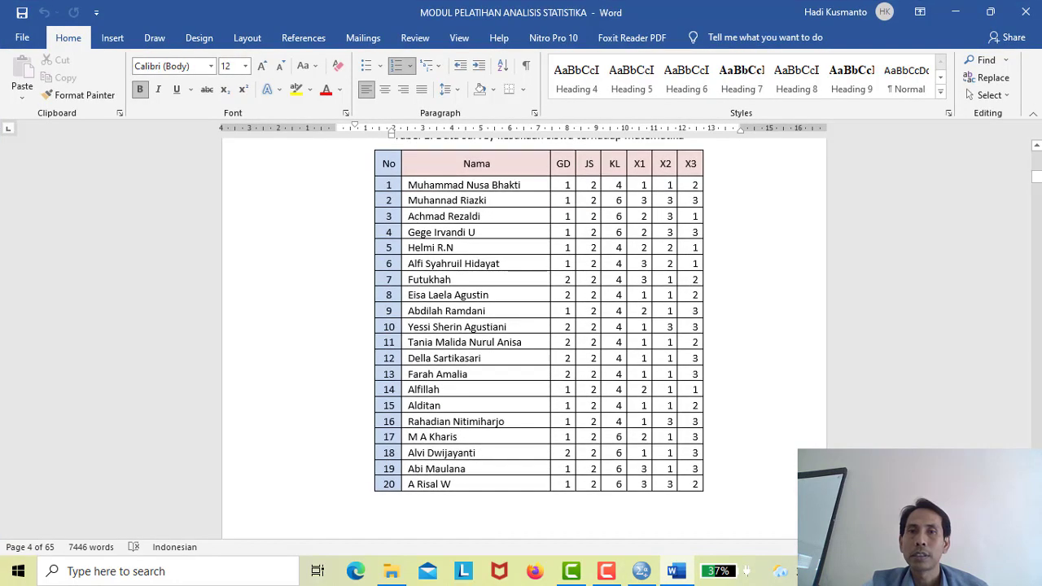
scroll(524, 339, down, 4)
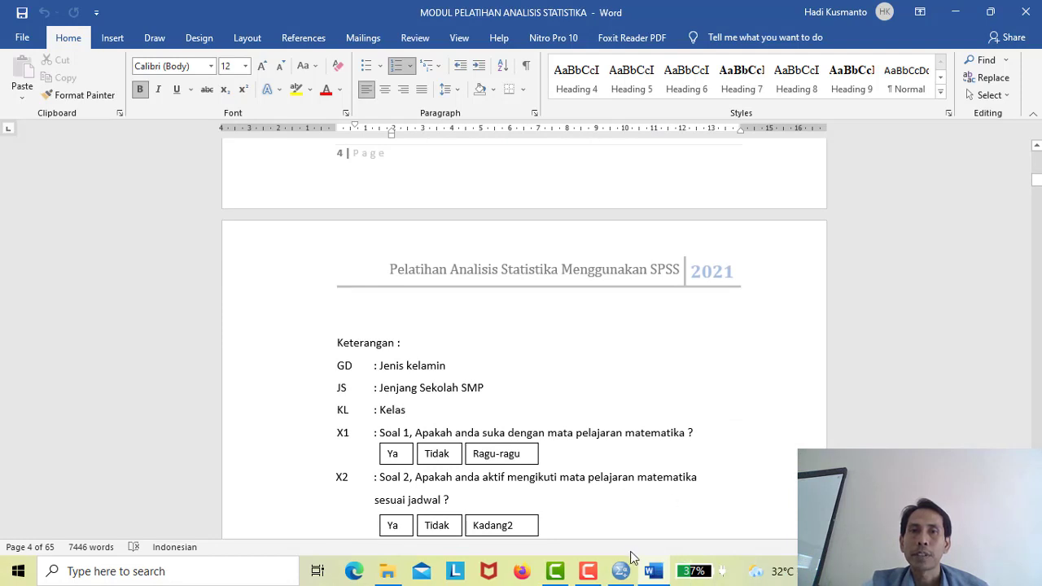
mouse_move(650, 574)
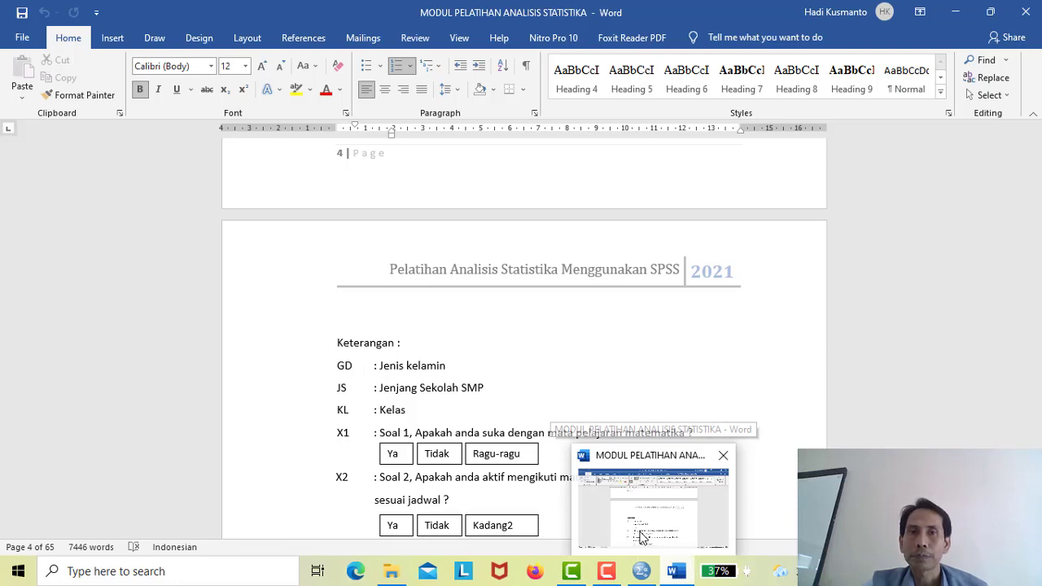
click(673, 550)
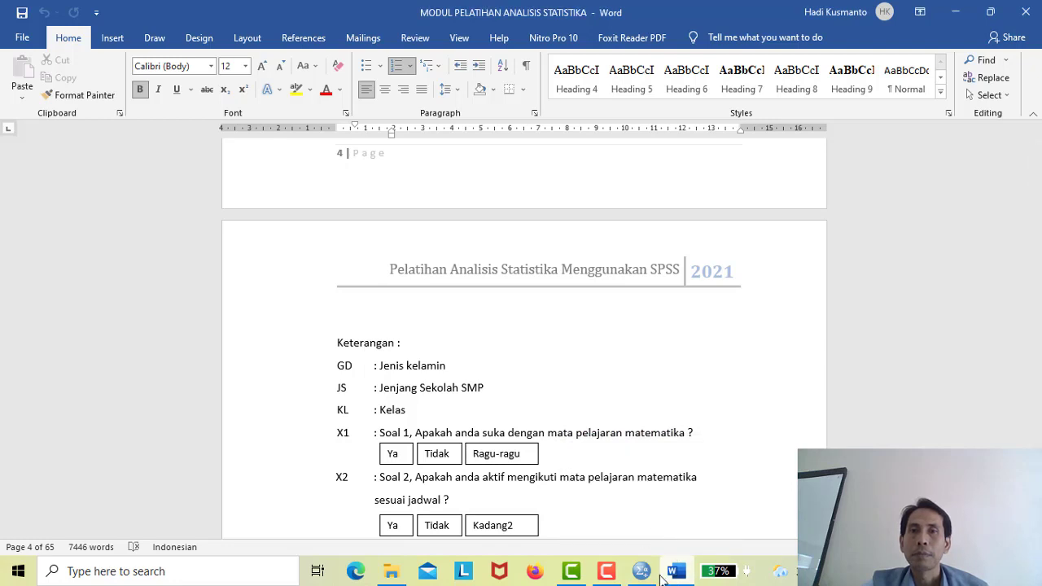
click(658, 524)
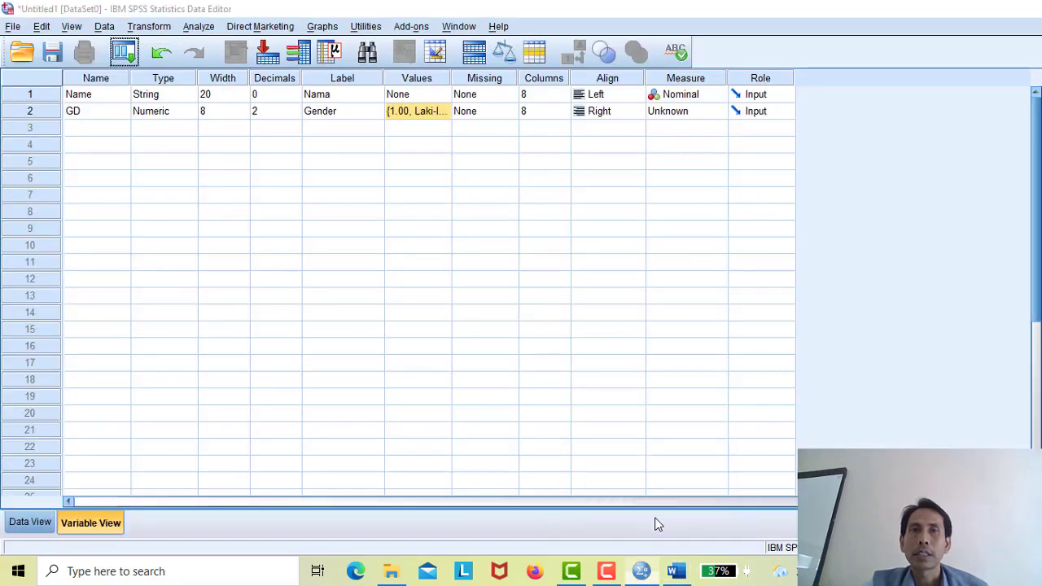
- Create the third variable JS with the label Jenjang Sekolah
click(99, 128)
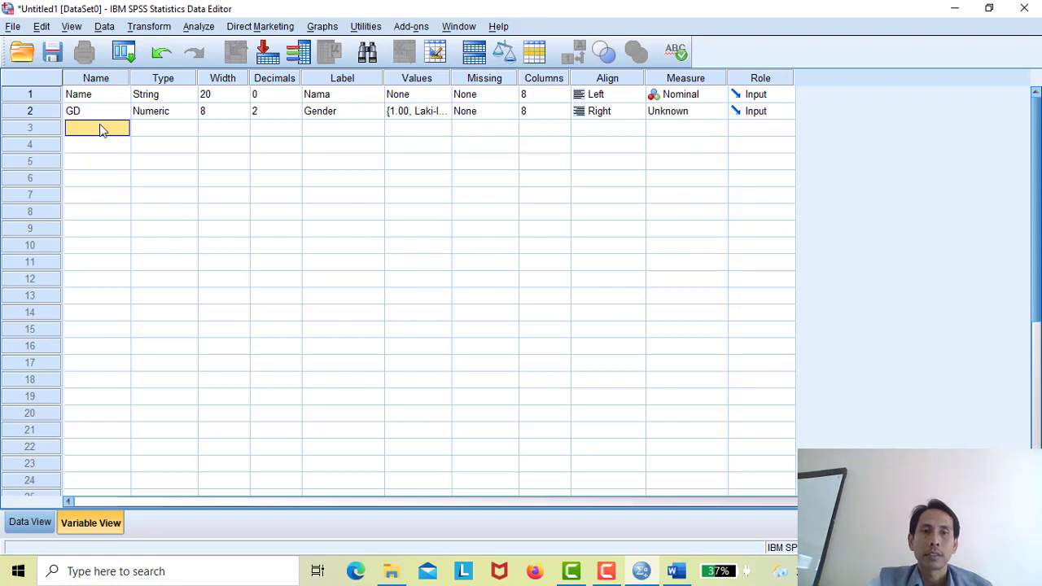
text(JS)
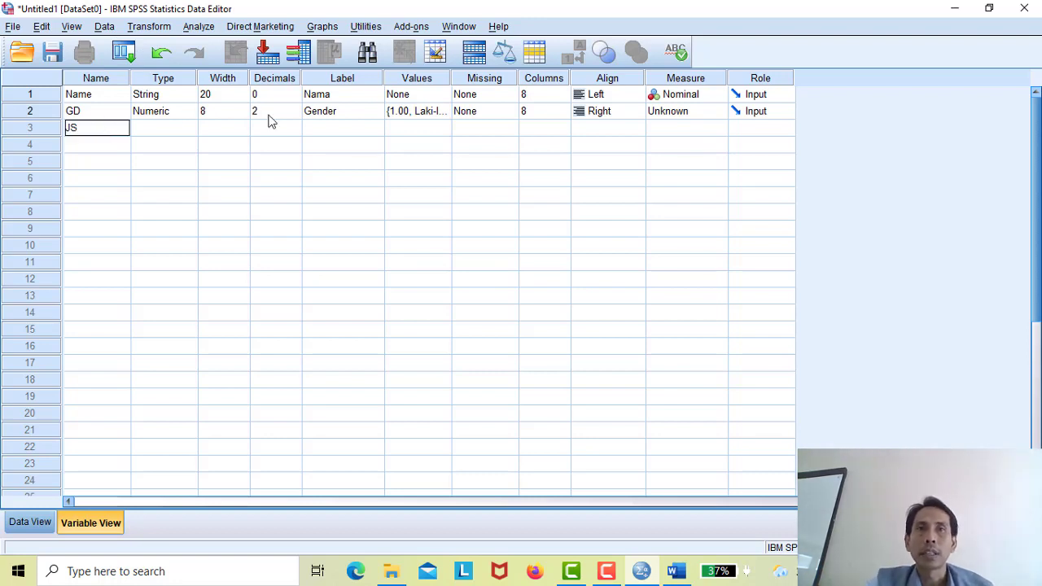
click(330, 128)
text(J)
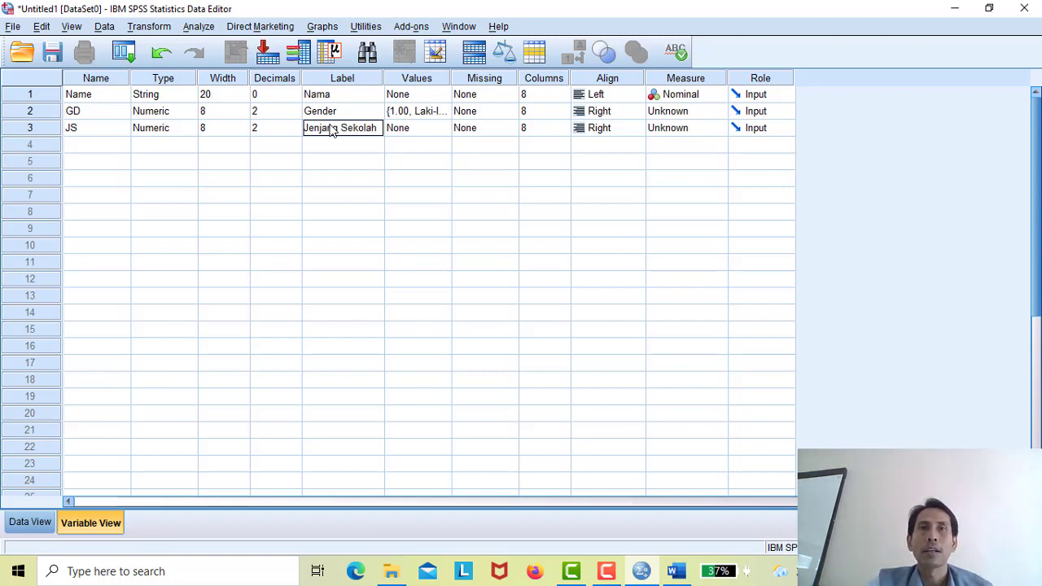
text(enjang Sekolah)
- Define JS value labels 1 = SD, 2 = SMP and 3 = SMA, and apply them
click(447, 129)
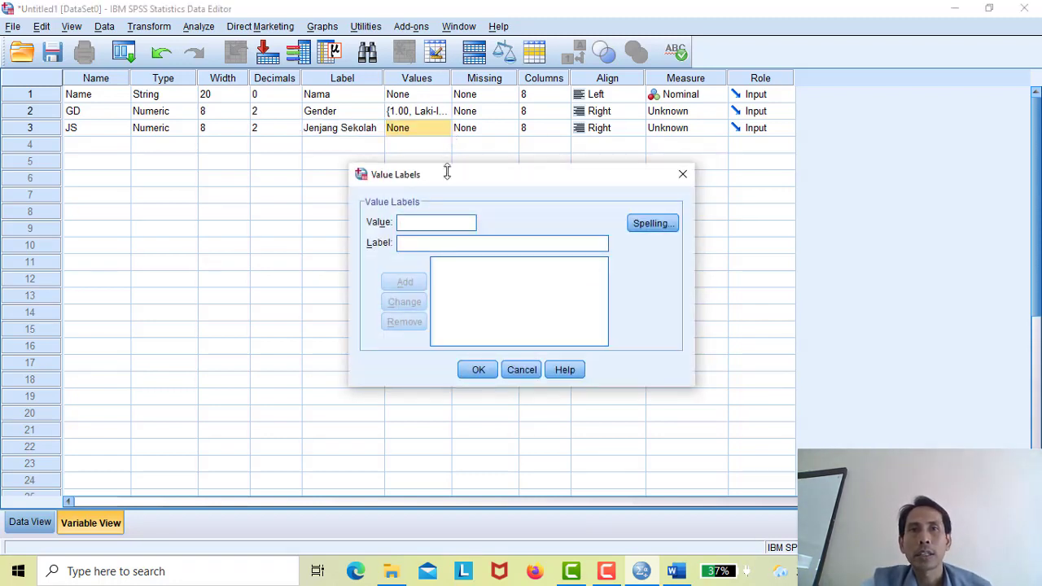
click(435, 221)
text(1)
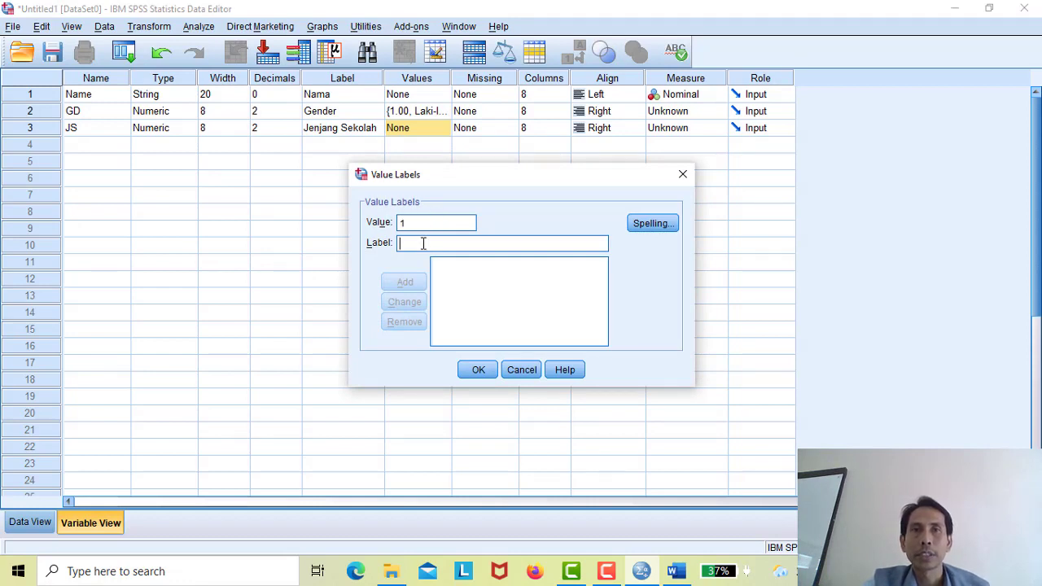
click(422, 243)
text(SD)
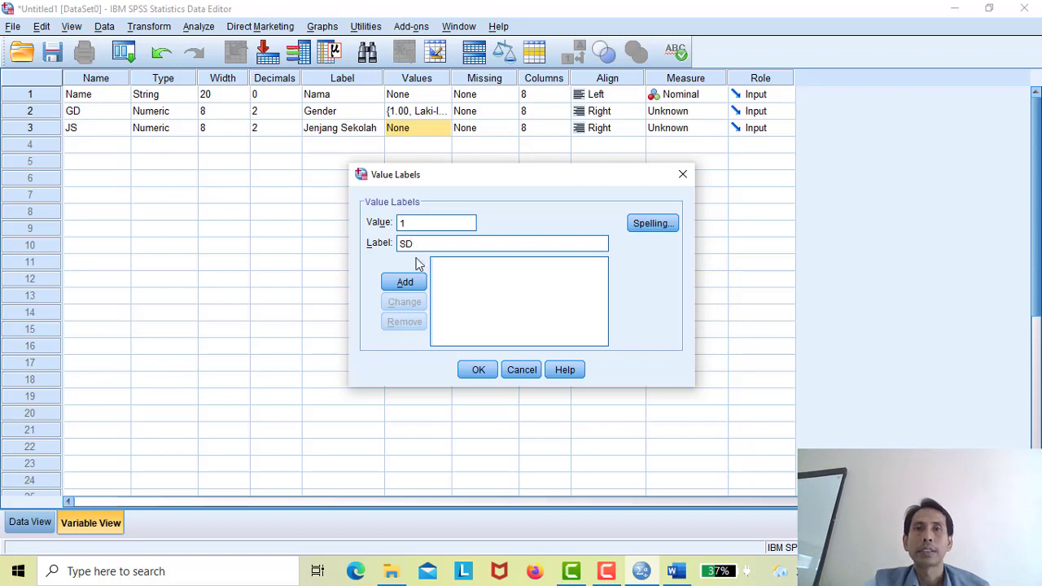
click(407, 283)
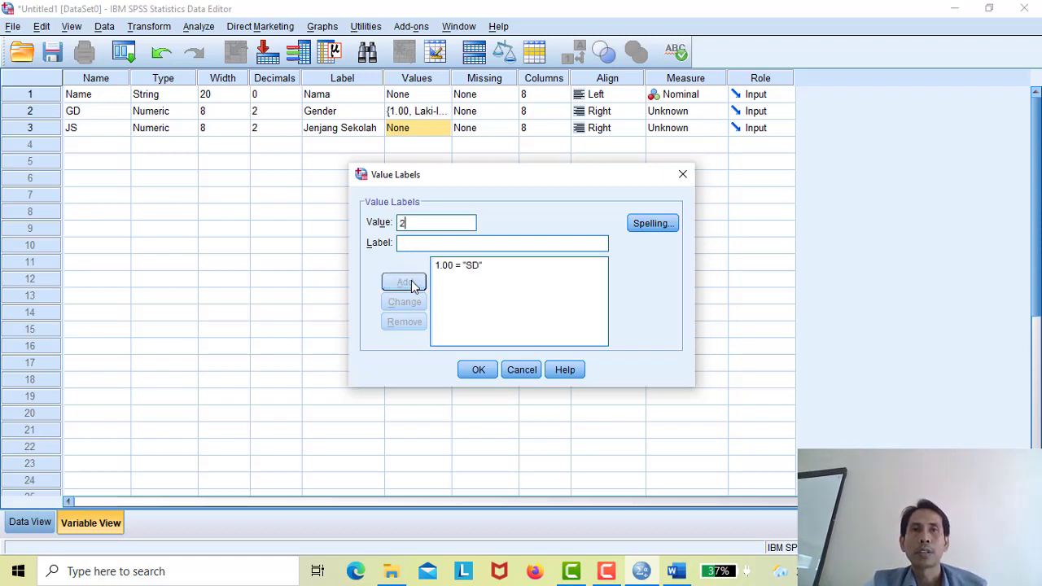
text(2)
text(SMP)
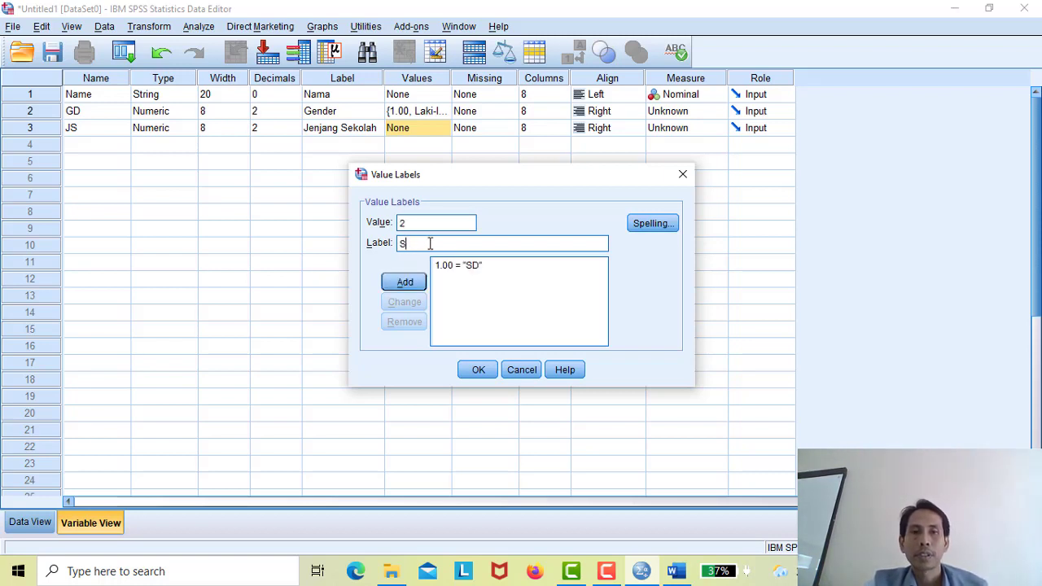
click(404, 283)
text(3)
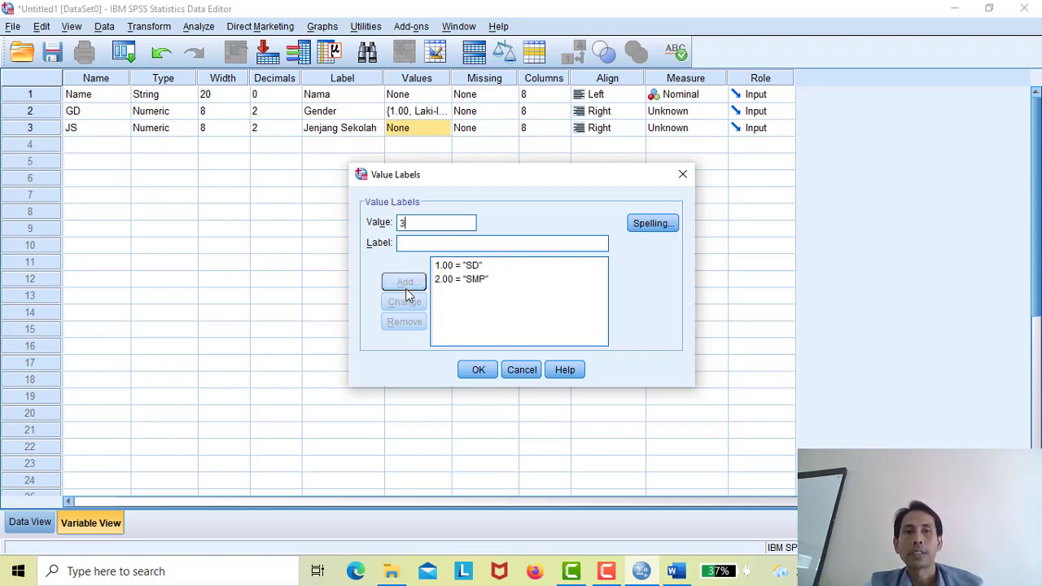
click(444, 243)
text(SMA)
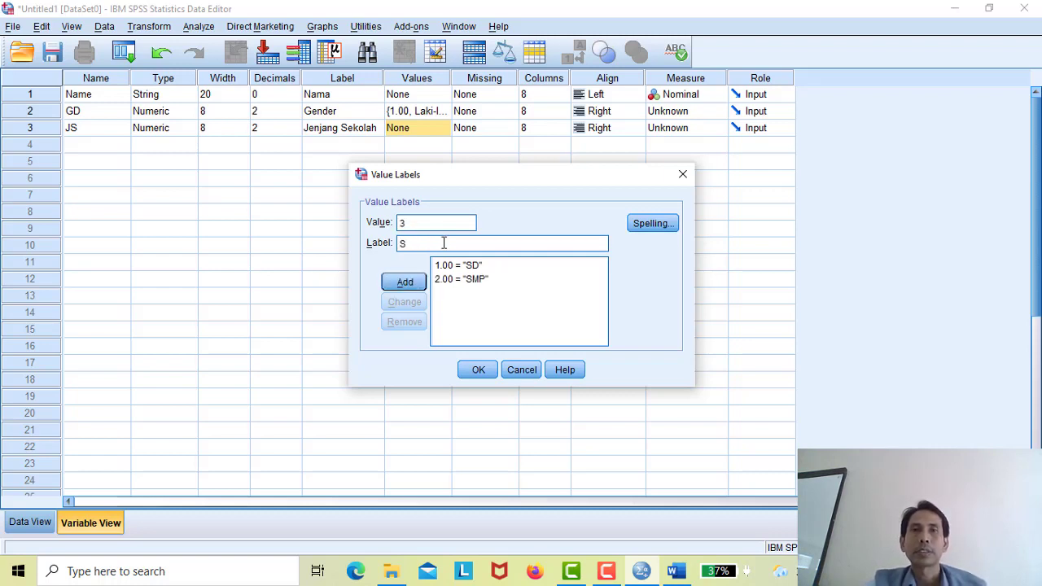
click(408, 281)
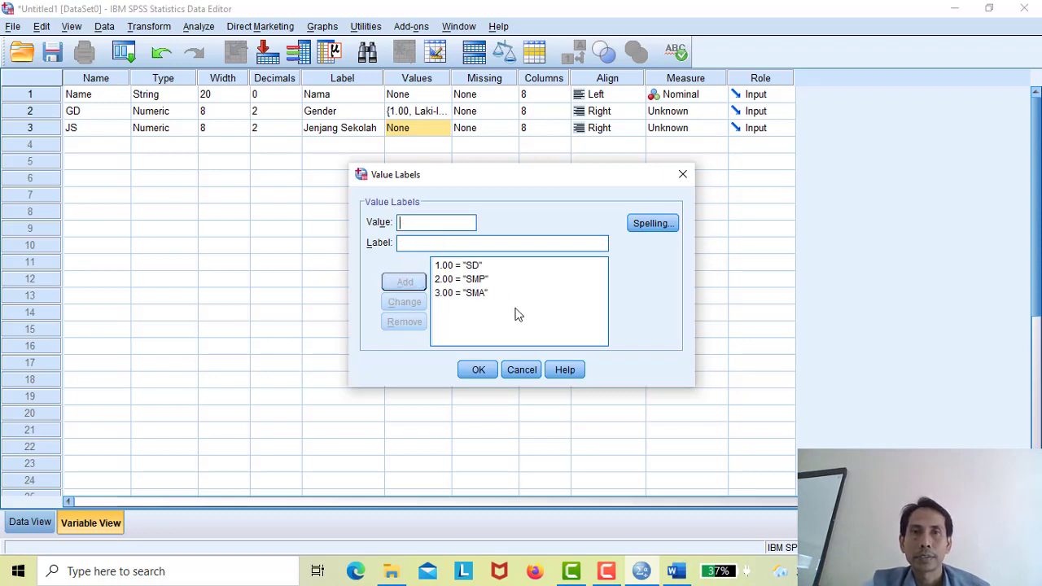
click(476, 370)
- Add the fourth variable KL labelled Kelas and open its value labels
click(86, 150)
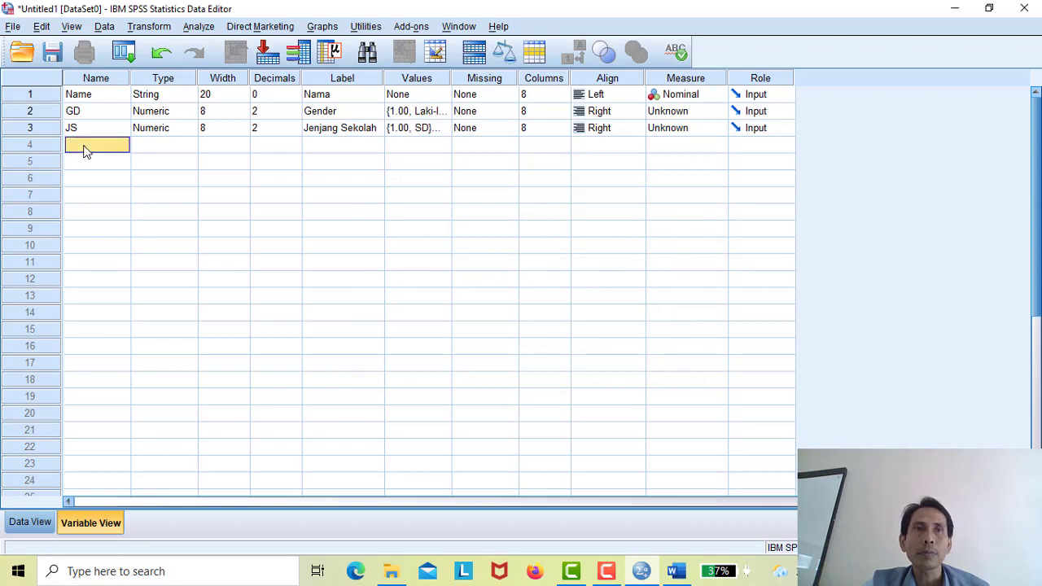
text(KL)
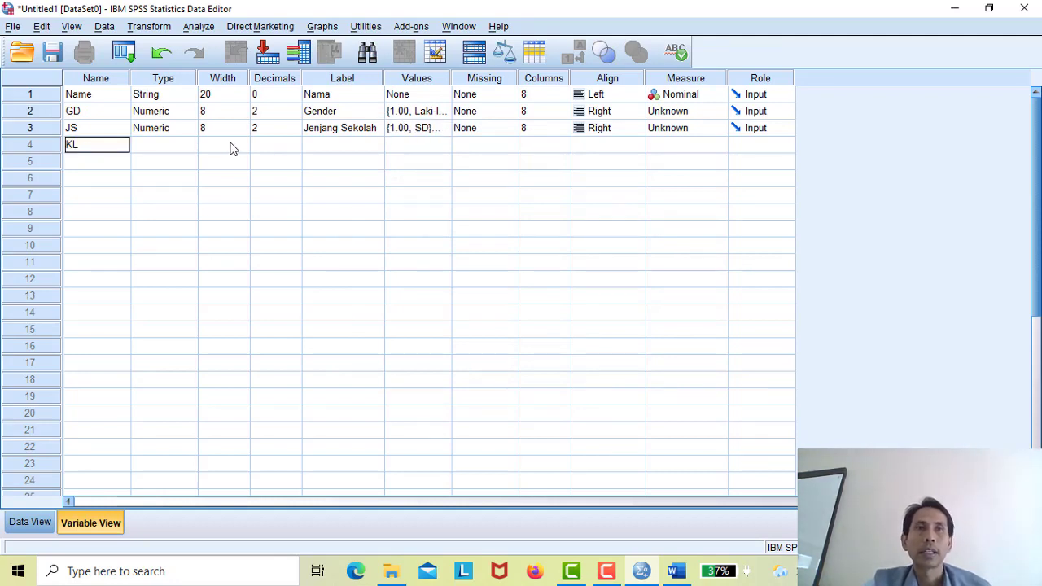
click(326, 148)
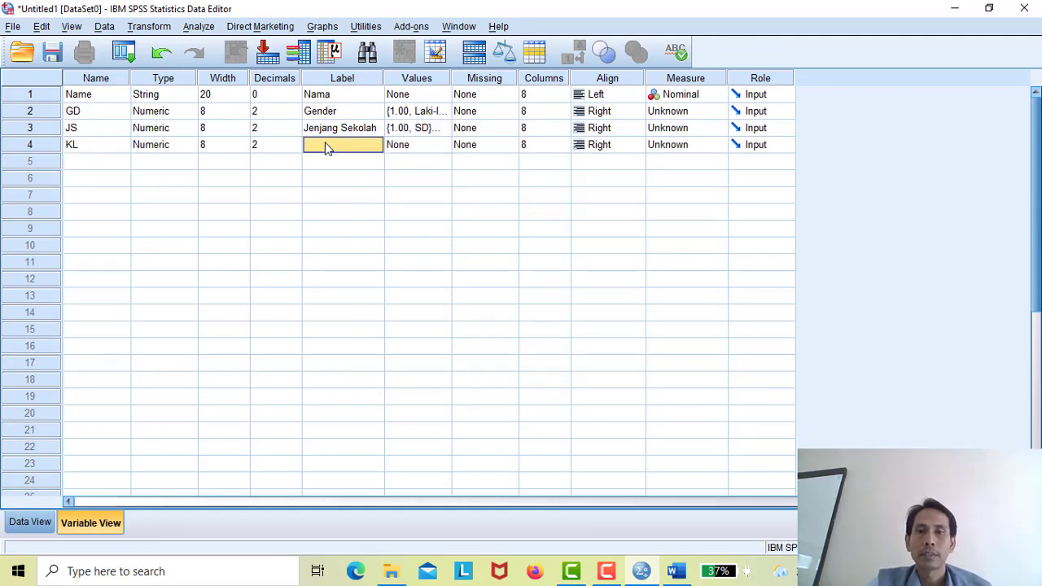
text(Kelas)
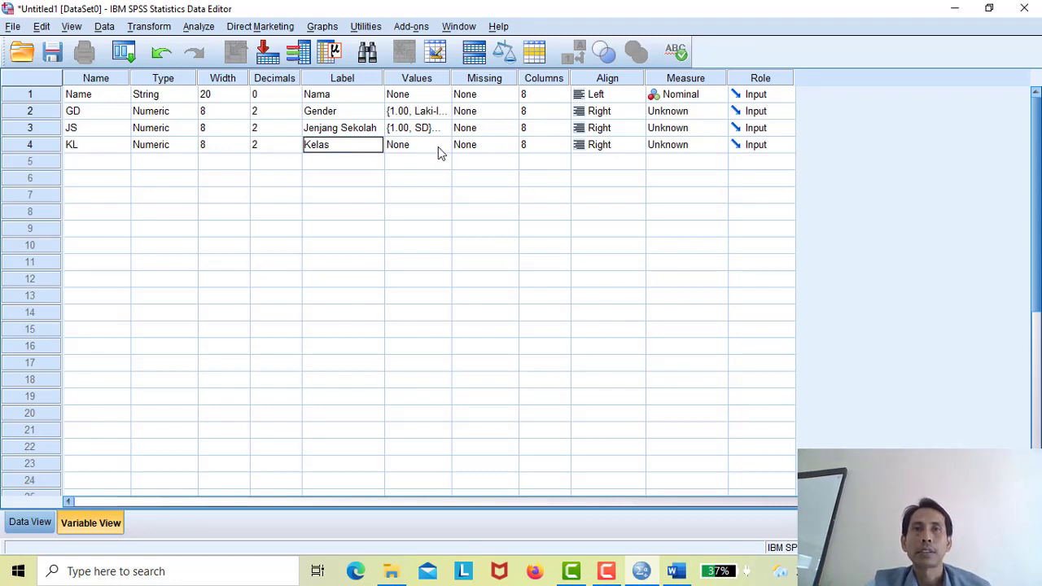
click(440, 146)
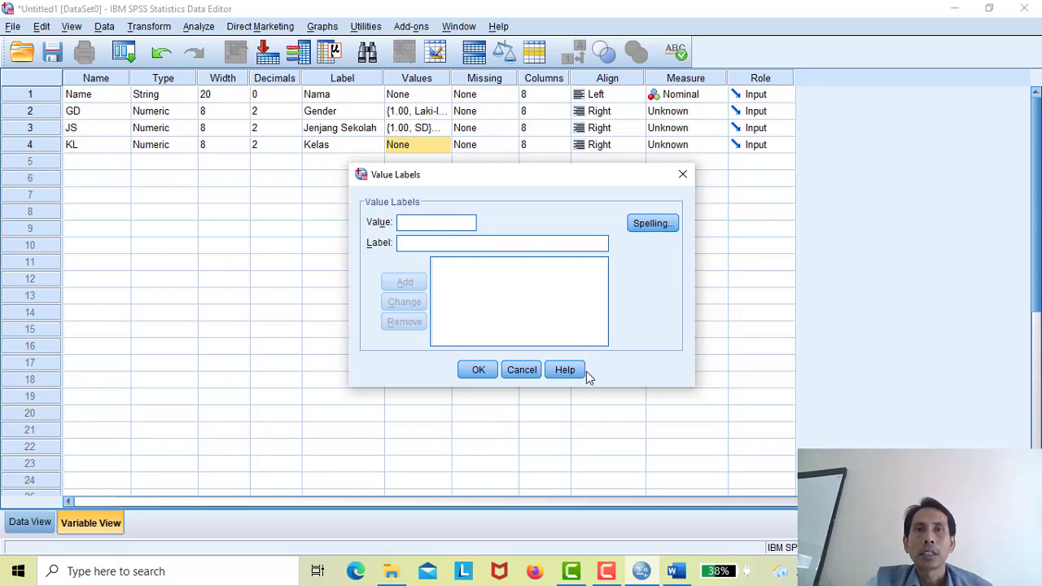
- Check the Word training module, then bring KL's Value Labels dialog back in SPSS
click(672, 574)
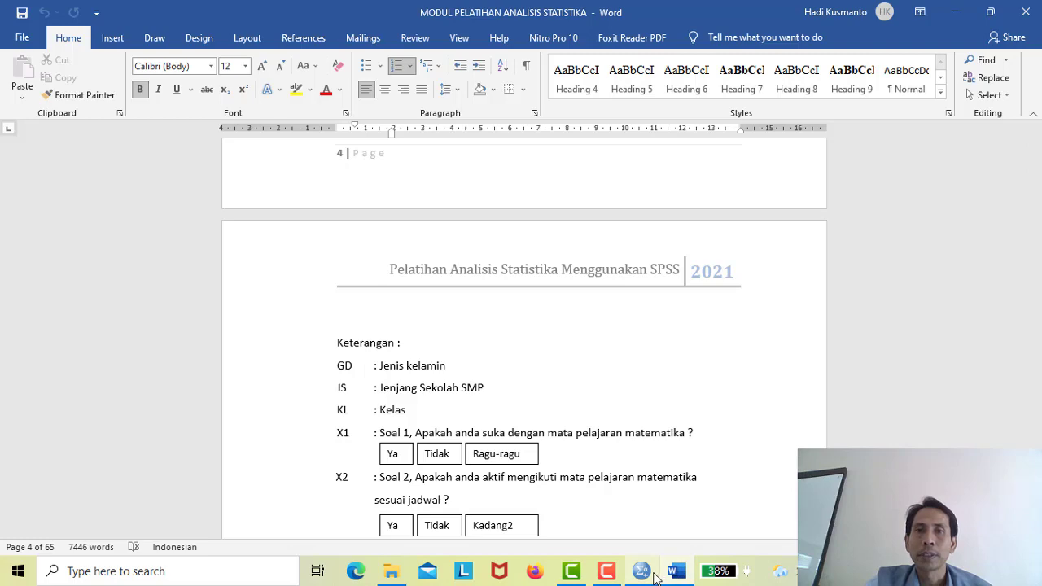
mouse_move(653, 573)
click(656, 519)
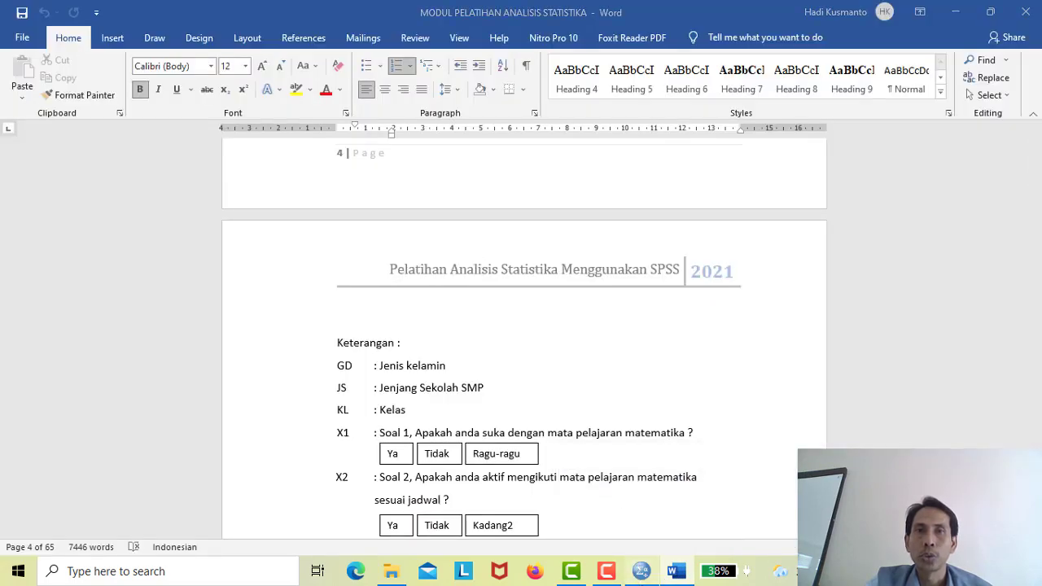
click(639, 570)
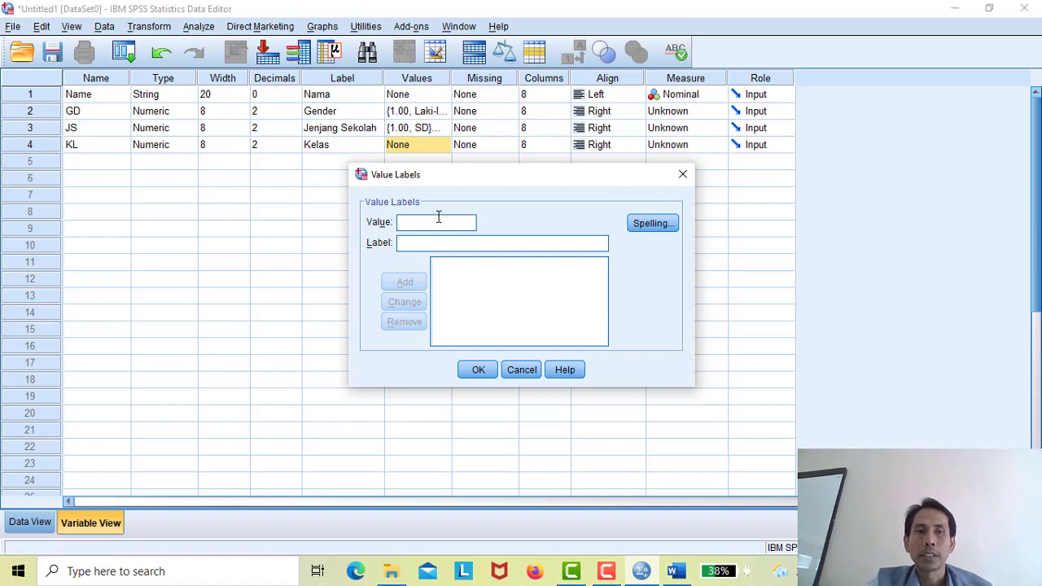
- Add KL value labels 1 = VII A, 2 = VII B and 3 = VII C
text(1)
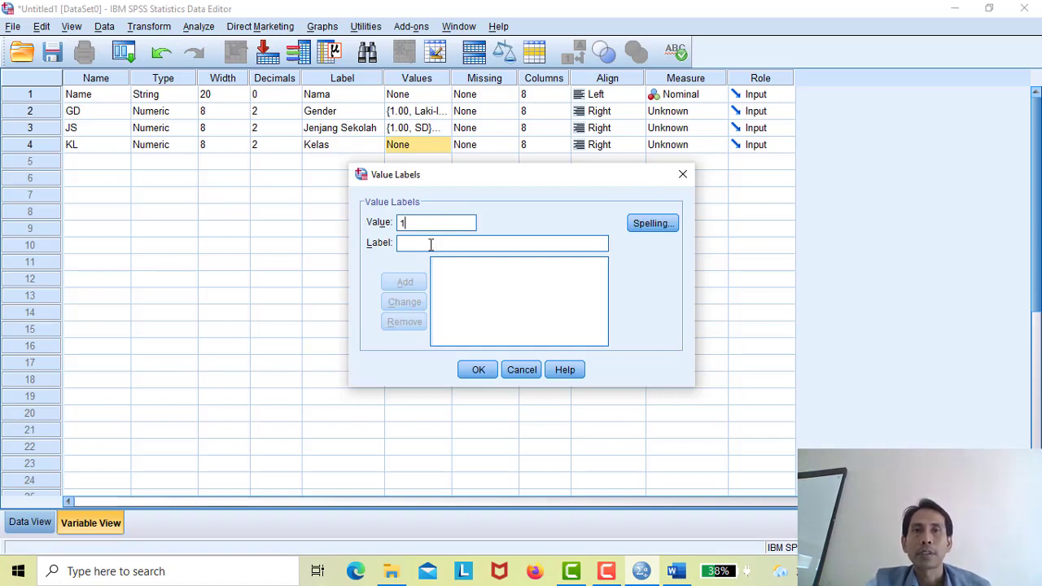
click(430, 245)
text(V)
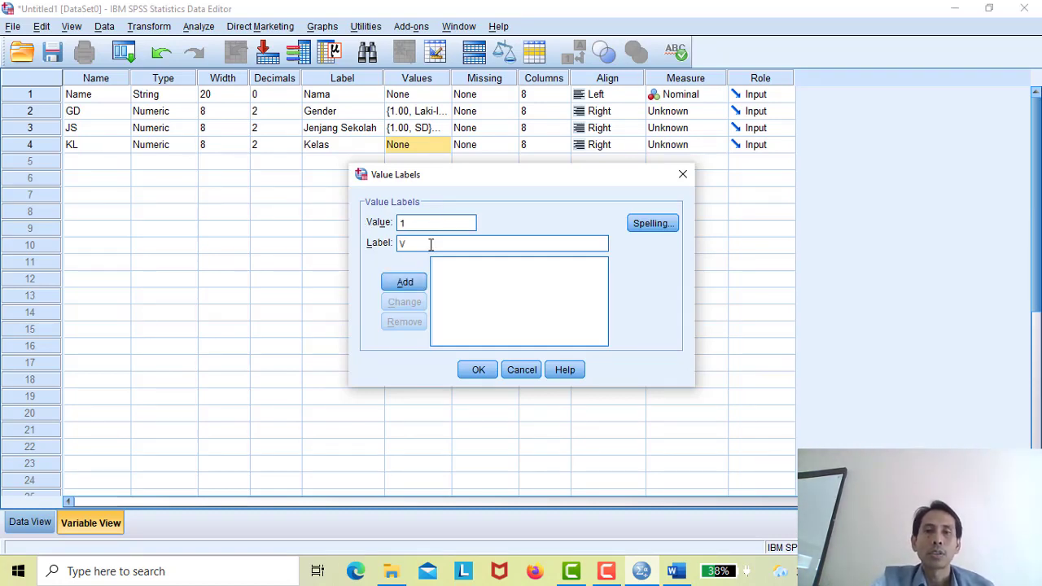
text(II A)
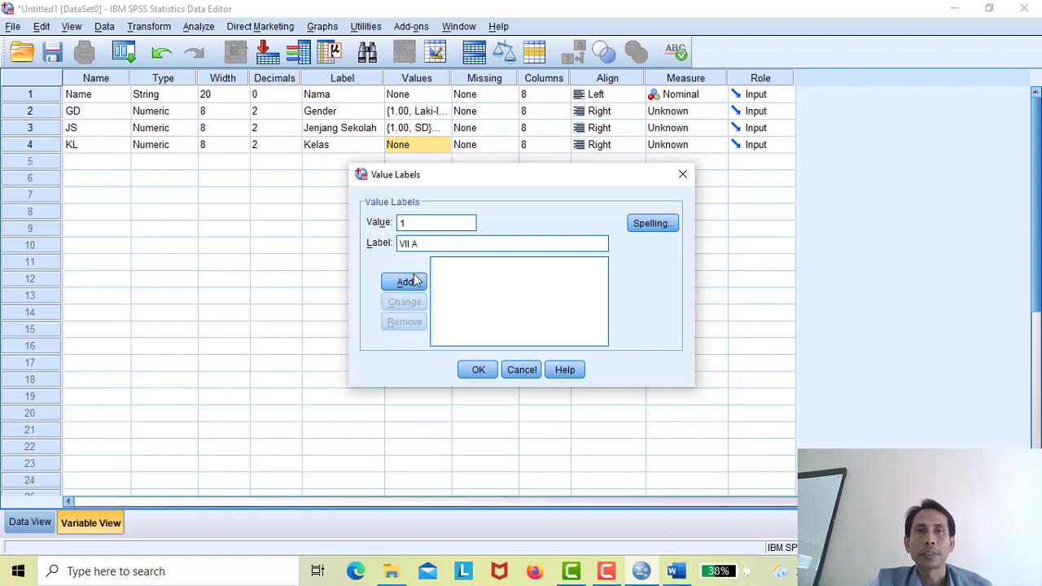
click(408, 285)
text(2)
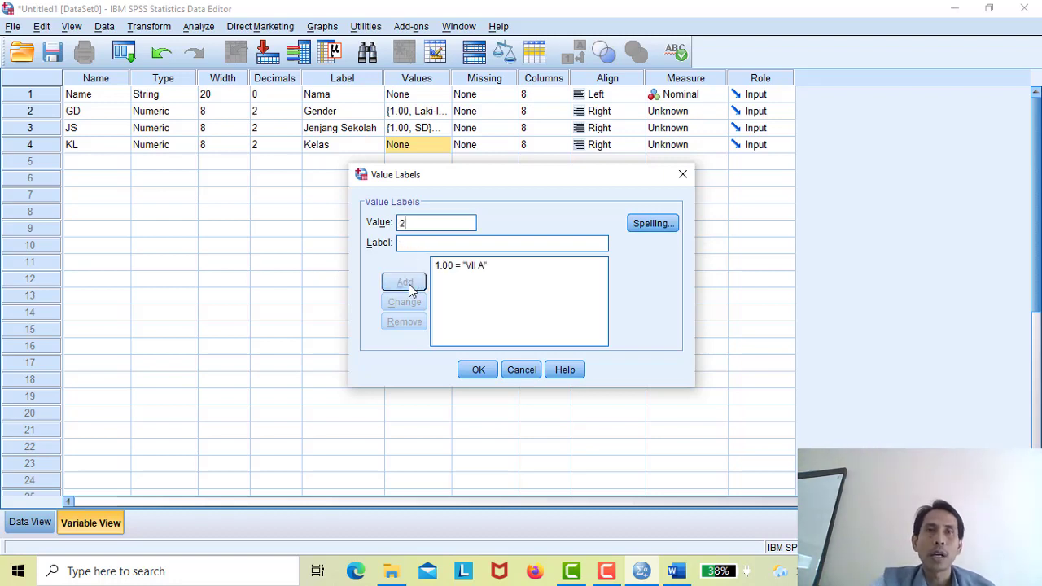
click(434, 244)
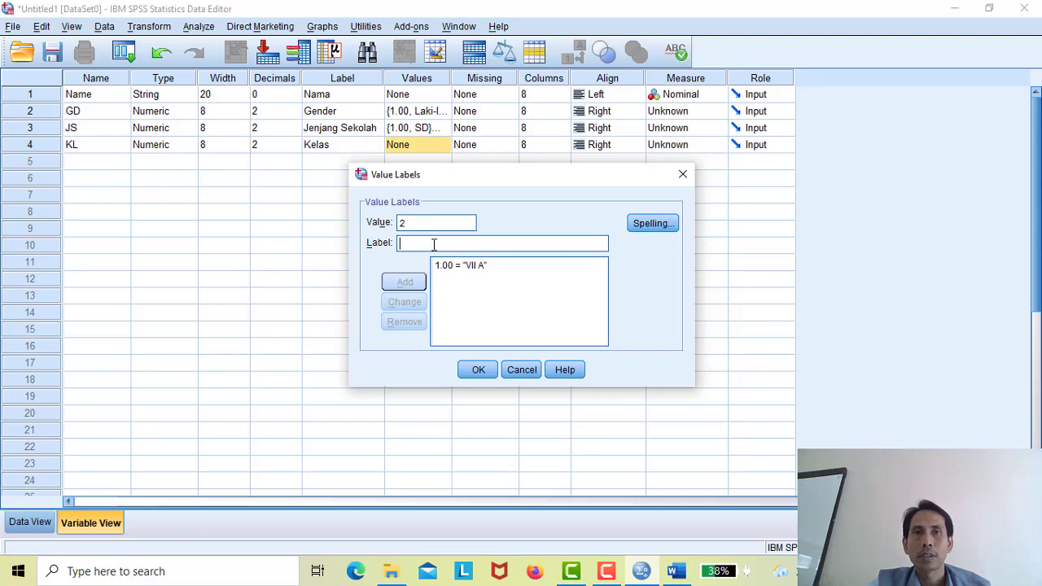
text(VII B)
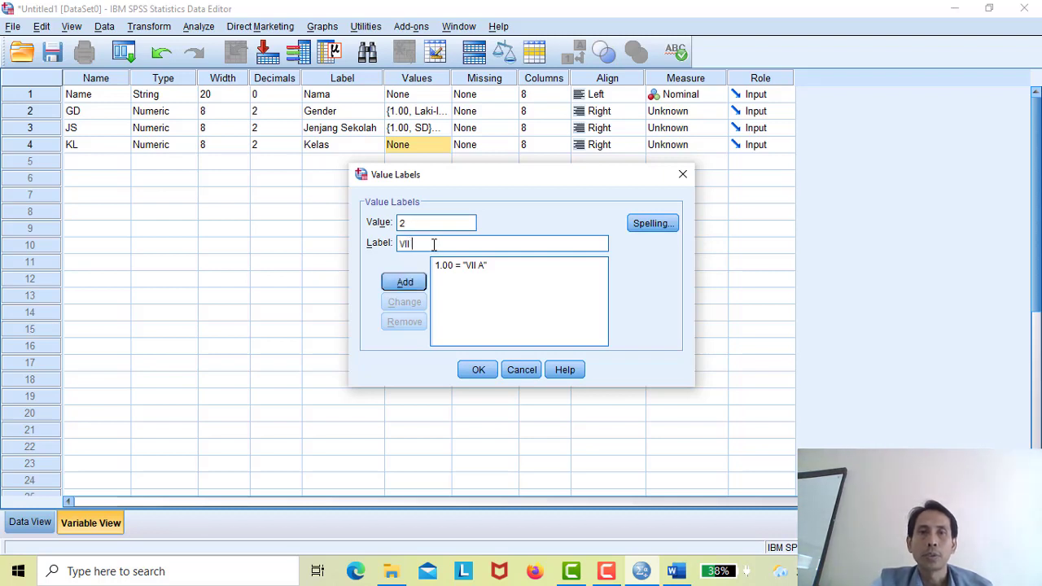
click(404, 287)
text(3)
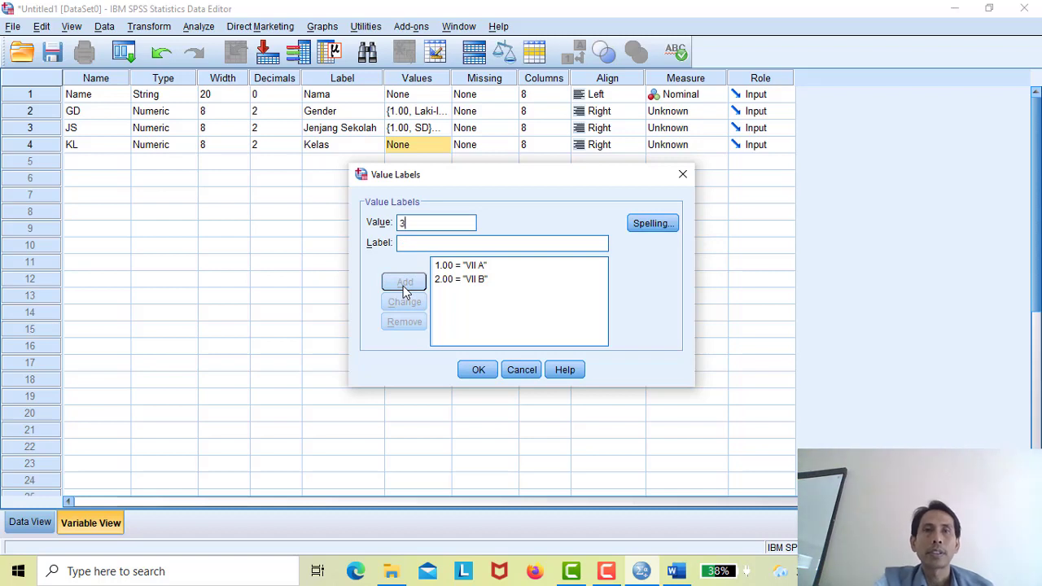
click(422, 242)
text(V)
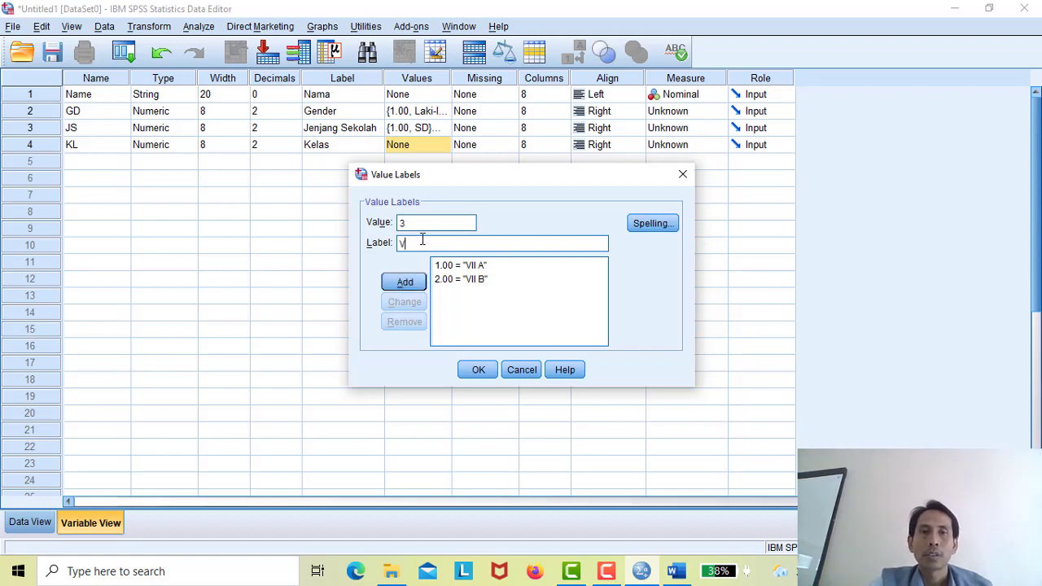
text(II C)
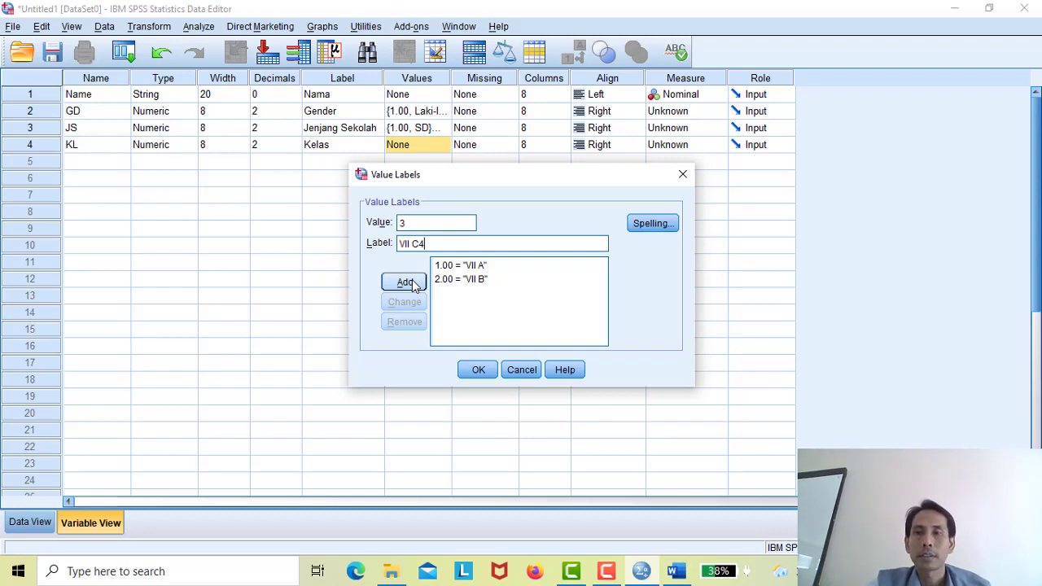
click(406, 282)
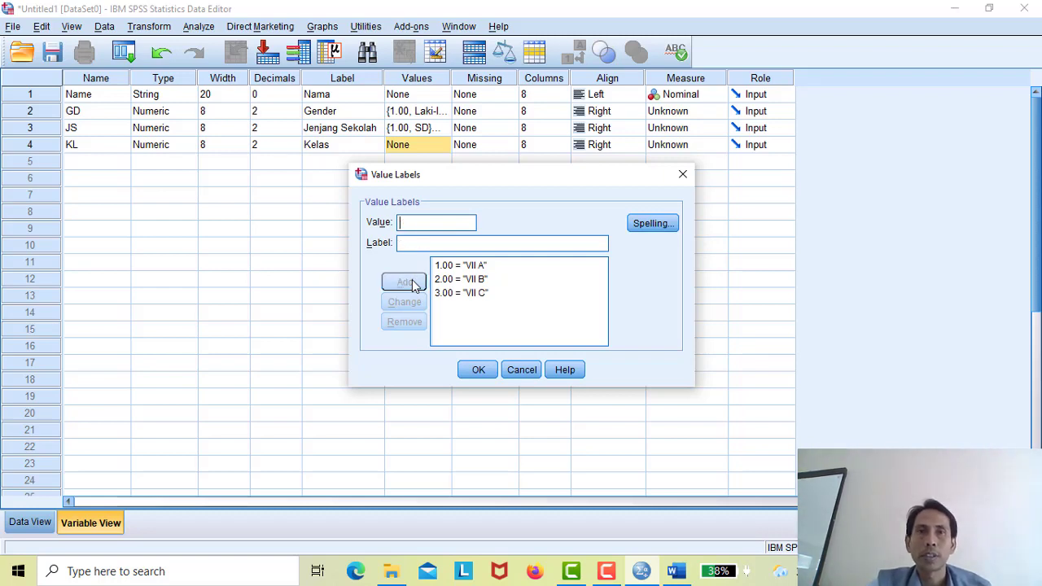
- Add labels 4 = VII D, 5 = VII E and 6 = VII F, then apply them to KL
click(419, 228)
text(4)
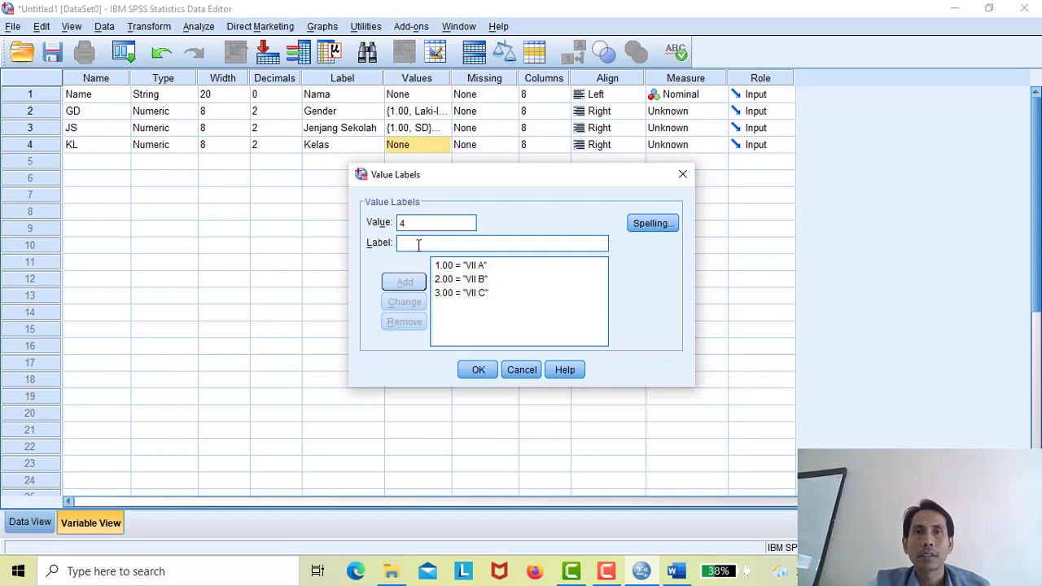
text(VII )
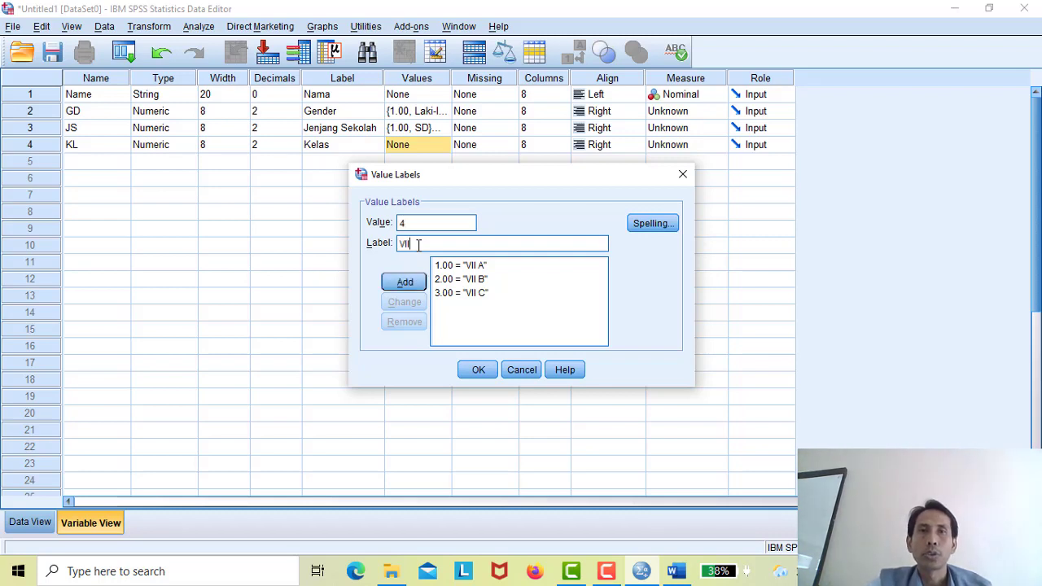
text(D)
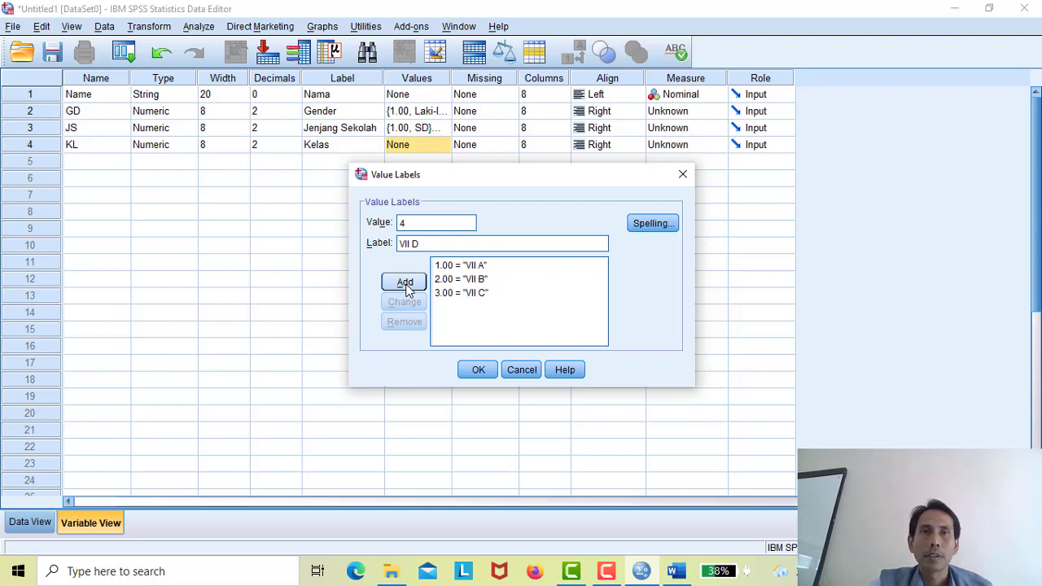
click(406, 284)
text(5)
click(418, 243)
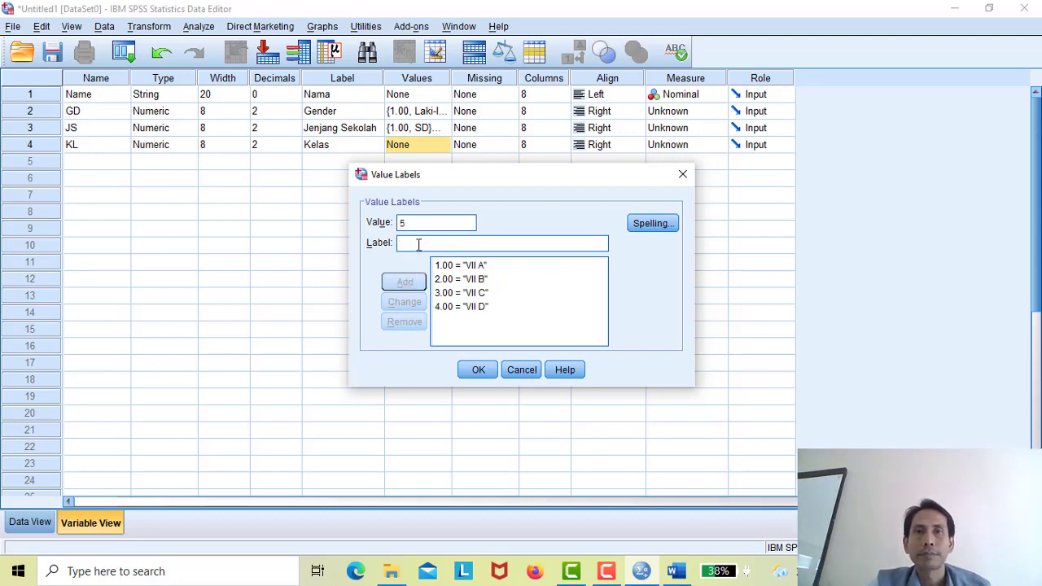
text(VII)
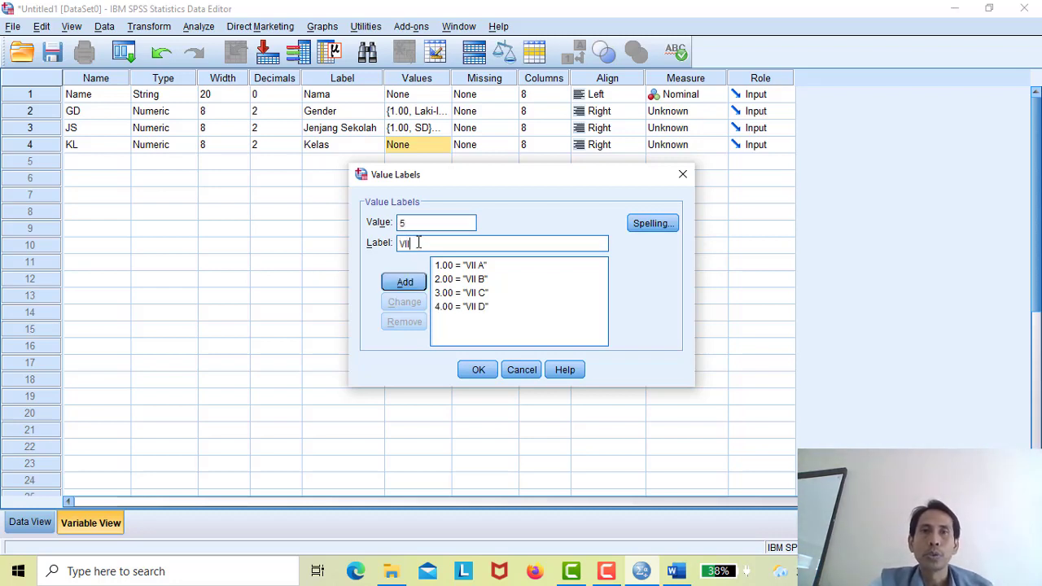
text( E)
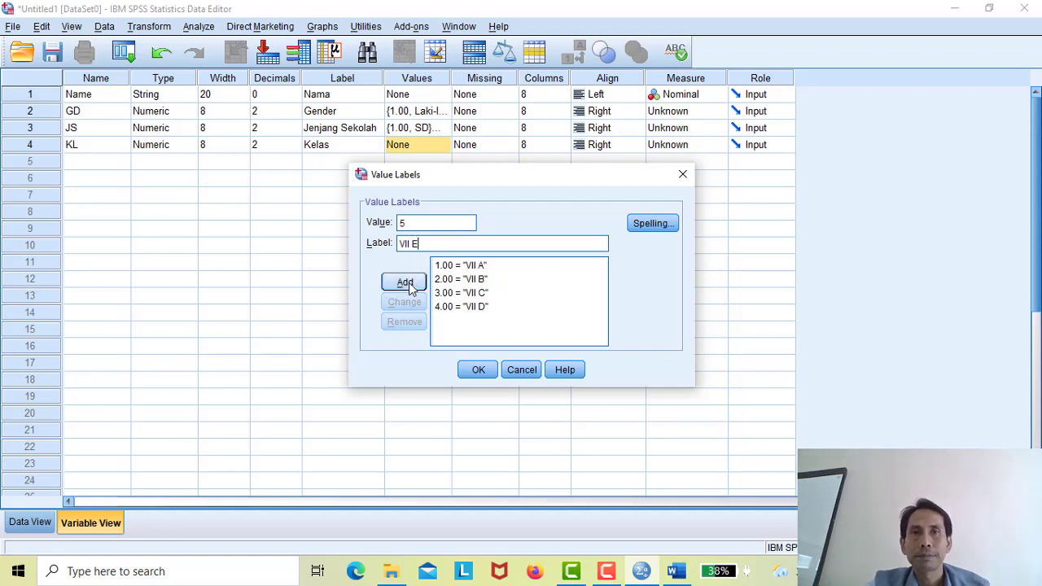
click(408, 282)
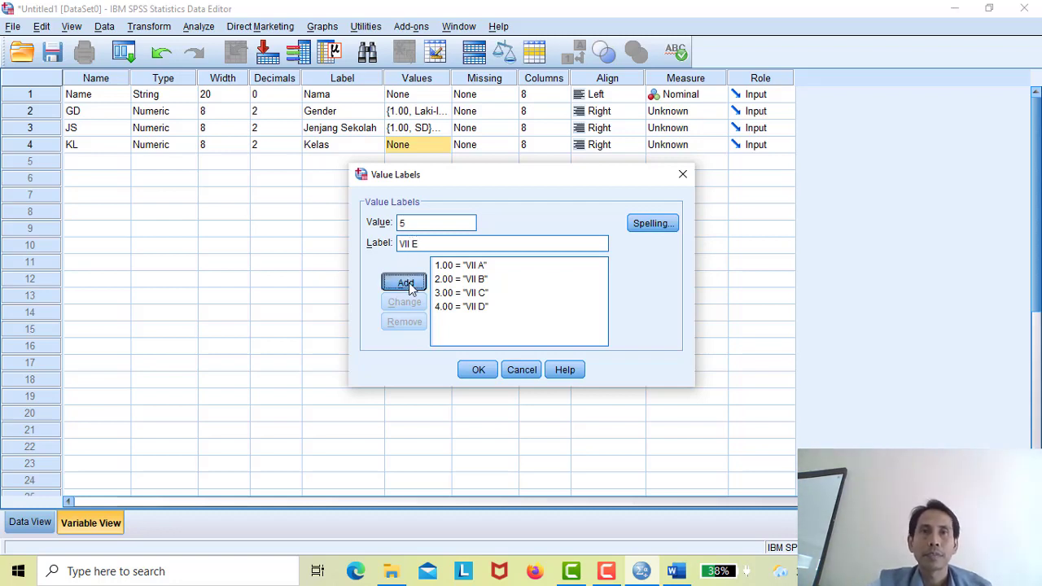
text(6)
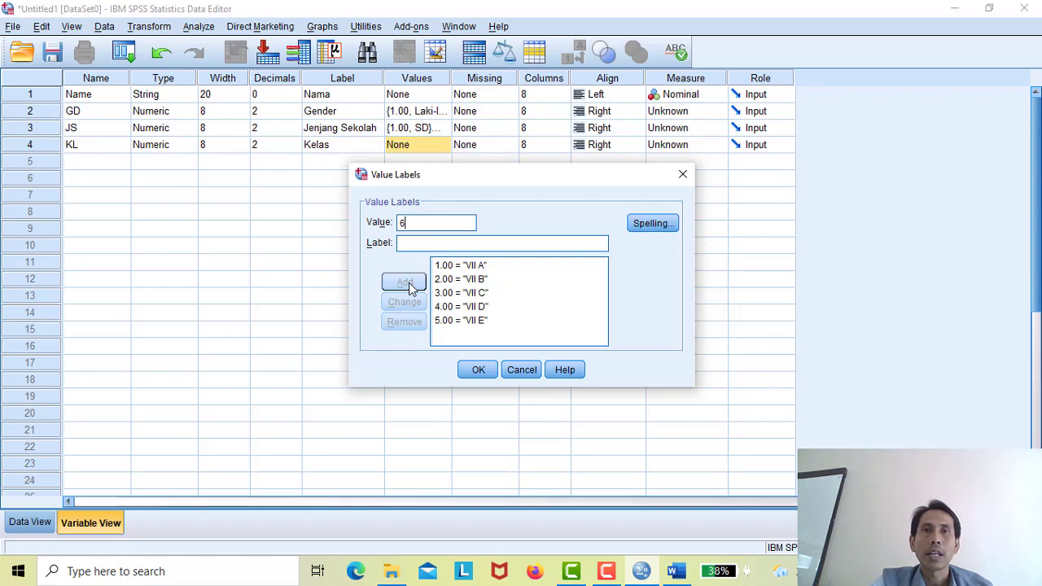
click(435, 243)
text(VII)
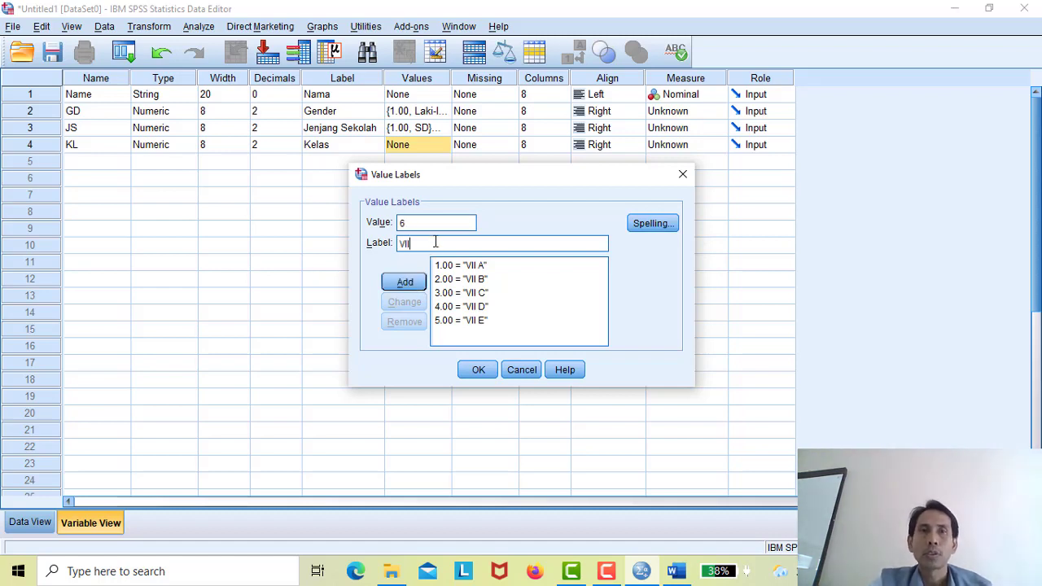
text( F)
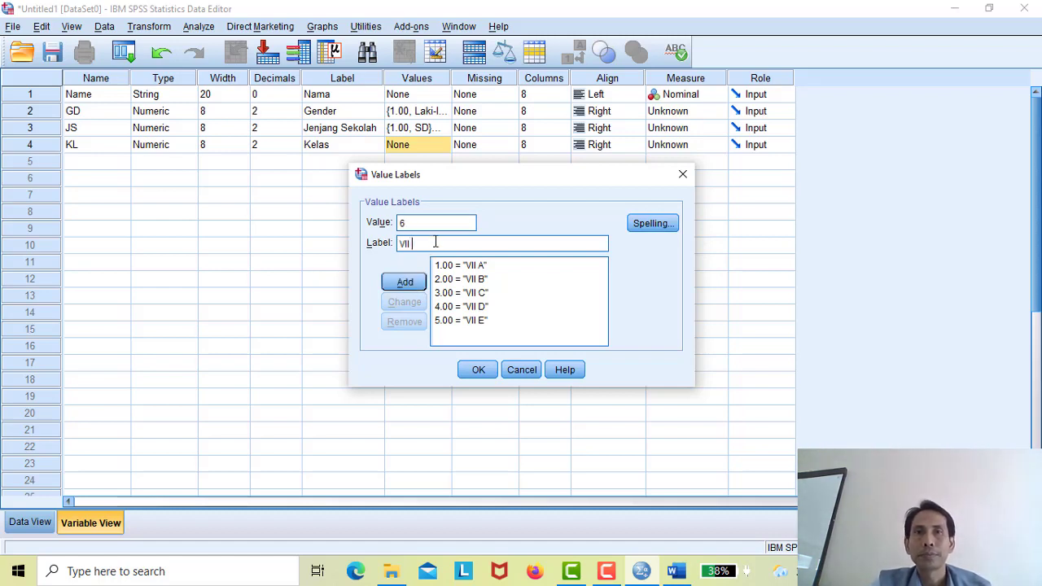
click(405, 282)
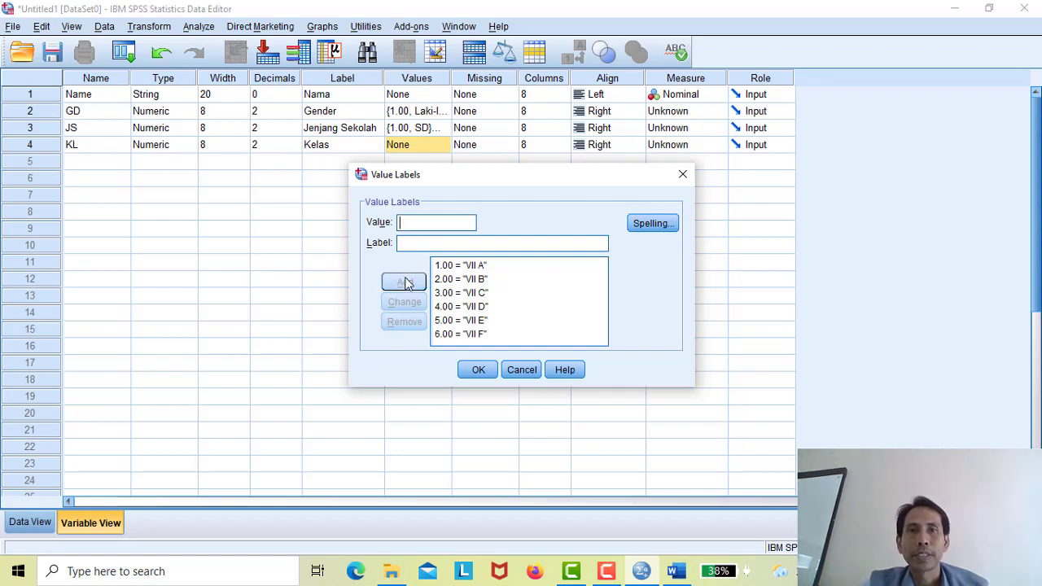
click(477, 371)
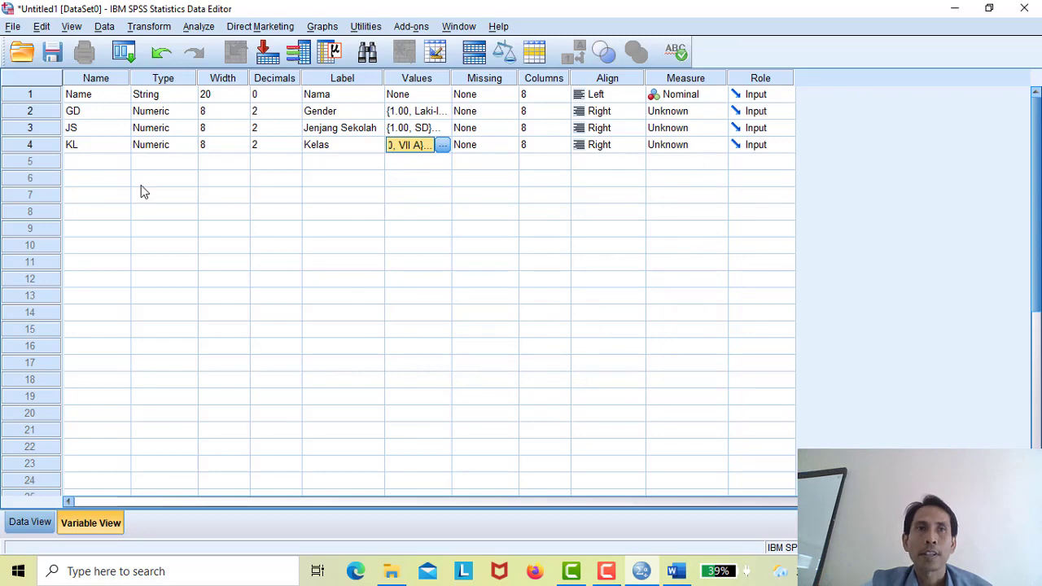
- View Tabel 1 of the 20 students' coded answers in Word, then return to SPSS
click(675, 572)
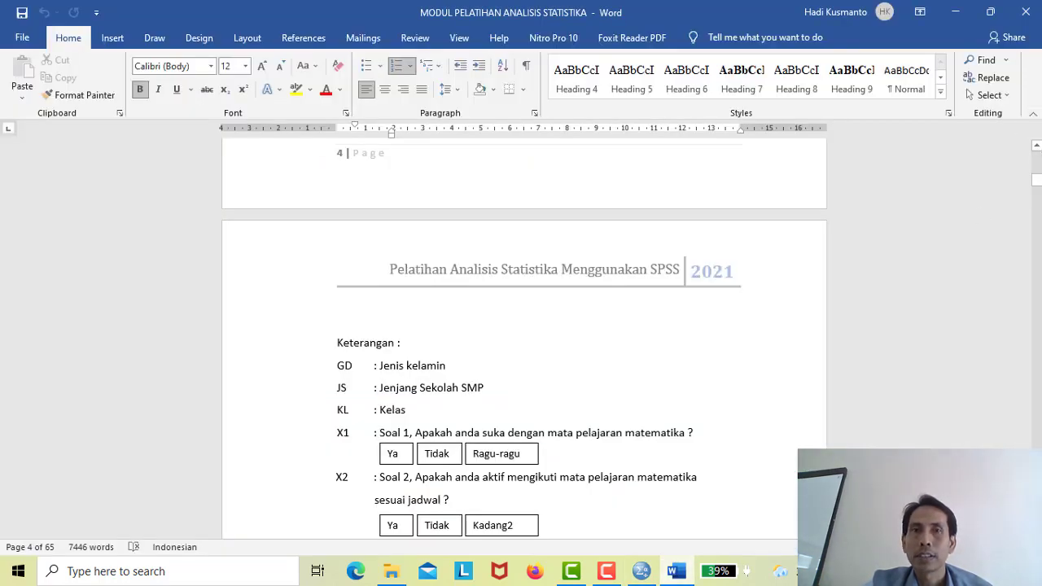
click(1038, 161)
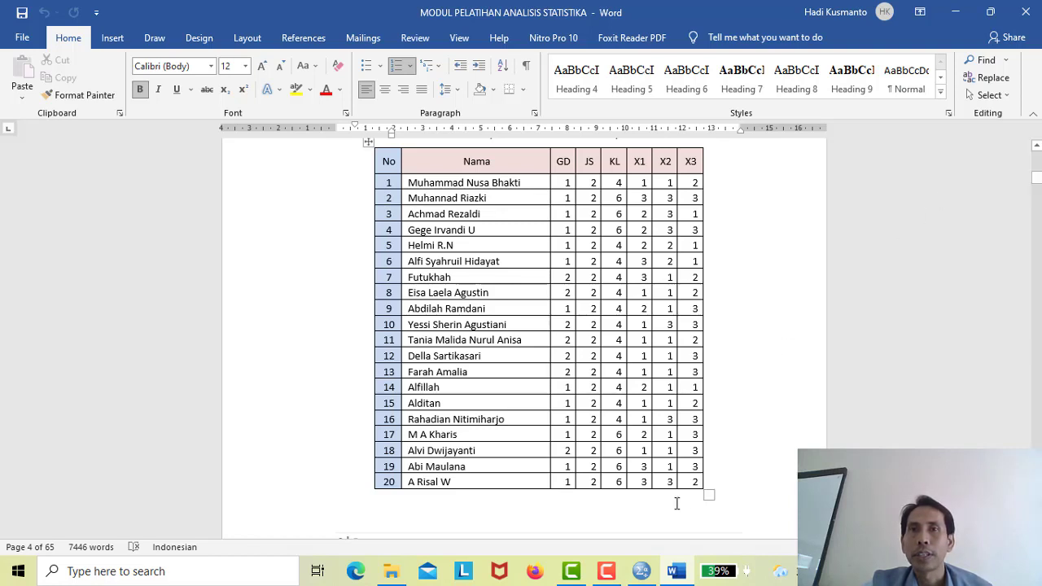
mouse_move(646, 577)
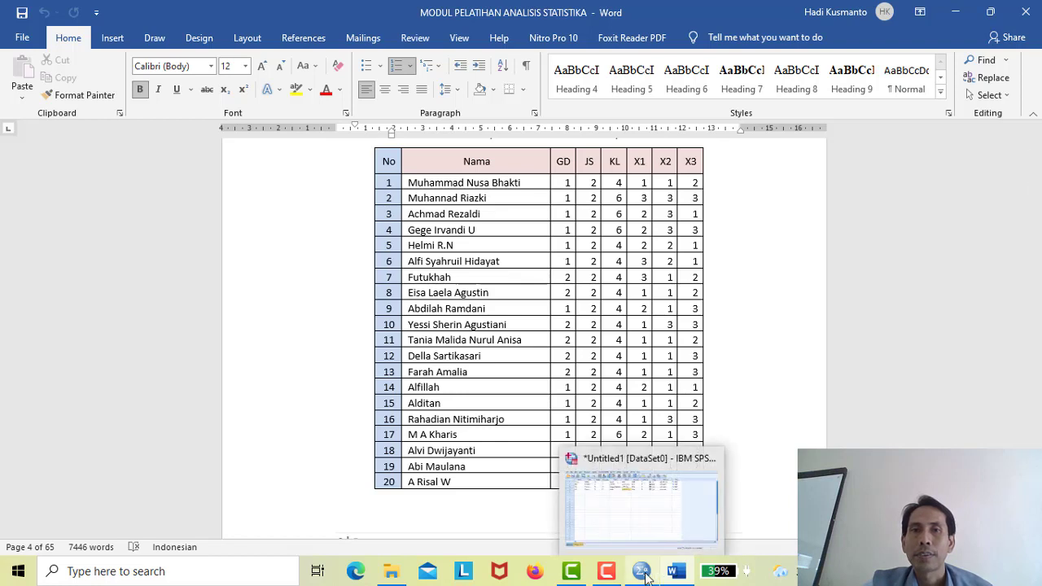
click(600, 500)
- Add numeric variables X1, X2 and X3 in rows 5–7 with default settings
click(95, 162)
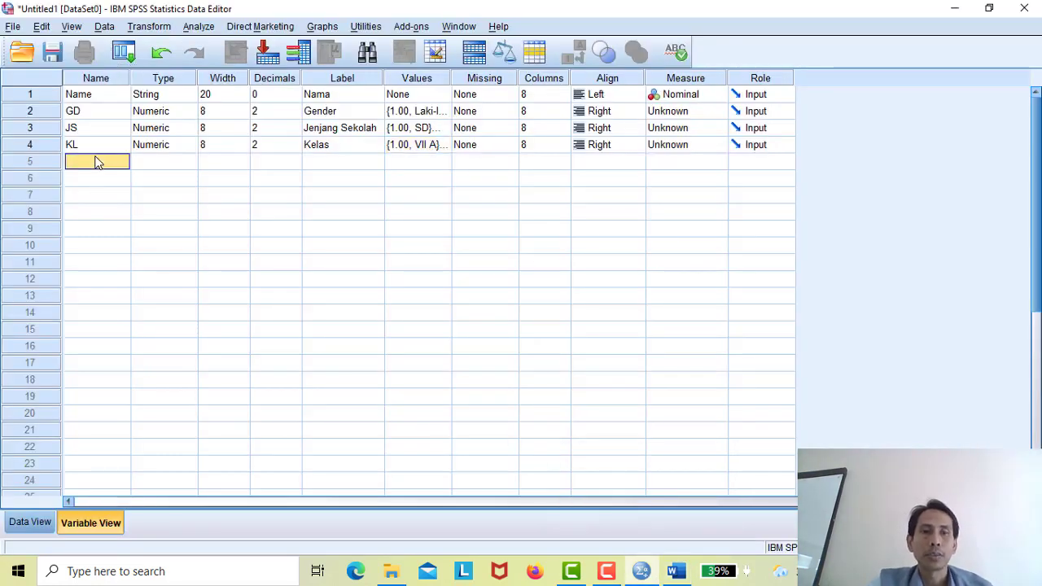
text(X1)
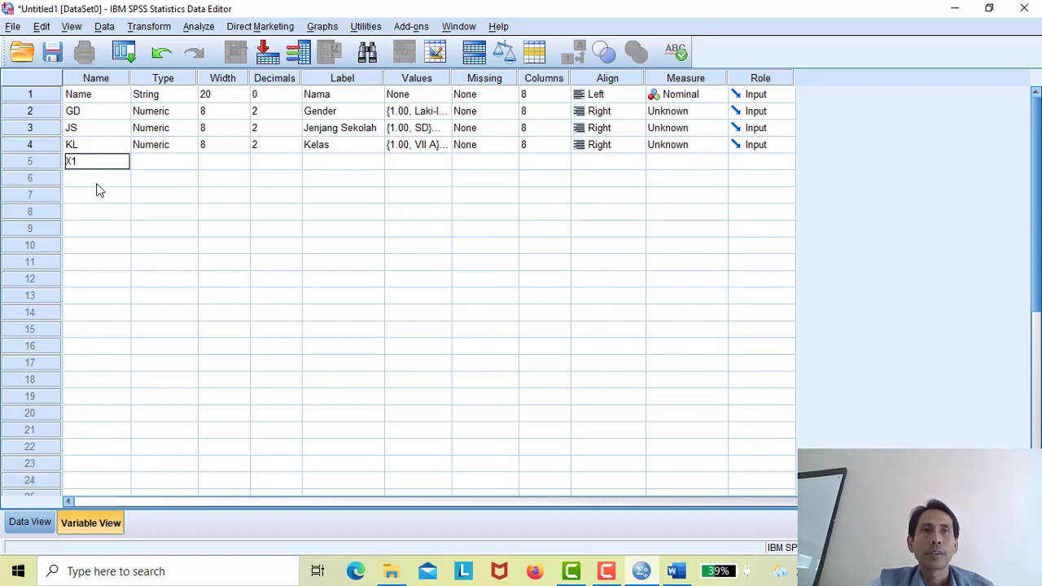
click(97, 185)
text(X2)
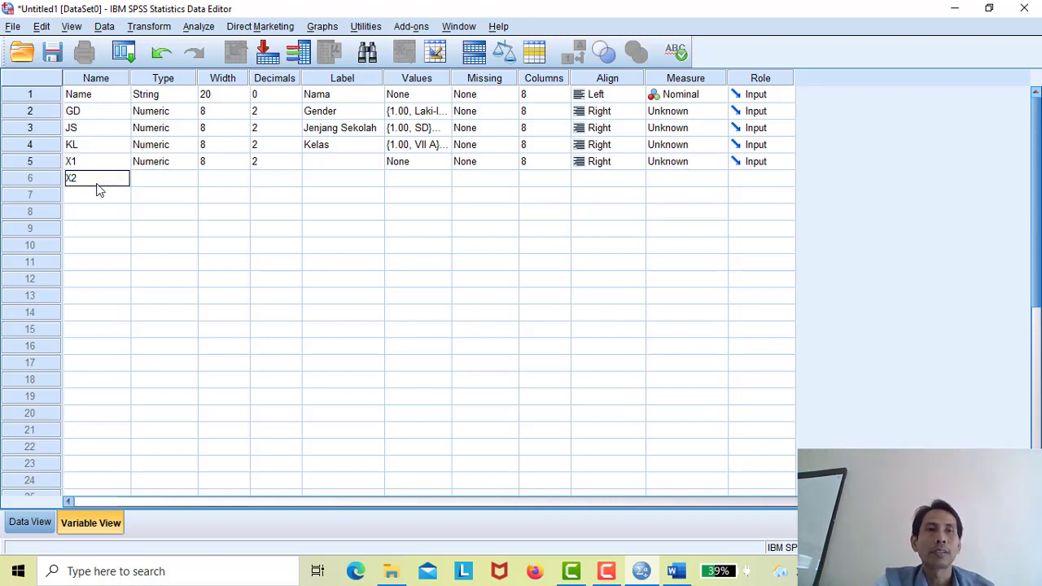
click(97, 202)
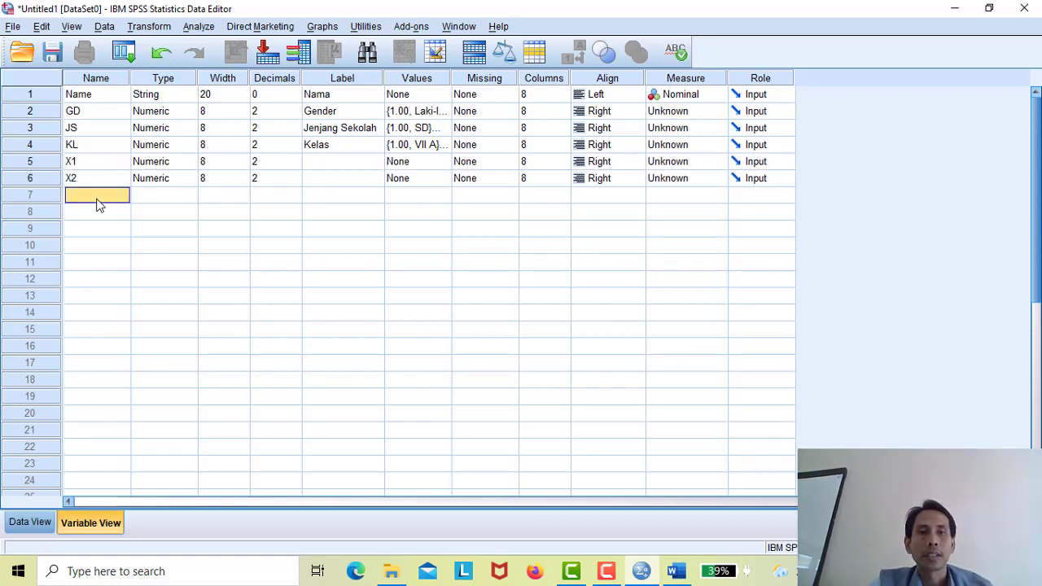
text(X3)
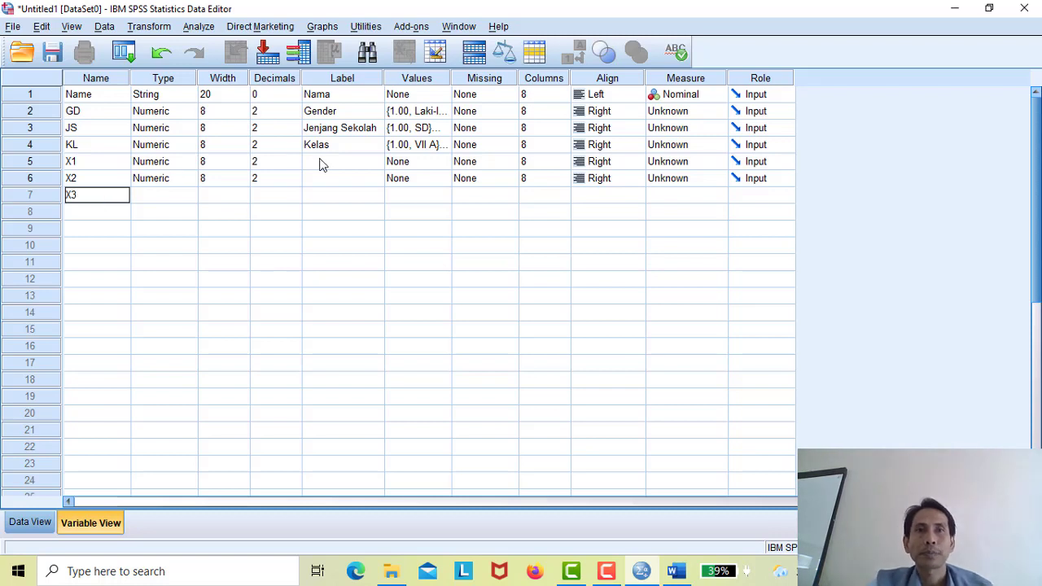
click(320, 164)
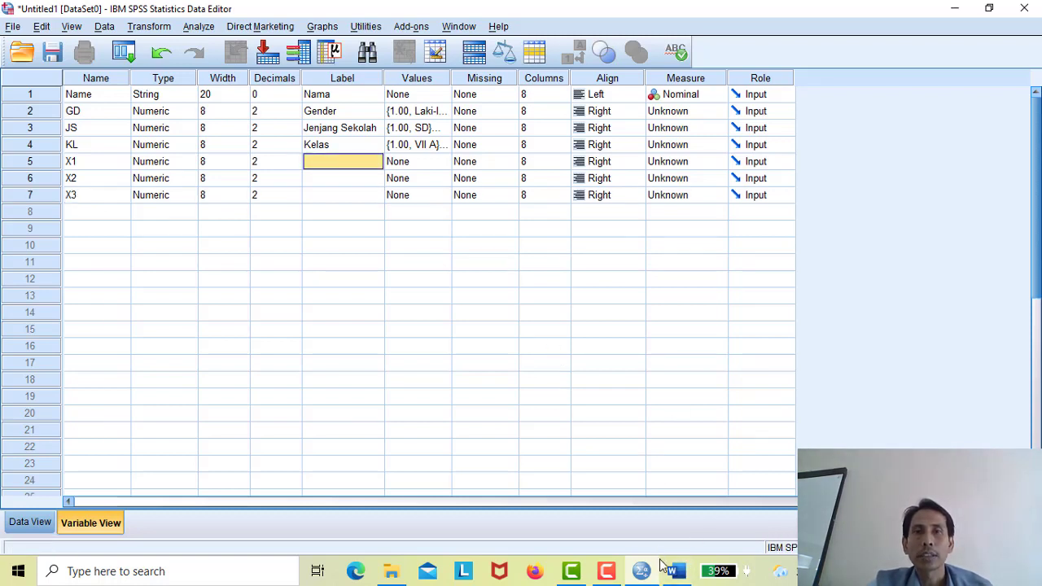
mouse_move(674, 571)
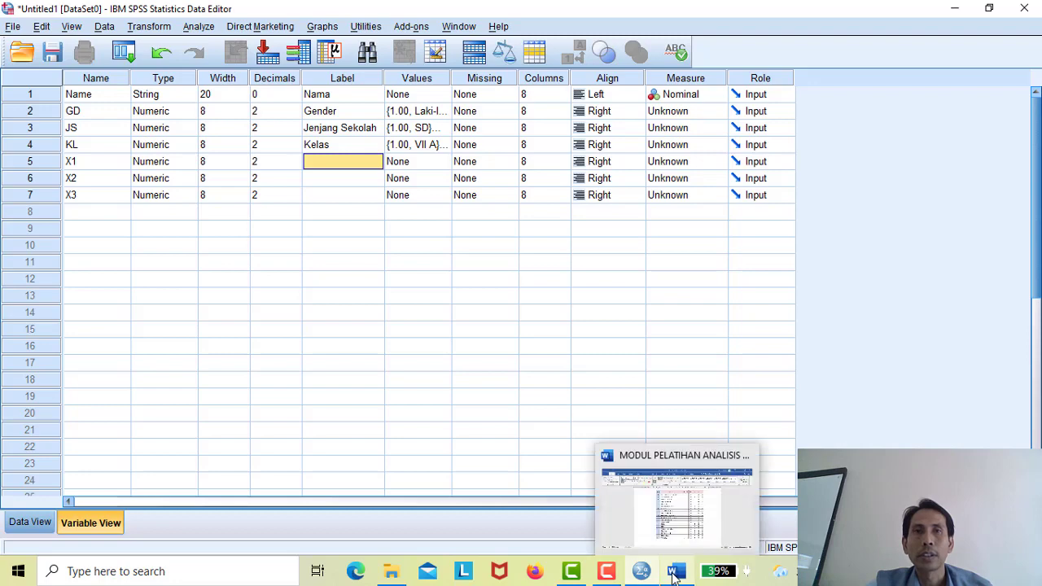
click(674, 521)
scroll(522, 325, down, 3)
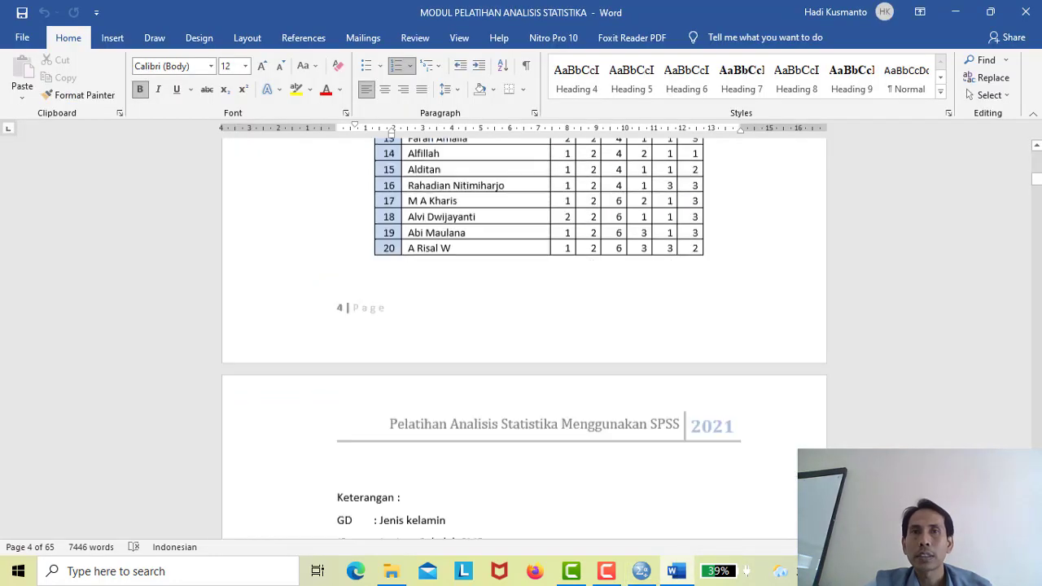
scroll(615, 478, down, 3)
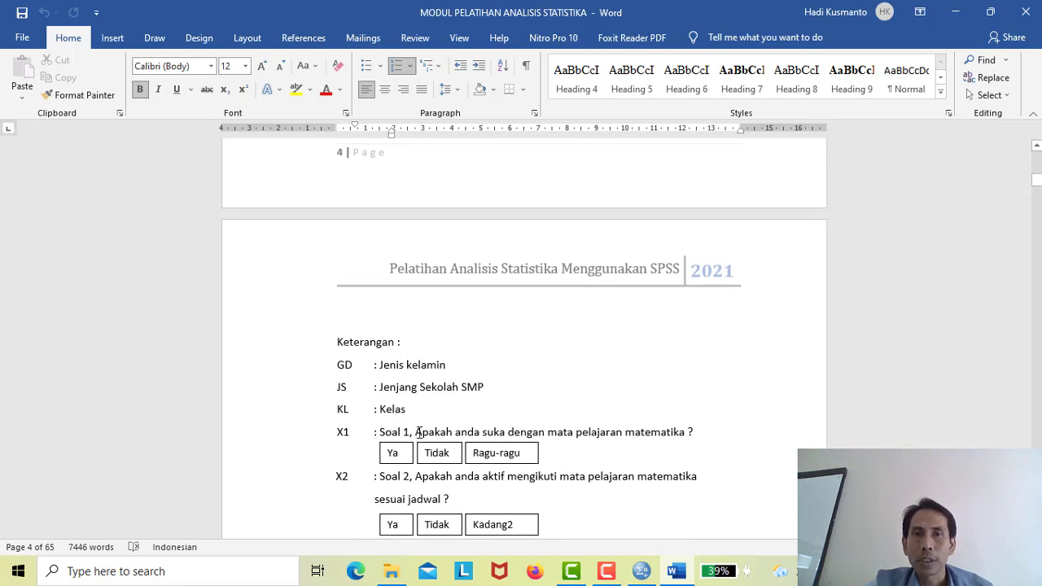
drag(417, 433, 666, 441)
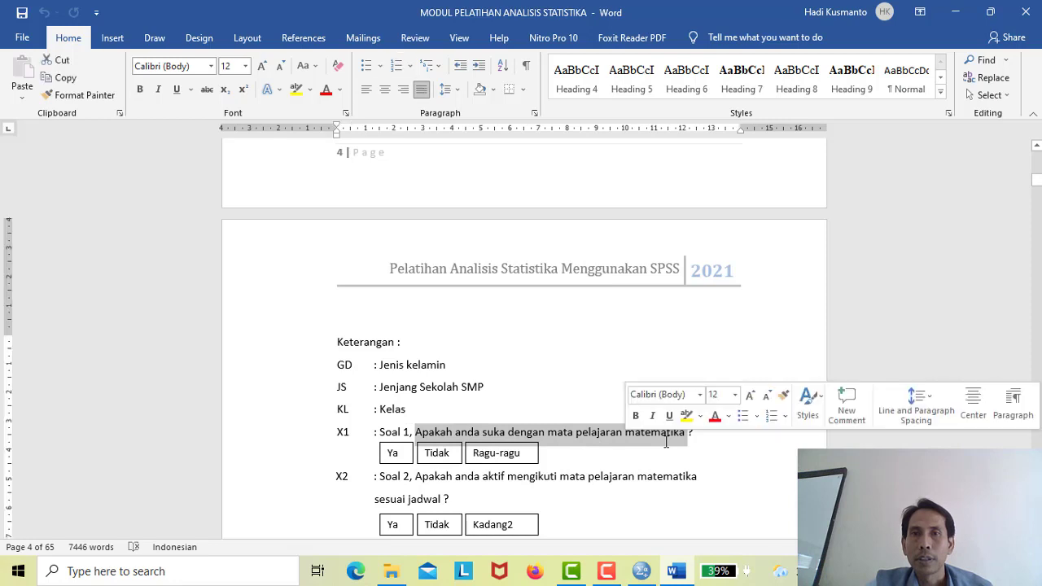
click(666, 441)
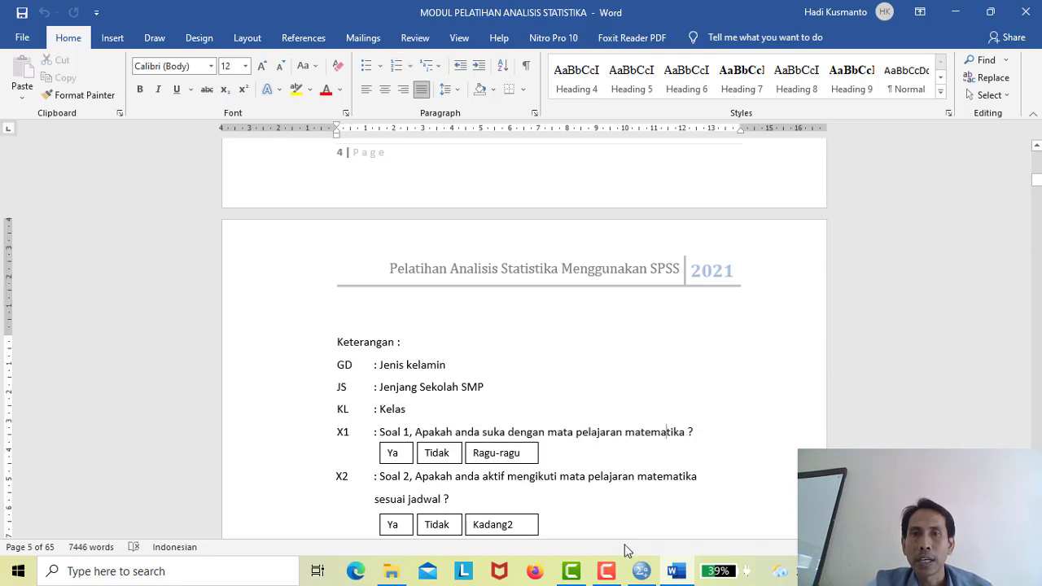
mouse_move(642, 570)
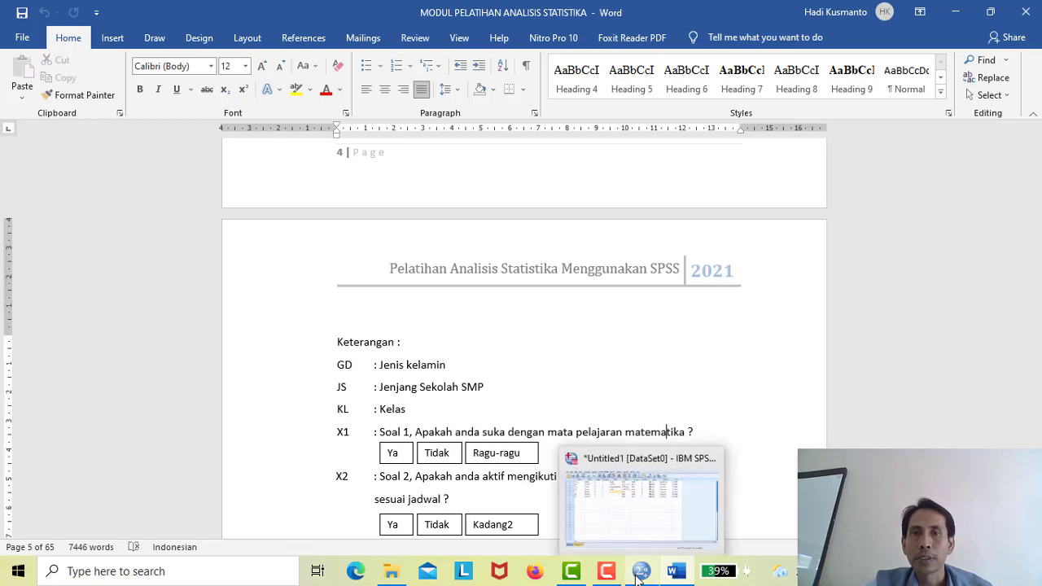
click(623, 529)
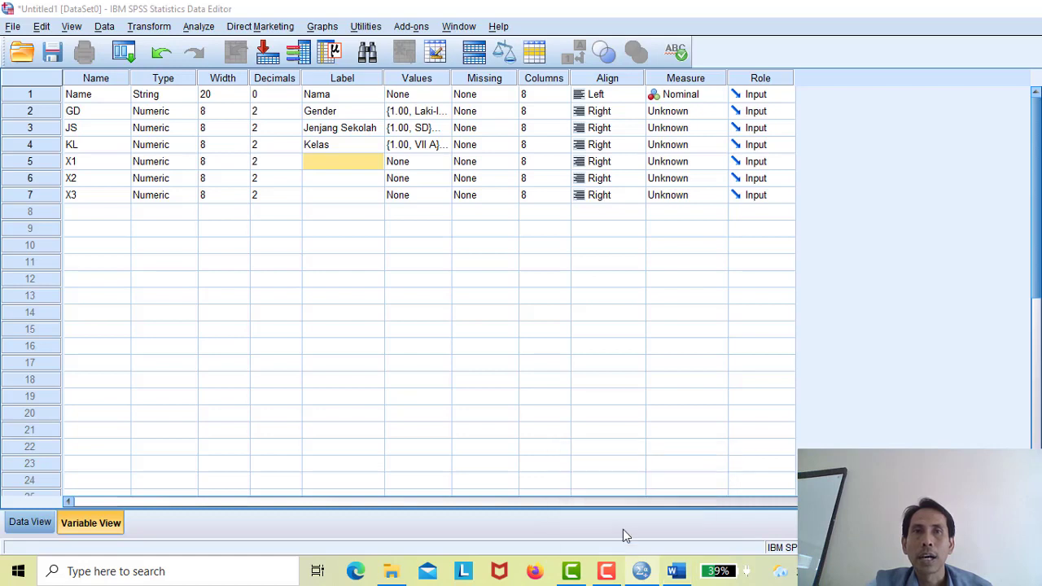
- Start X1's label, then select the X1 question from Apakah to matematika in Word
double_click(332, 163)
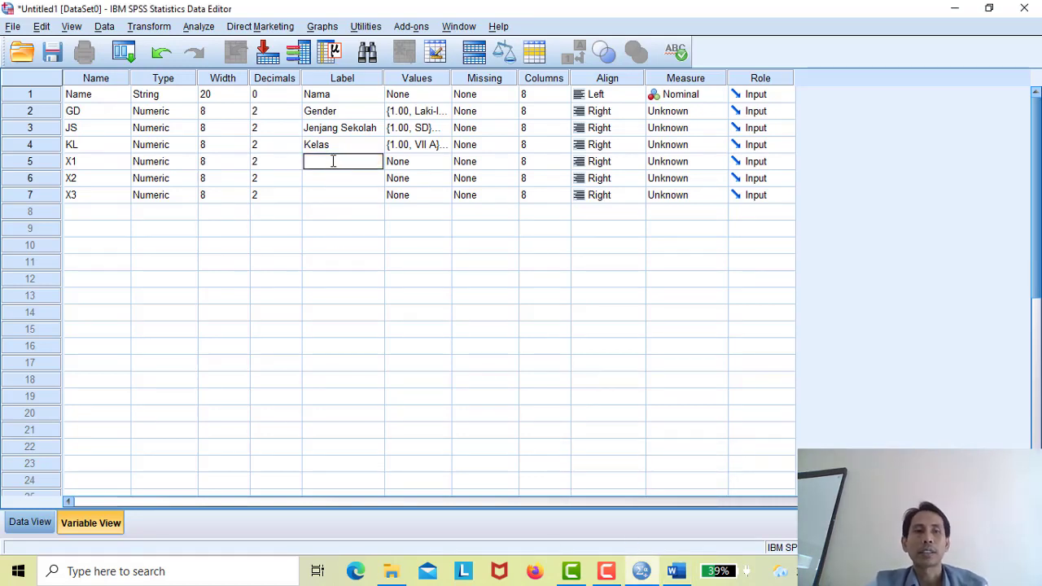
text(Apakah)
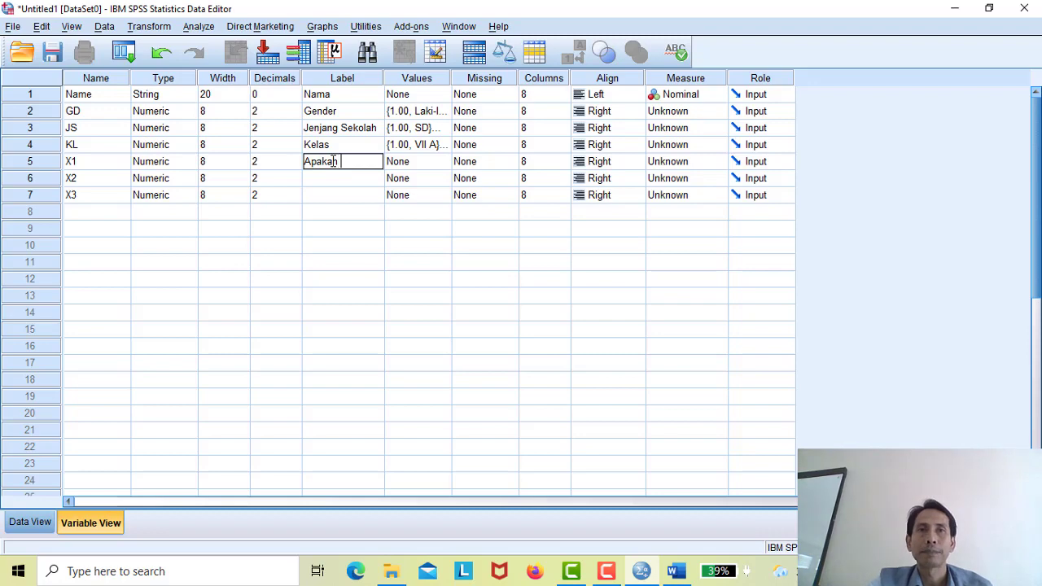
click(675, 573)
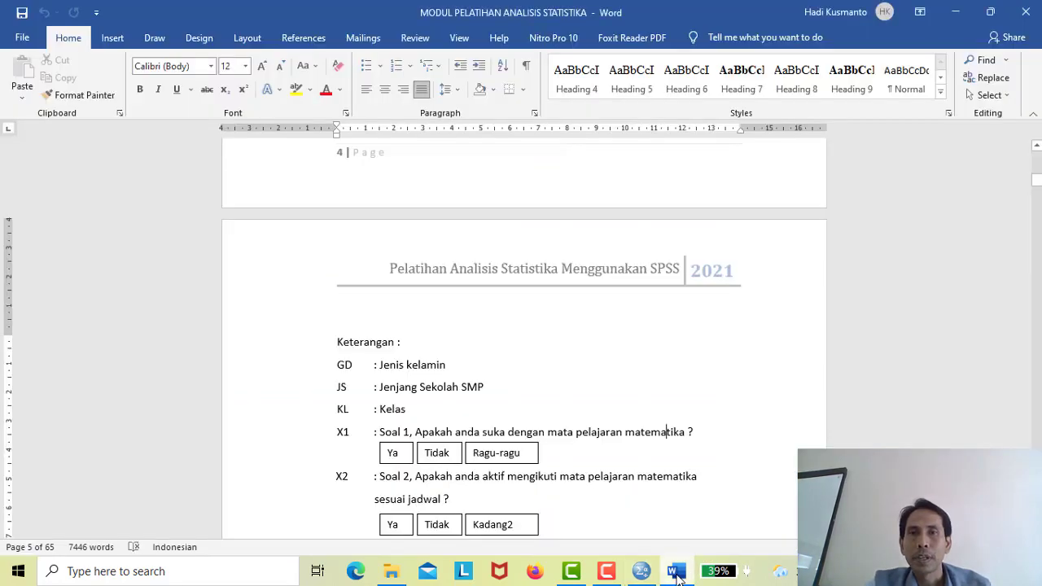
click(677, 574)
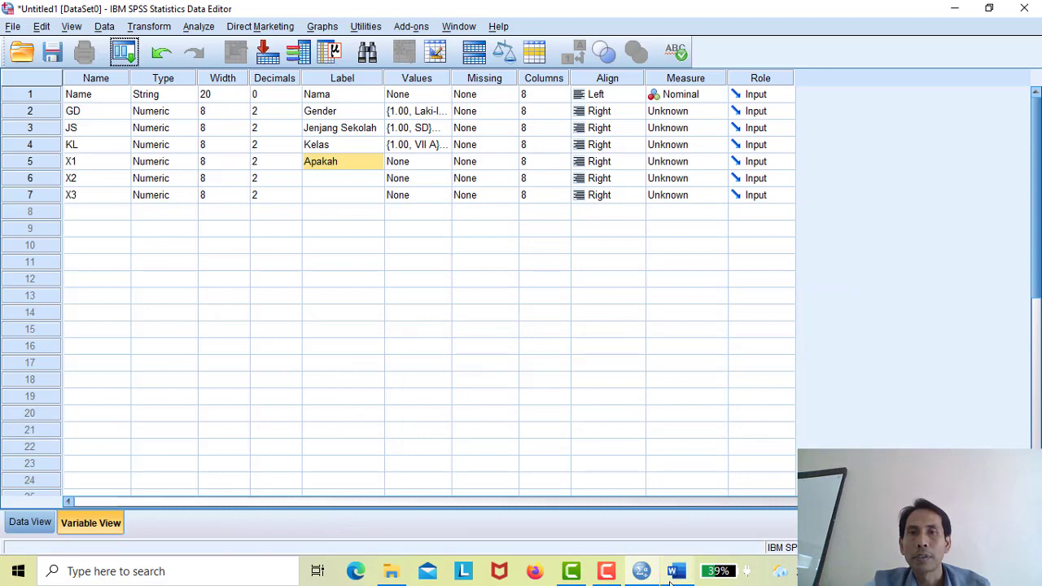
click(673, 575)
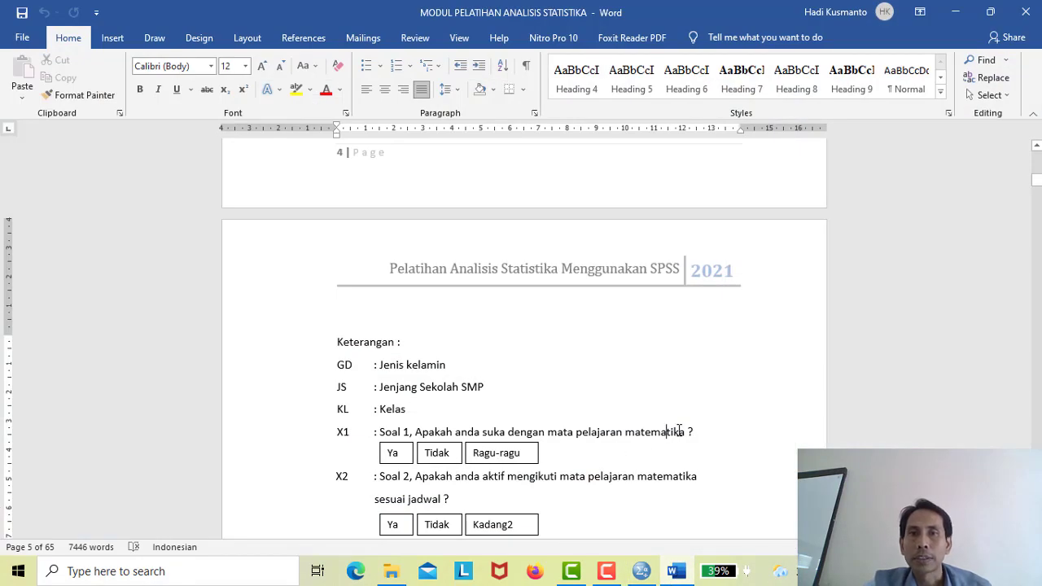
drag(688, 428, 407, 409)
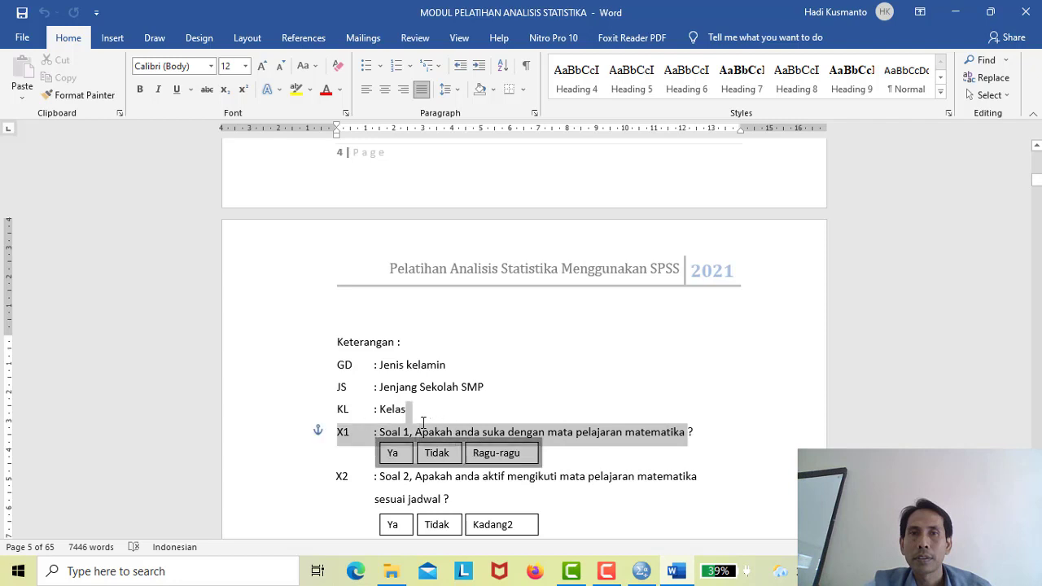
click(563, 440)
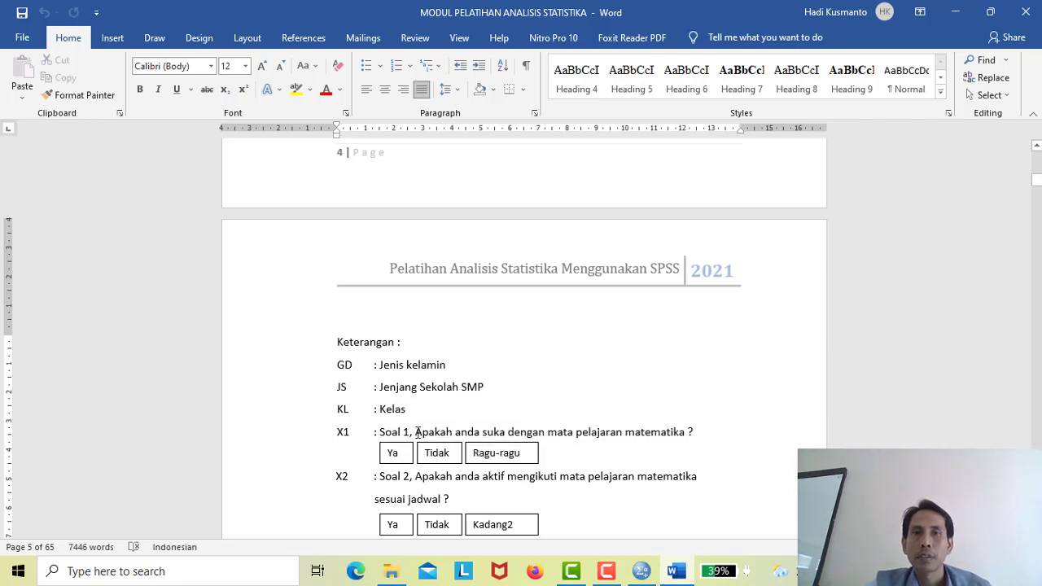
drag(417, 432, 660, 432)
key(ctrl+c)
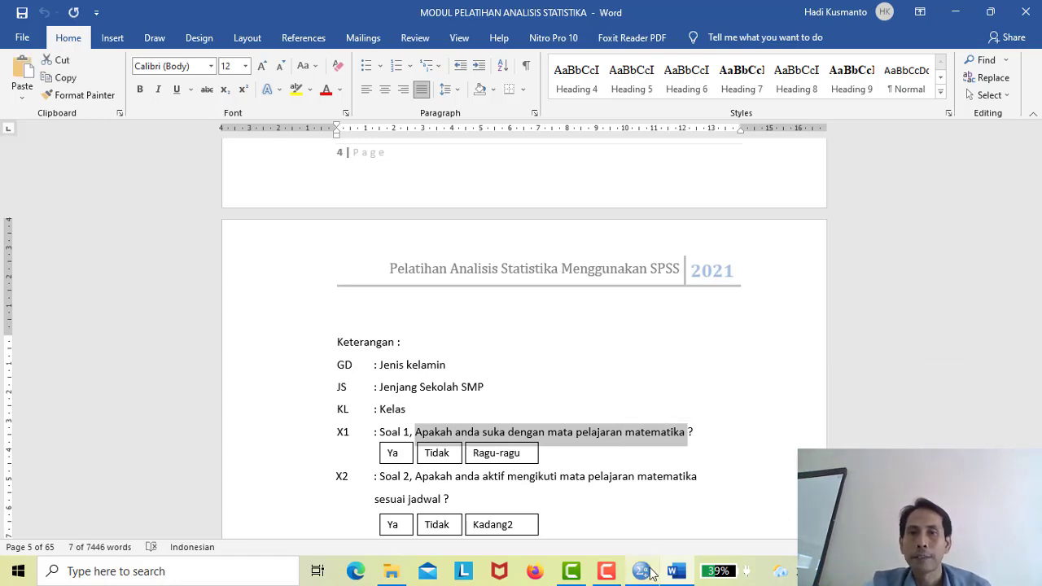
- Replace X1's label with the pasted question and append ' ?'
click(643, 572)
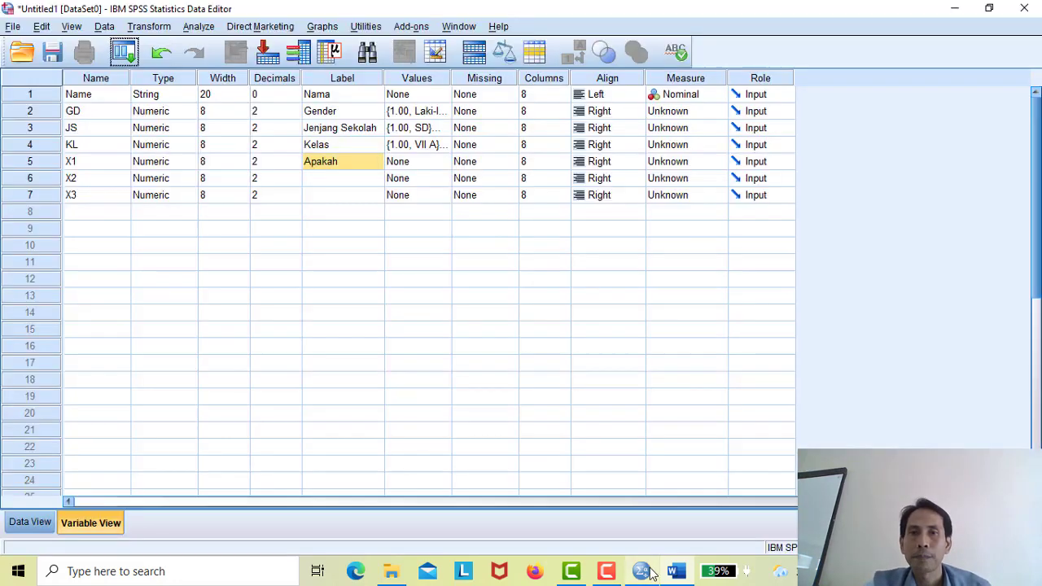
click(353, 171)
double_click(349, 161)
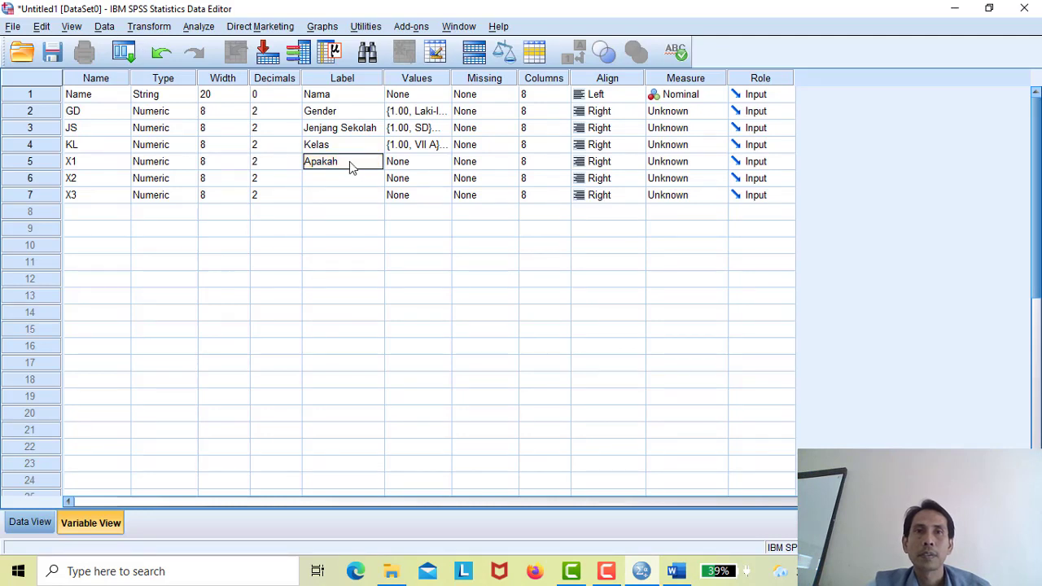
key(BackSpace)
key(BackSpace)
key(BackSpace)
key(BackSpace)
key(BackSpace)
key(BackSpace)
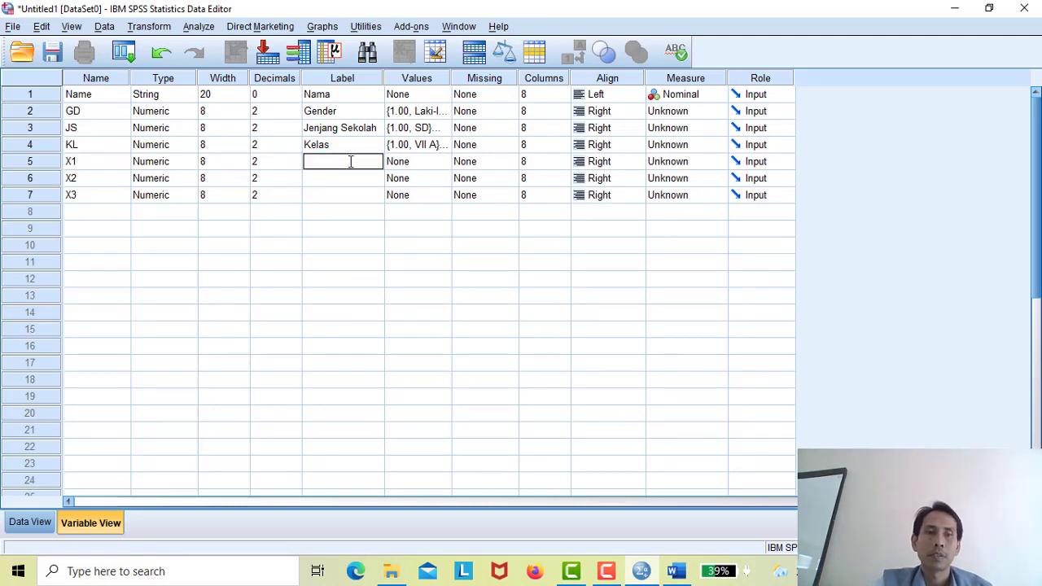
key(ctrl+v)
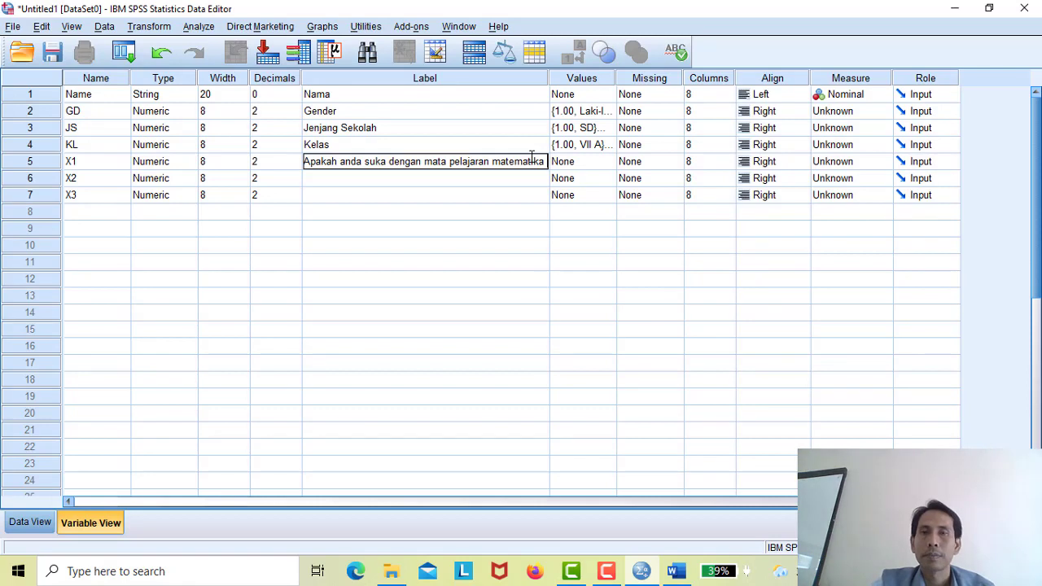
text(?)
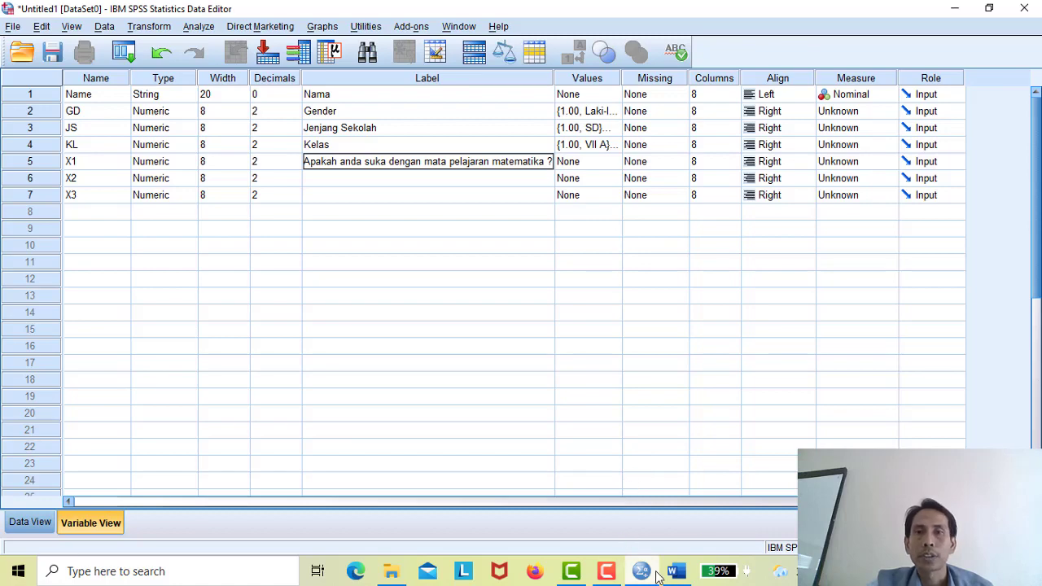
- Confirm X1's label, then select the X2 question from Apakah to matematika in Word
mouse_move(652, 572)
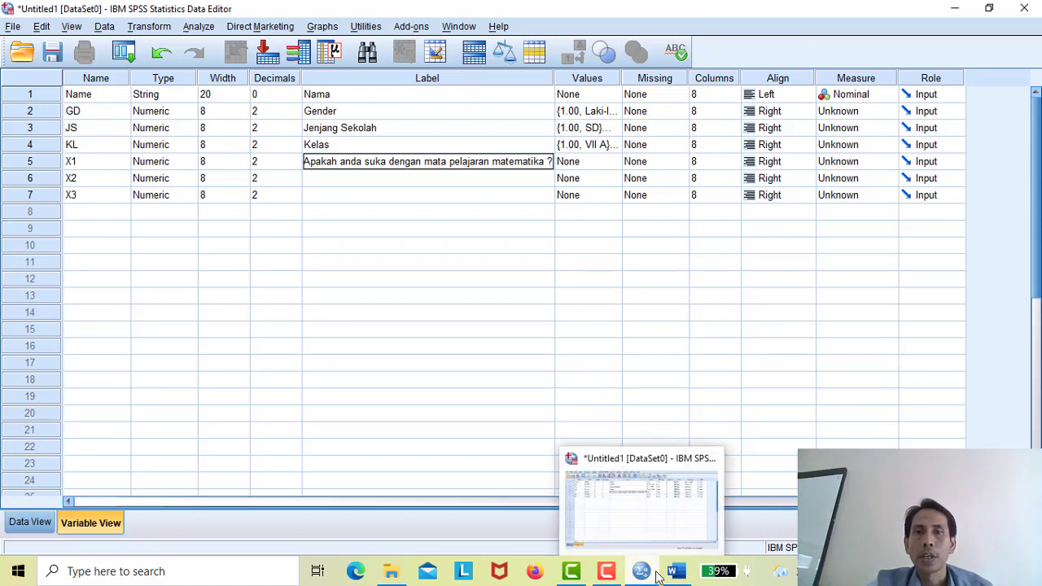
click(668, 523)
click(672, 572)
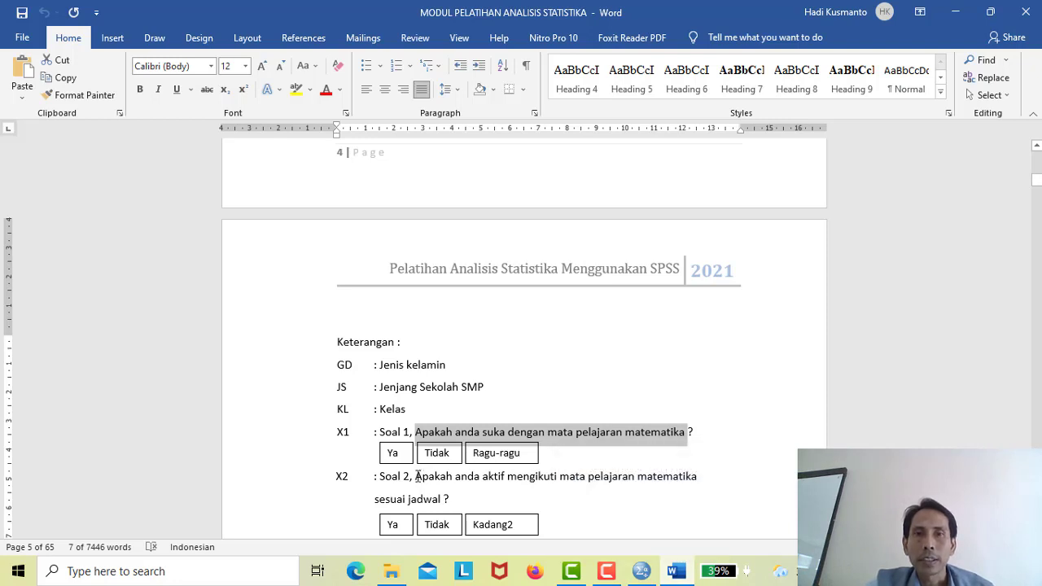
drag(417, 476, 533, 477)
drag(457, 484, 422, 486)
click(450, 499)
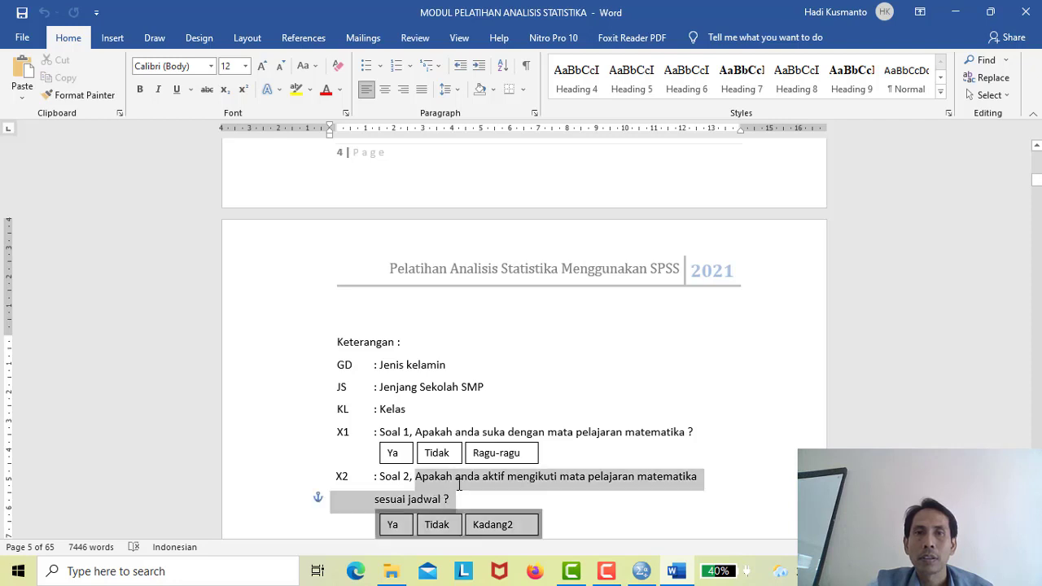
click(458, 484)
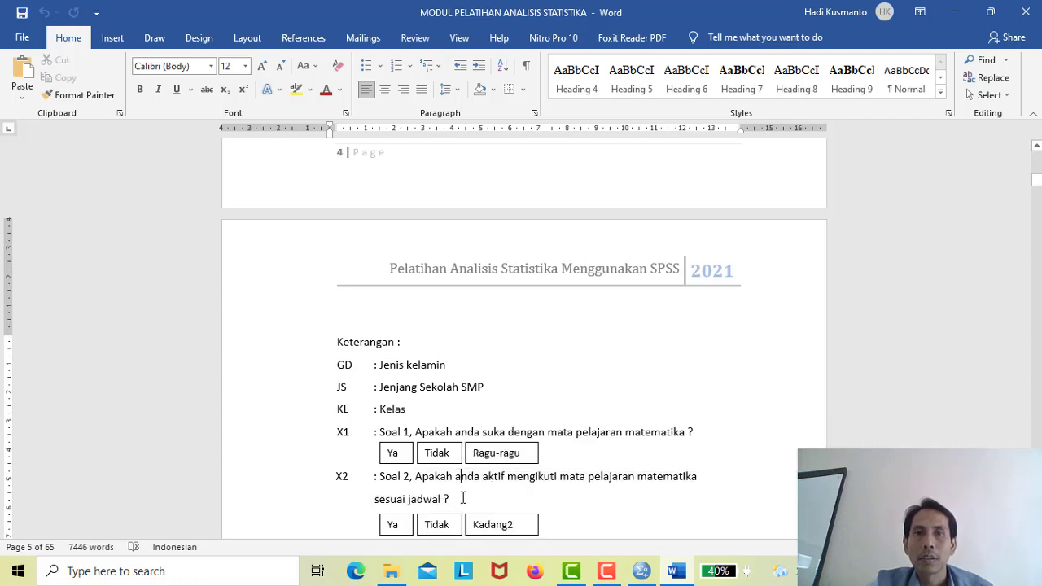
key(Return)
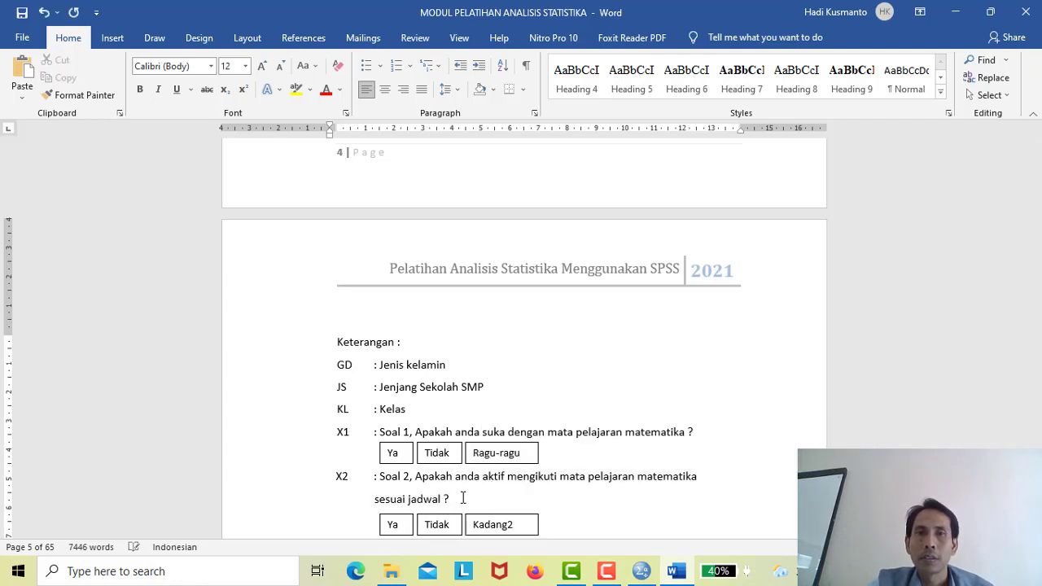
key(Return)
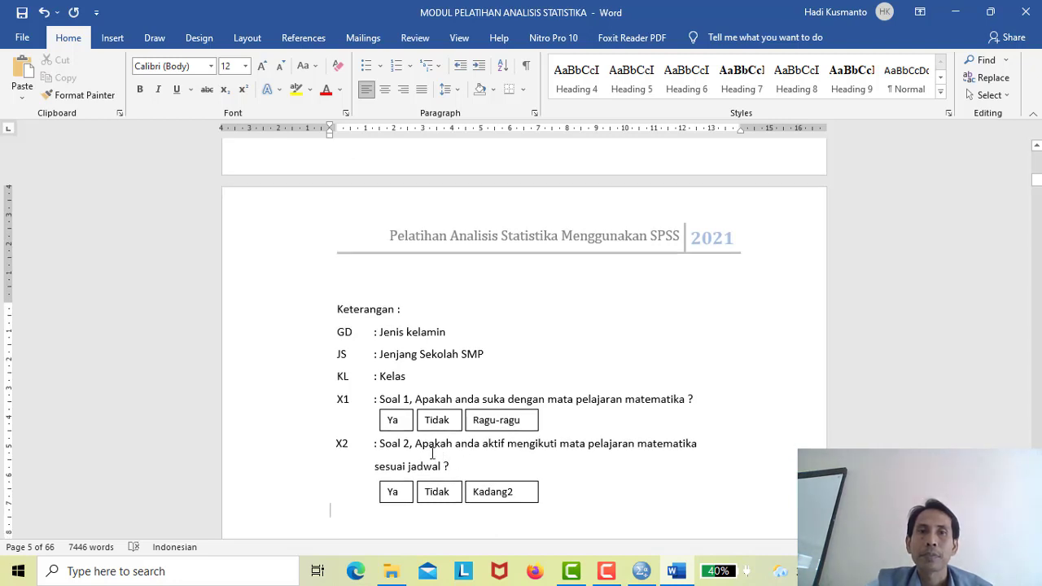
drag(415, 444, 691, 444)
key(ctrl+c)
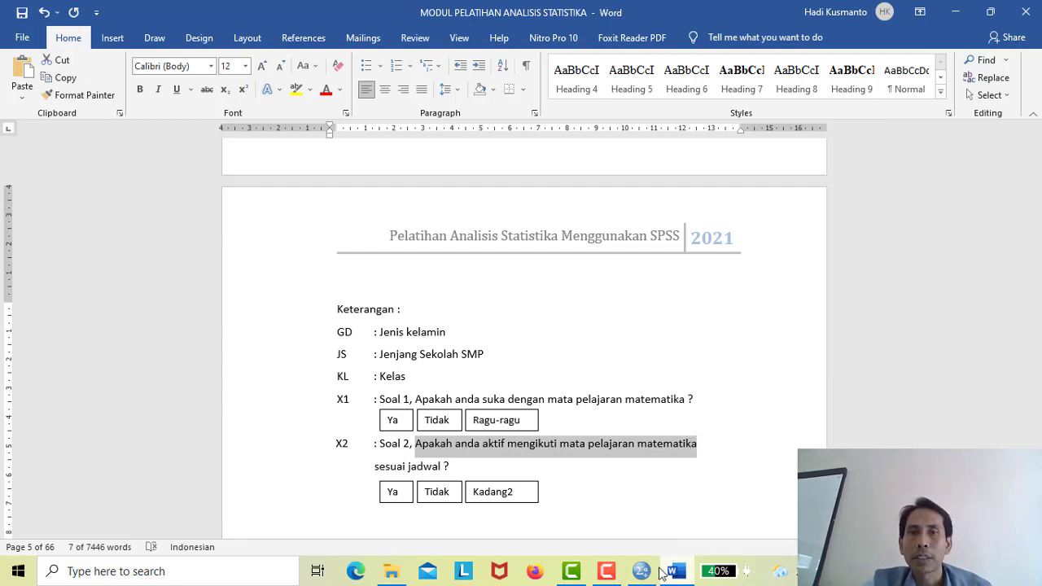
mouse_move(642, 575)
click(636, 537)
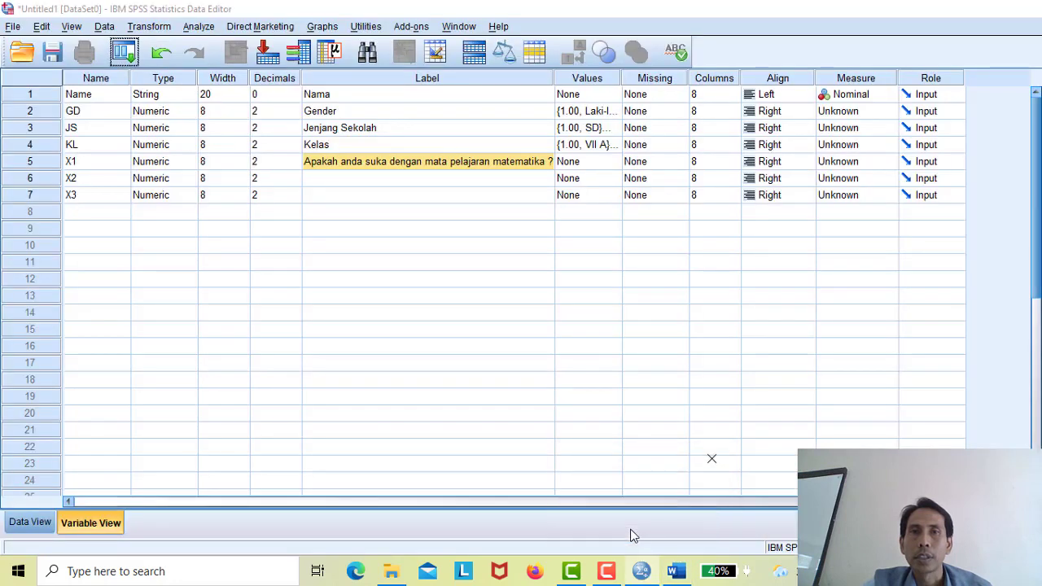
- Paste the X2 question into its Label cell, widen the Label column, and append 'sesuai jadwal'
click(420, 179)
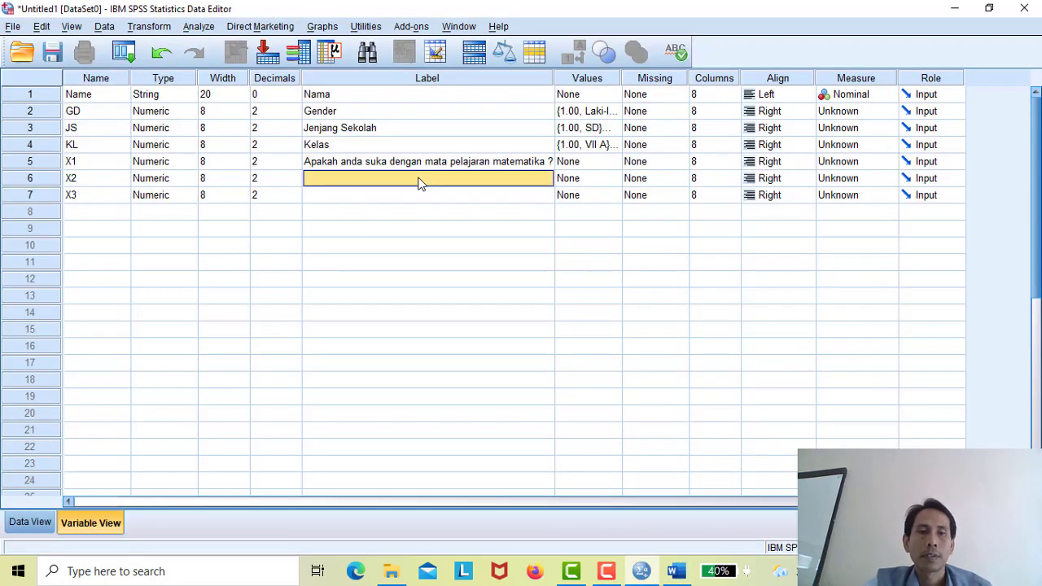
key(ctrl+v)
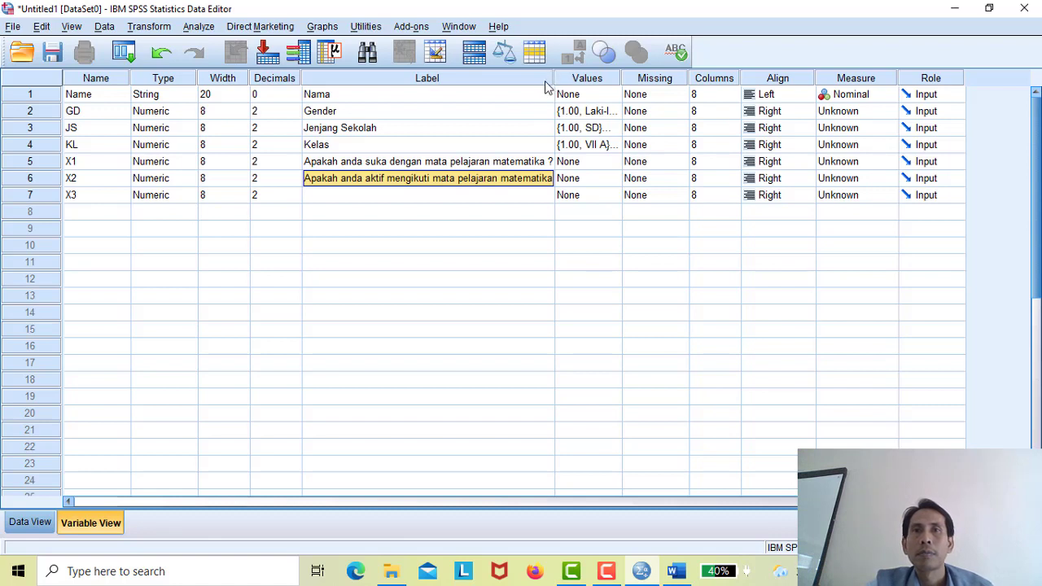
drag(553, 78, 664, 77)
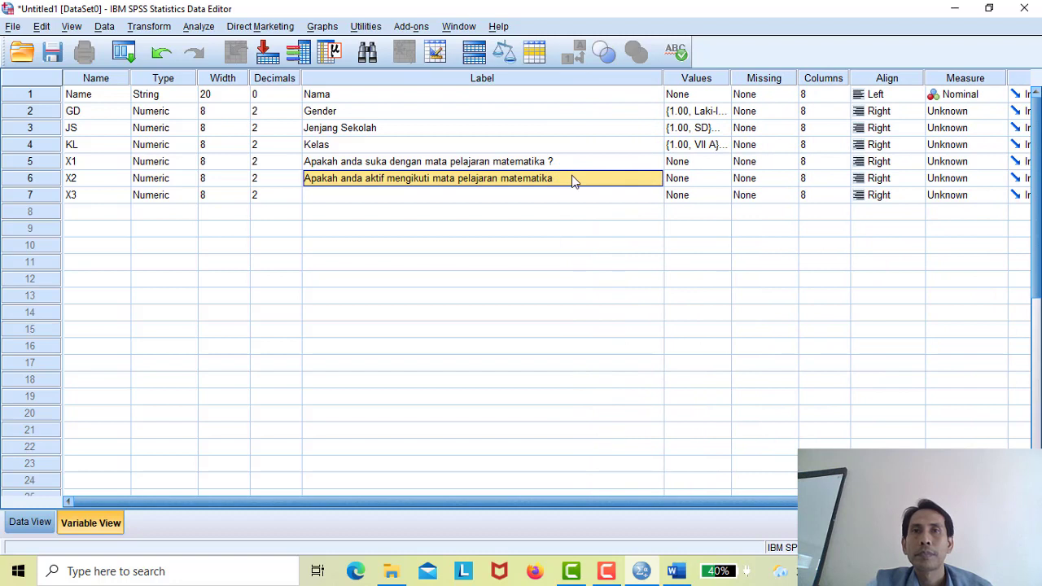
click(572, 178)
text(sesuai)
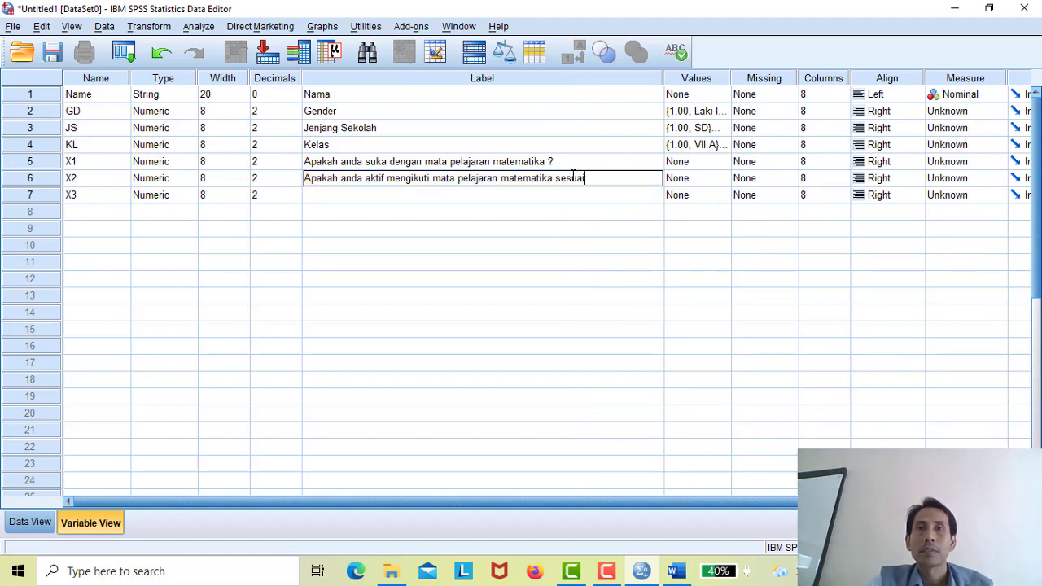
text( jadwal ?)
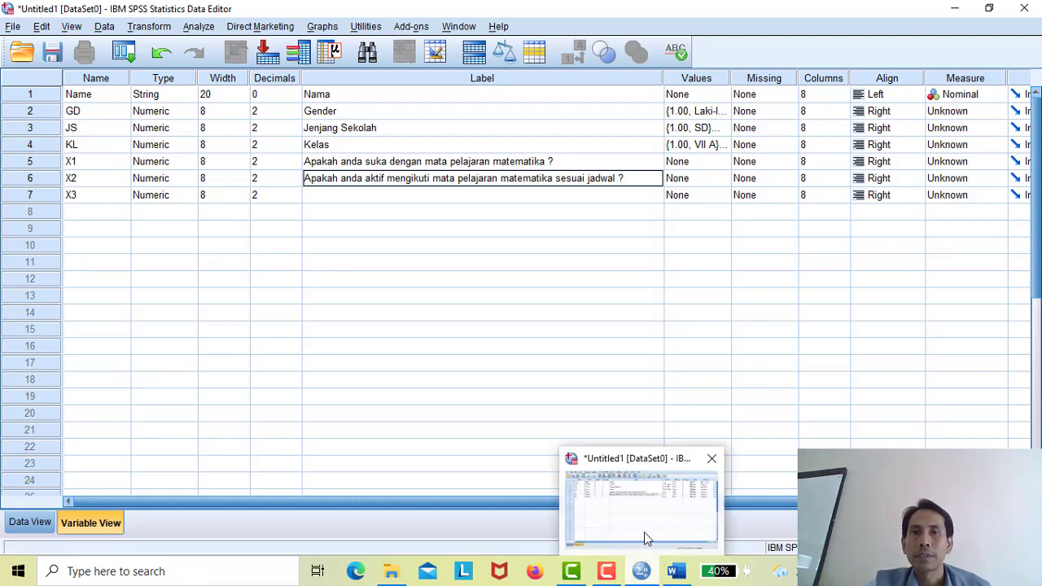
- Scroll Word to the X3 question 'Apakah anda malas belajar matematika ?', then return to SPSS
mouse_move(676, 568)
mouse_move(680, 549)
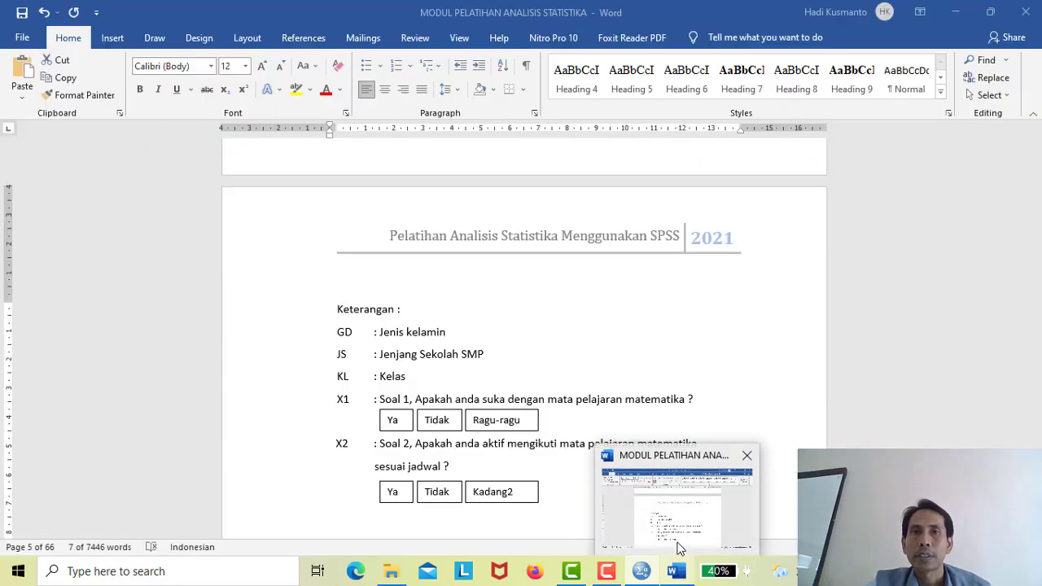
click(680, 550)
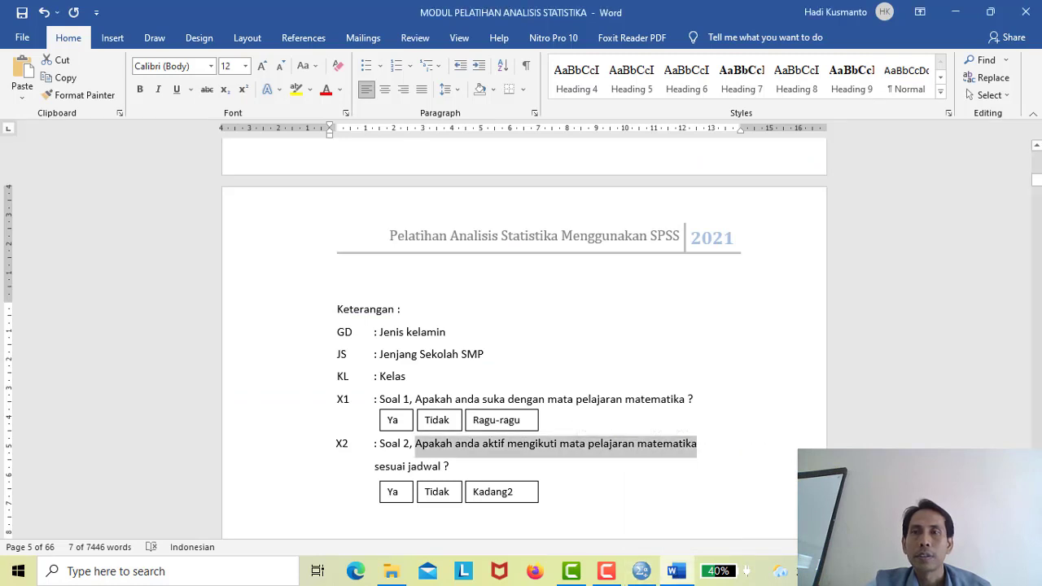
scroll(522, 342, down, 8)
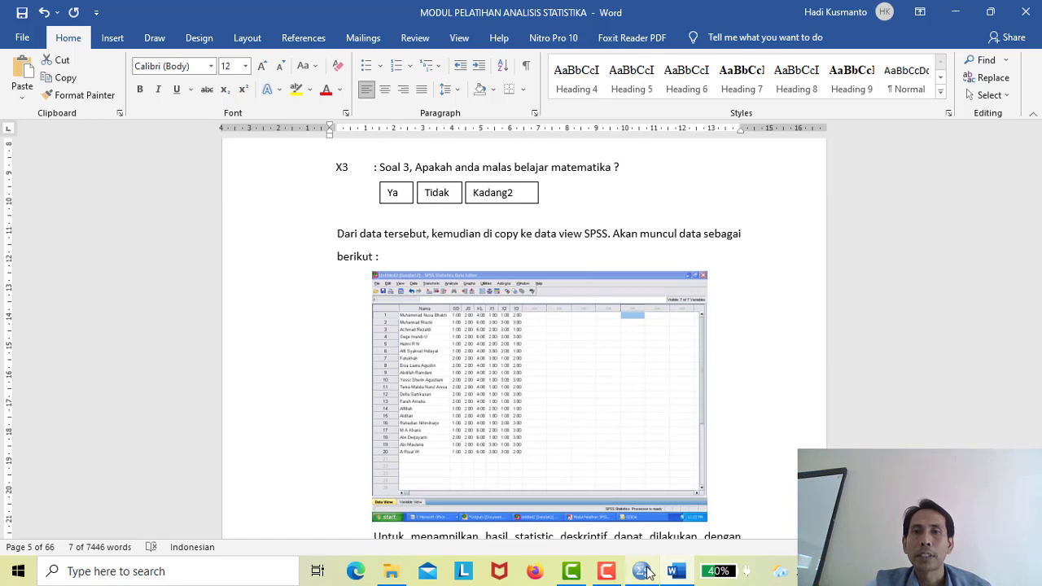
mouse_move(642, 571)
click(632, 528)
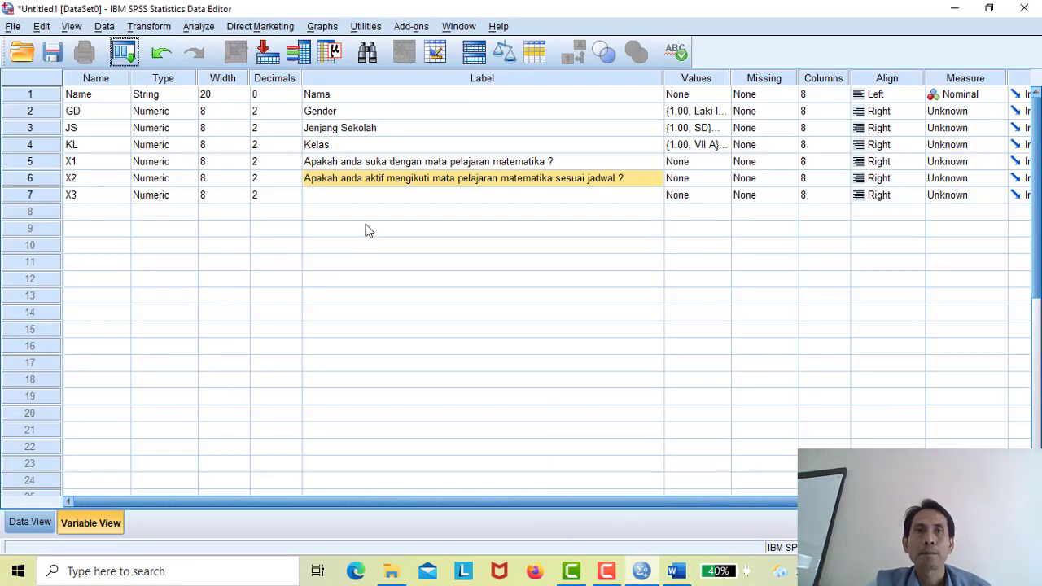
- Start typing X3's label 'Apakan anda malas belajar matematika?' in its Label cell
click(361, 196)
text(A)
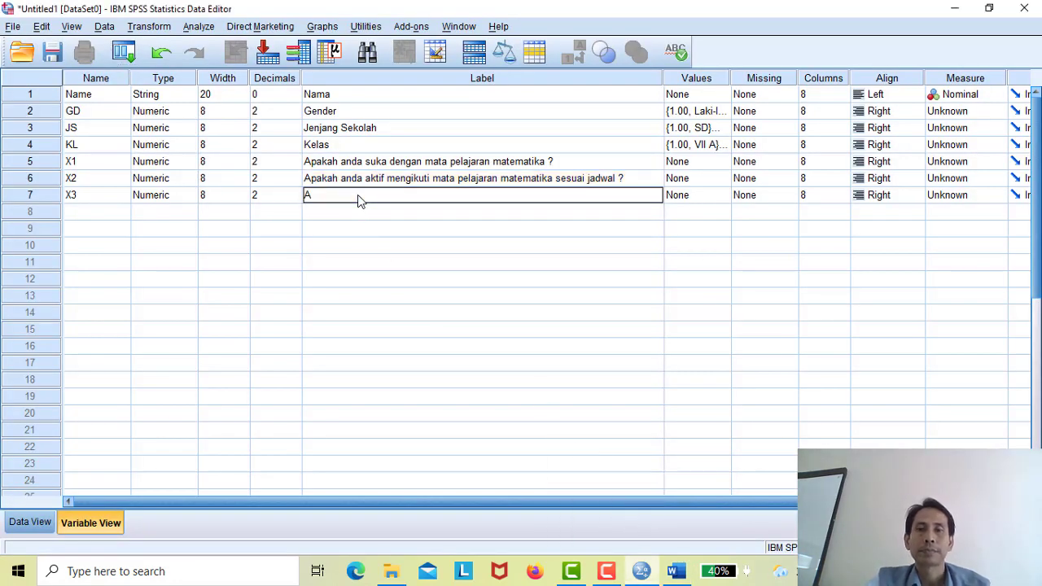
text(pakan anda malas)
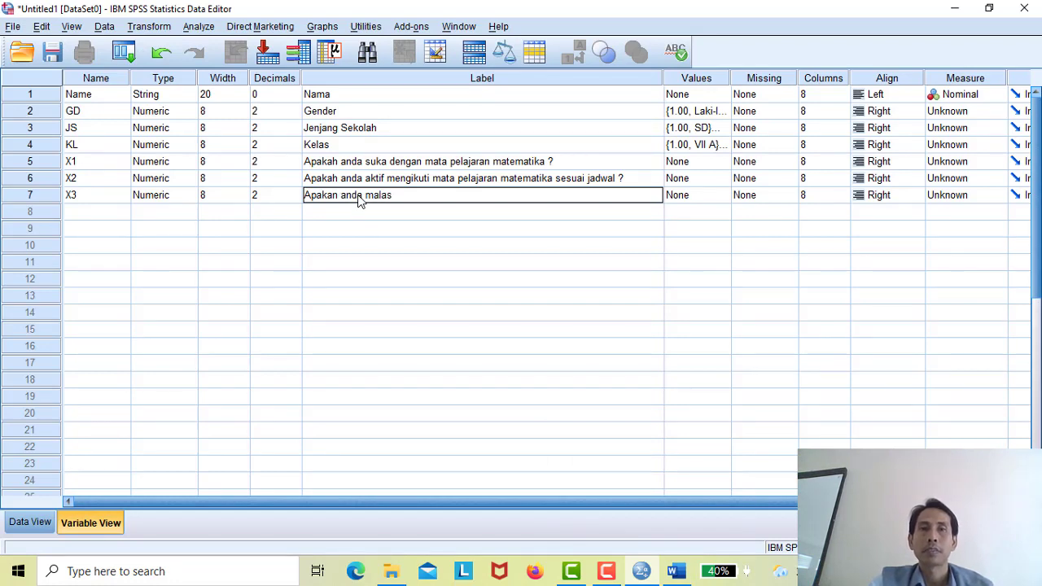
text( belajar matematika?)
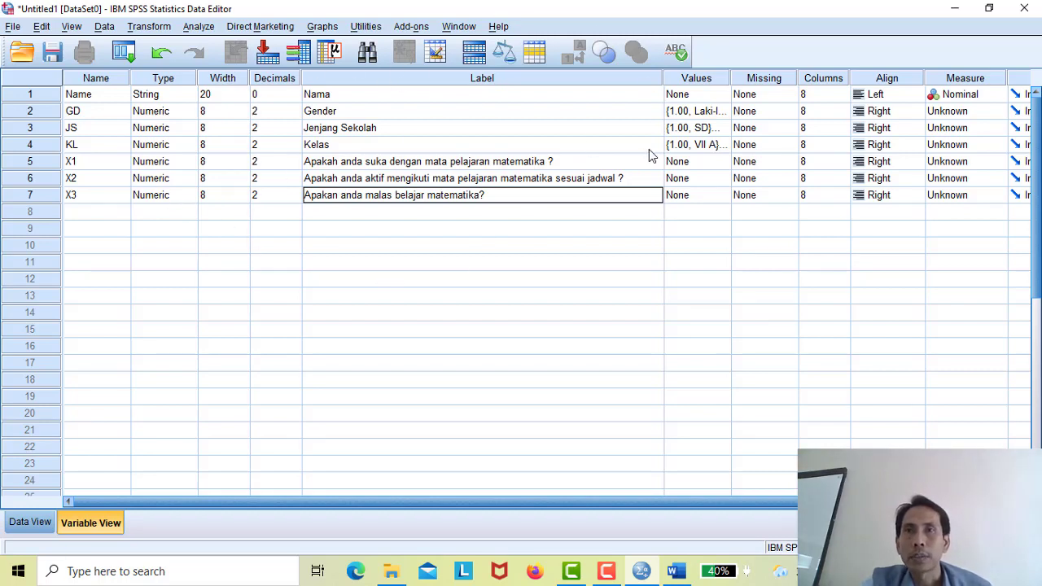
- Add value labels 1 = Ya, 2 = Tidak and 3 = Ragu-ragu to X1
click(723, 161)
click(723, 161)
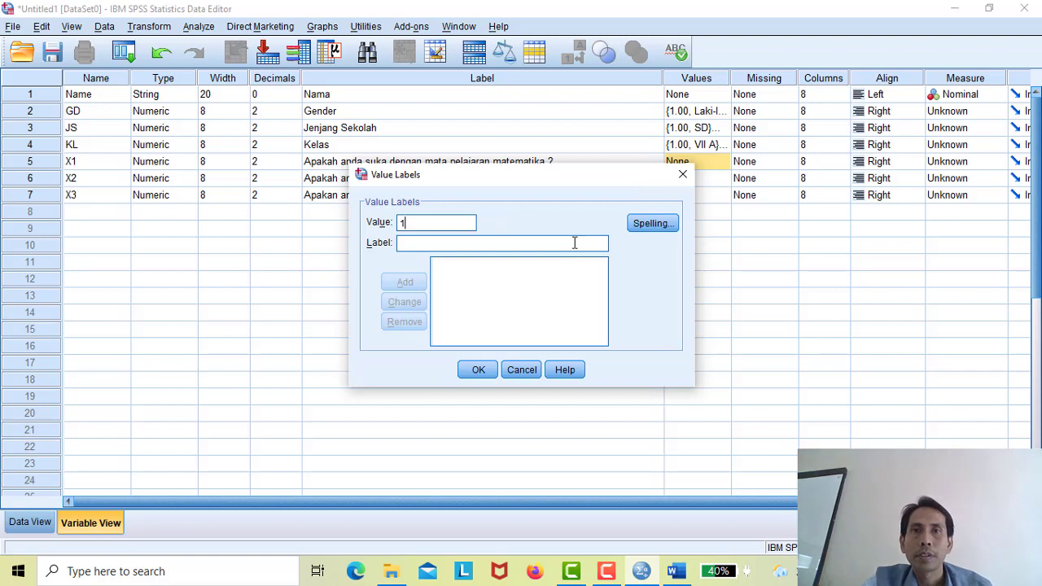
text(Ya)
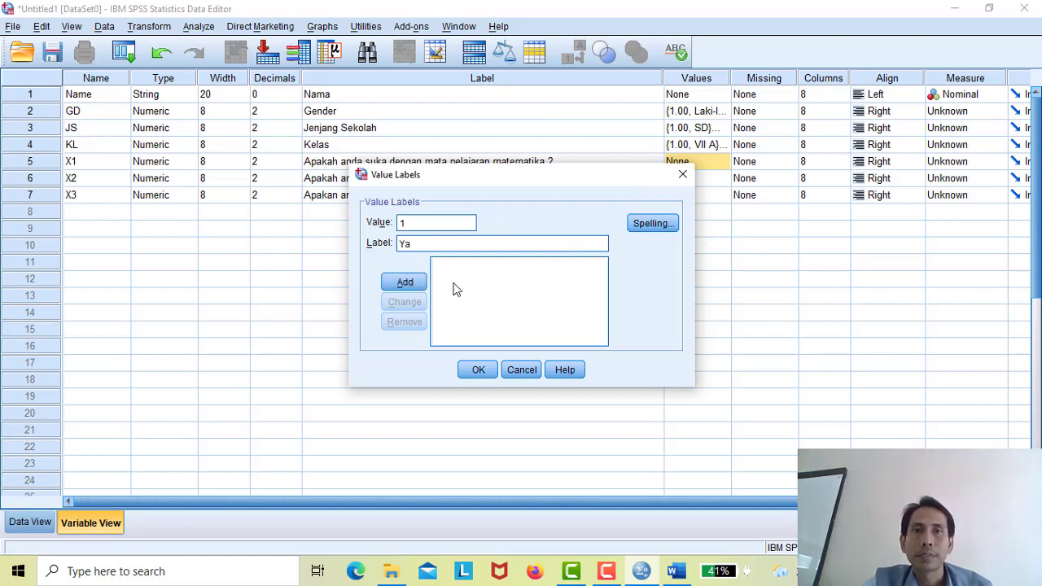
click(404, 283)
text(2)
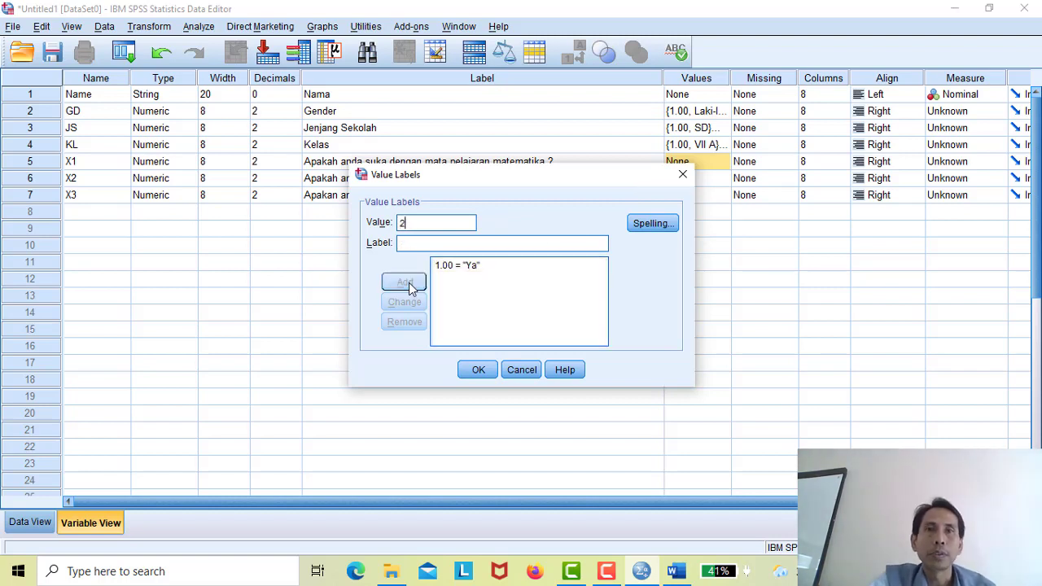
click(438, 246)
text(Tidak)
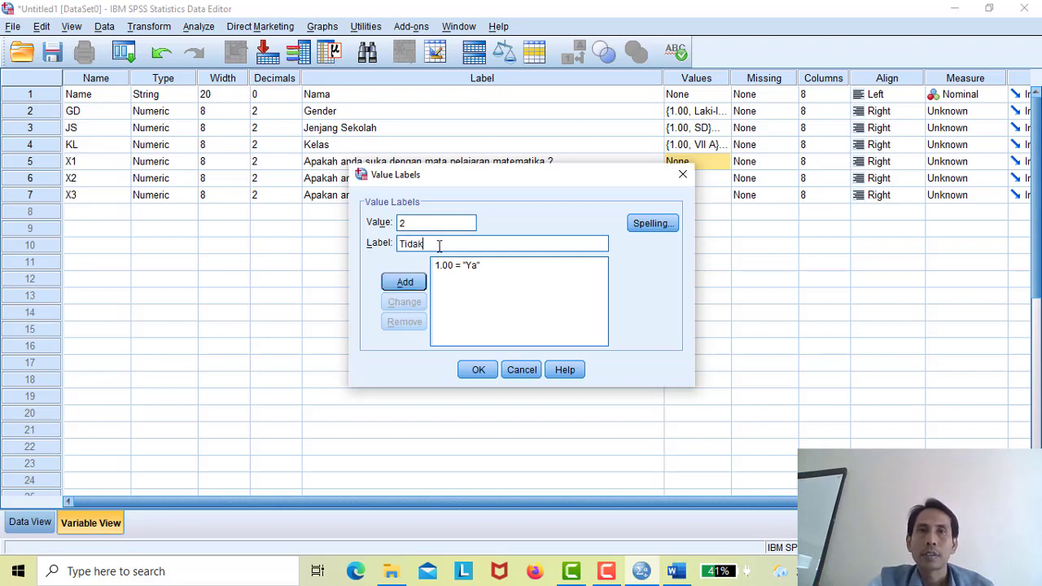
click(403, 285)
text(3)
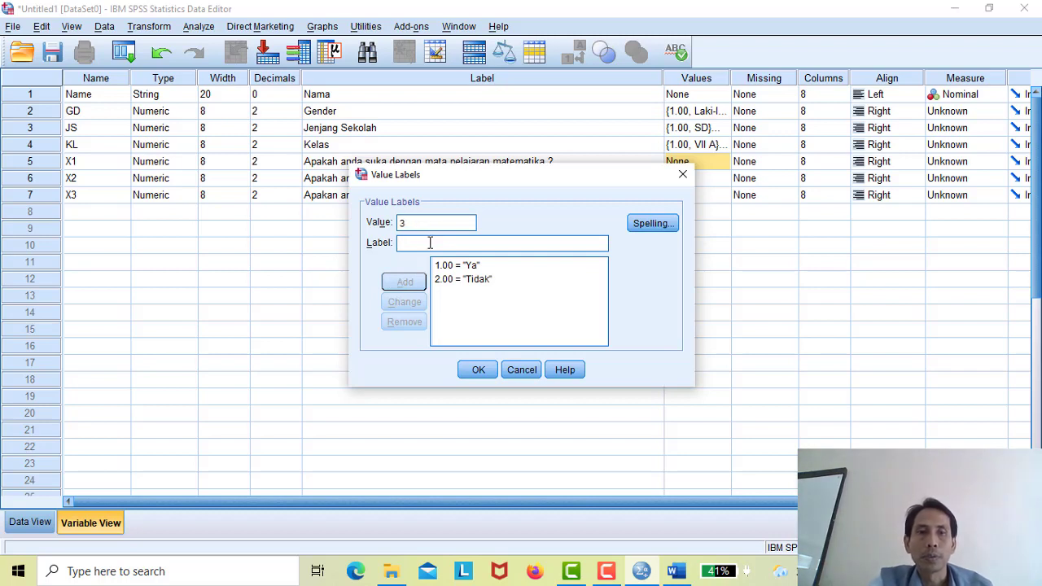
text(Ragu-ragu)
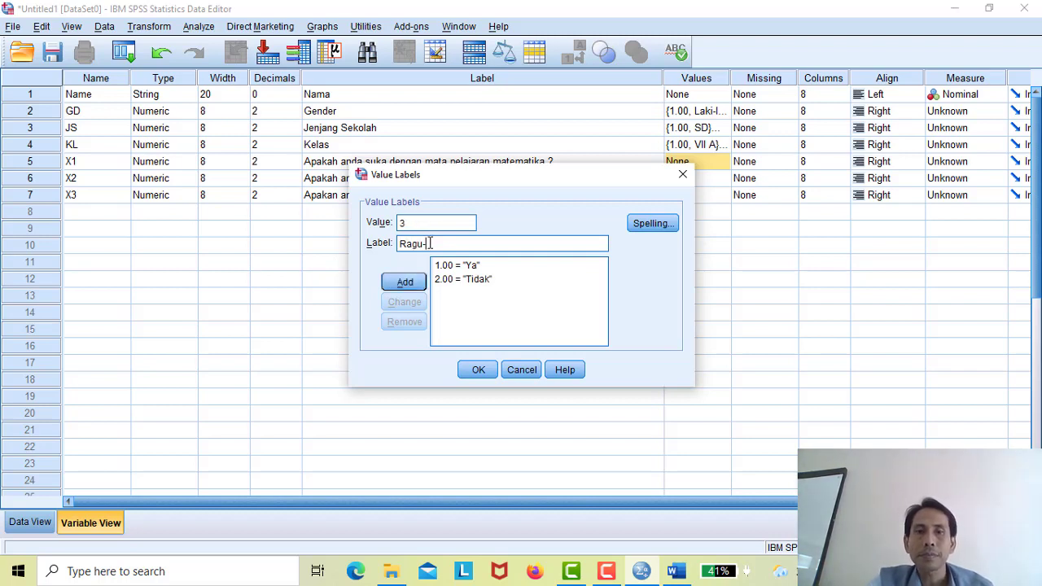
click(412, 281)
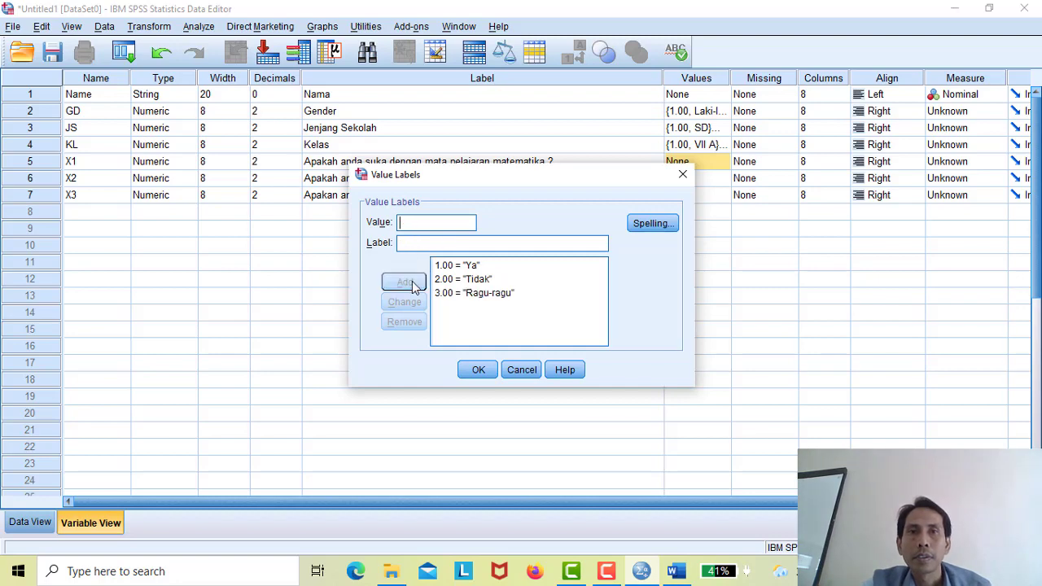
click(476, 371)
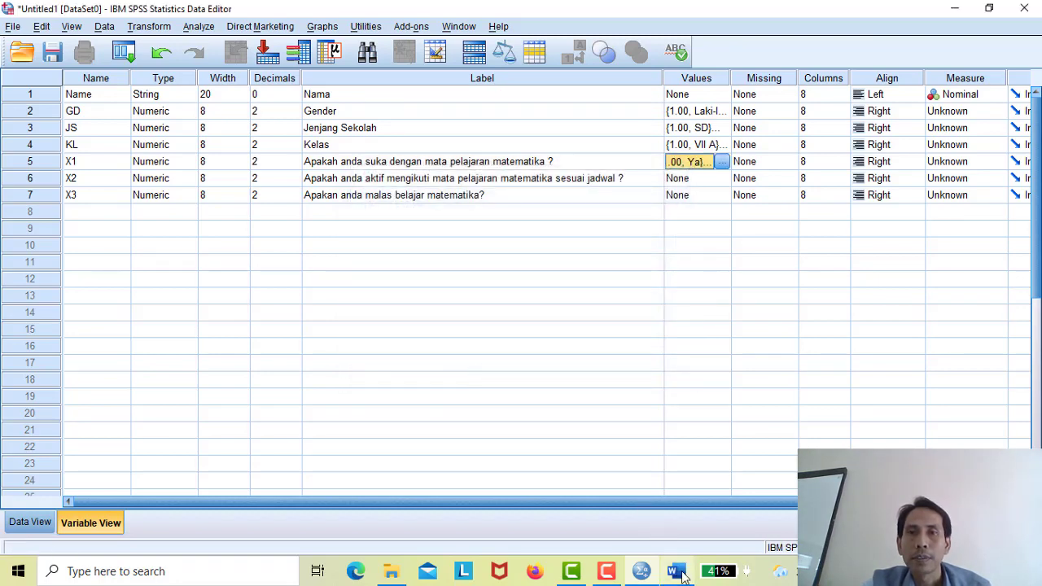
- Check X2's answer options (Ya, Tidak, Kadang2) in the Word module, then return to SPSS
click(681, 573)
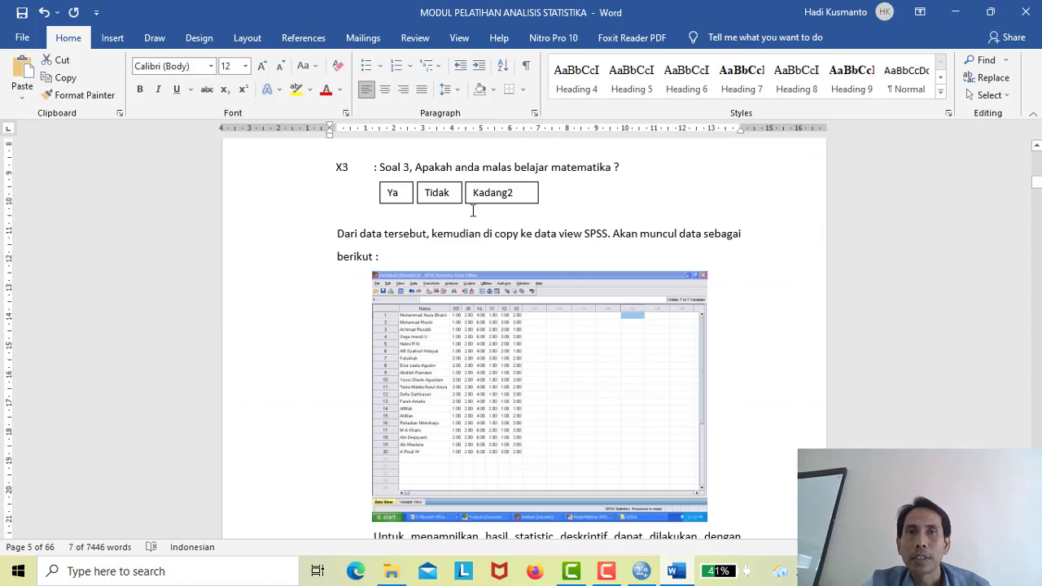
scroll(1039, 174, up, 8)
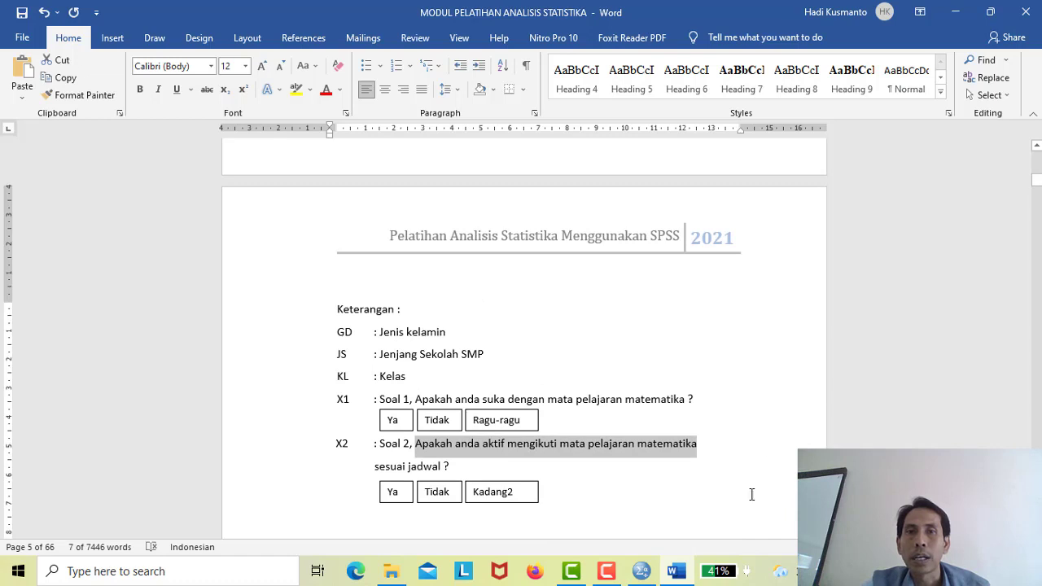
mouse_move(641, 577)
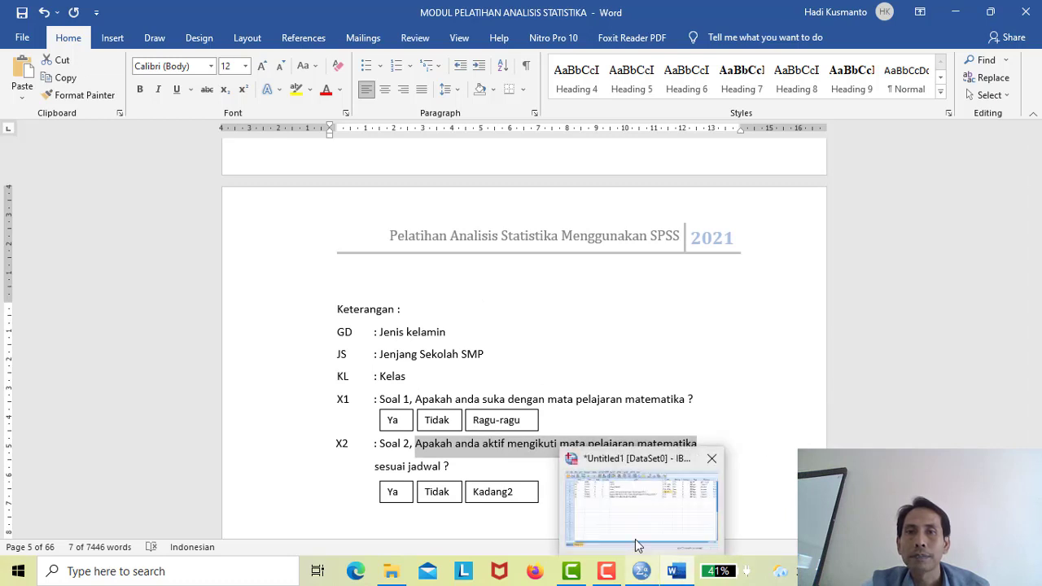
click(636, 541)
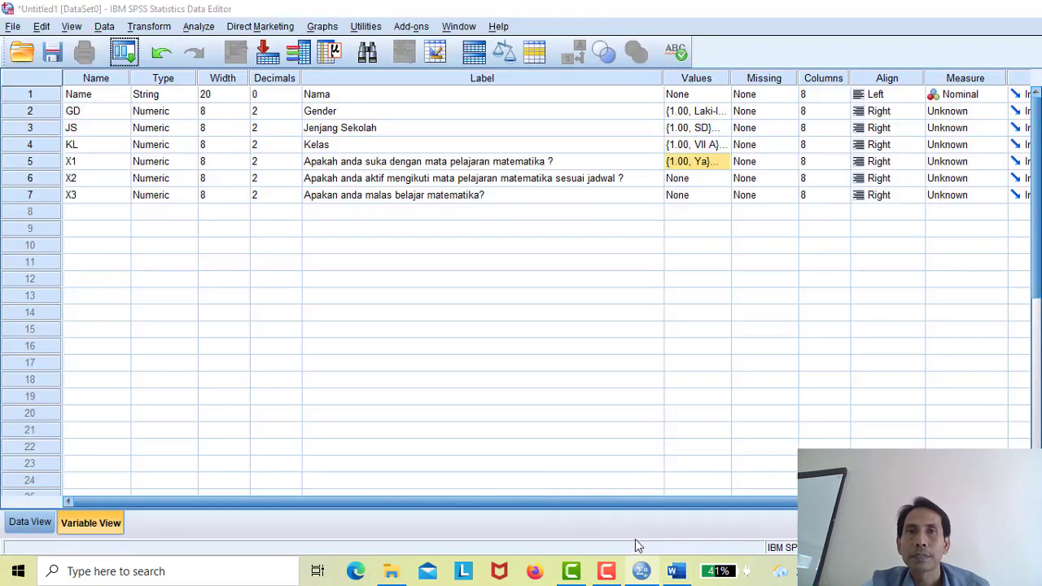
- Give X2 the value labels 1 = Ya, 2 = Tidak and 3 = Kadang-kadang
click(724, 179)
click(724, 178)
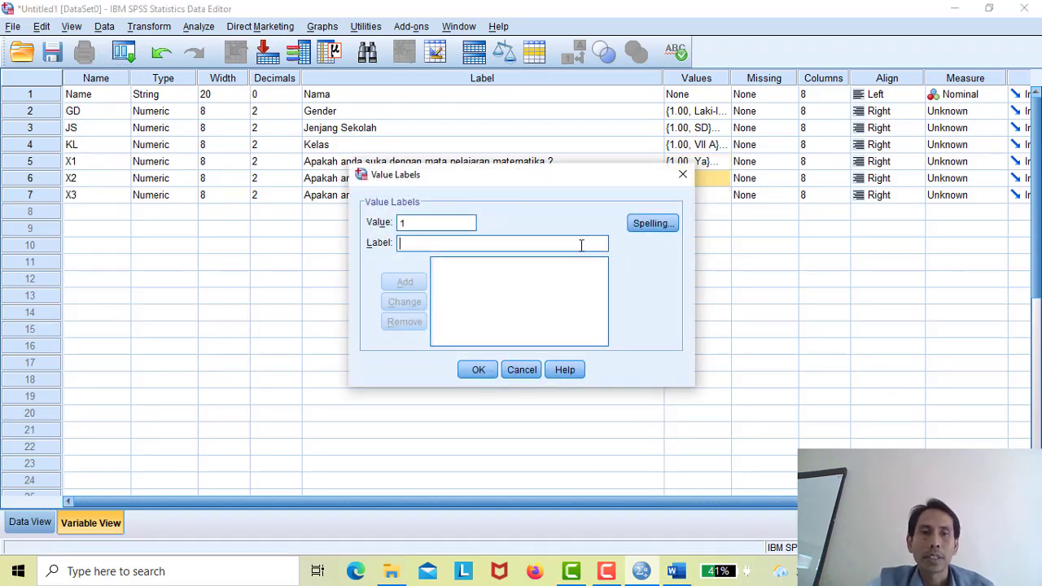
text(Ya)
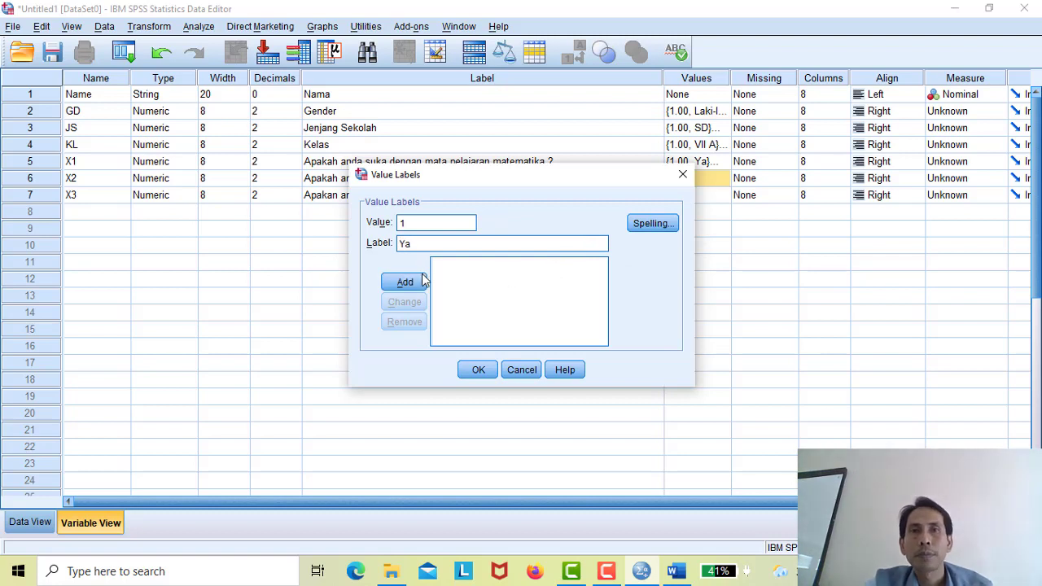
click(407, 291)
text(2)
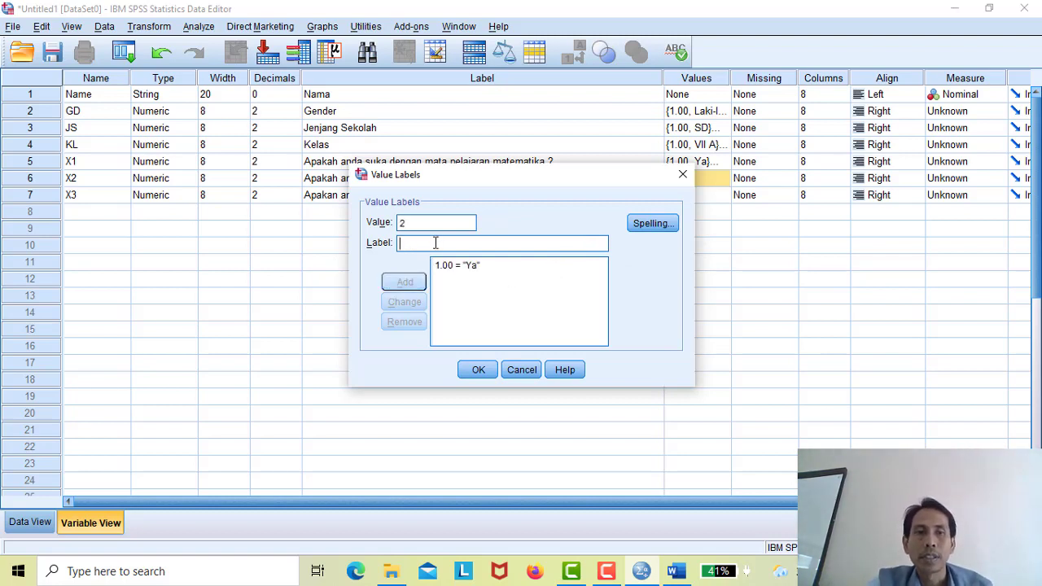
text(Tidak)
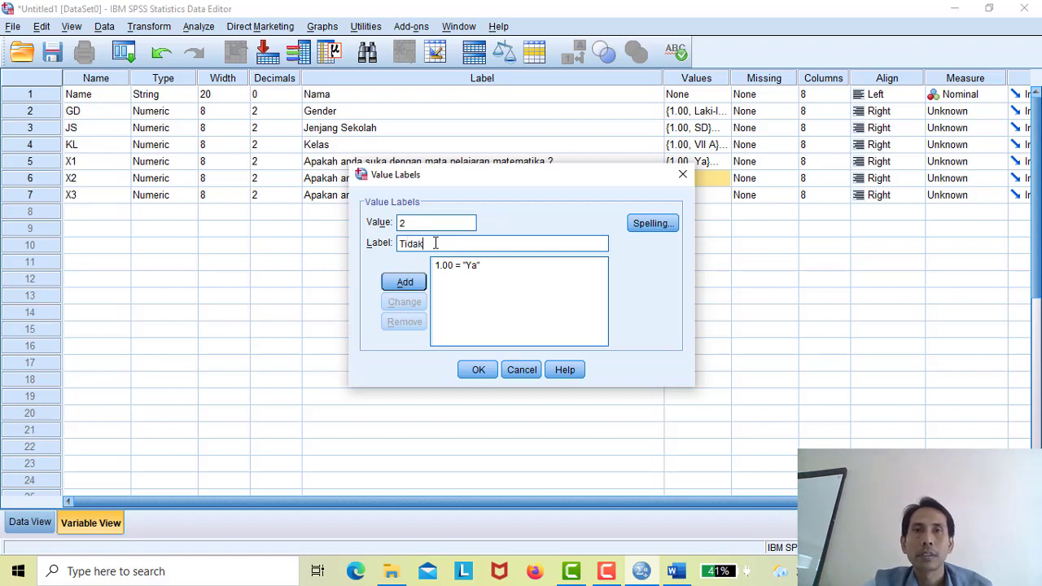
click(399, 280)
text(3)
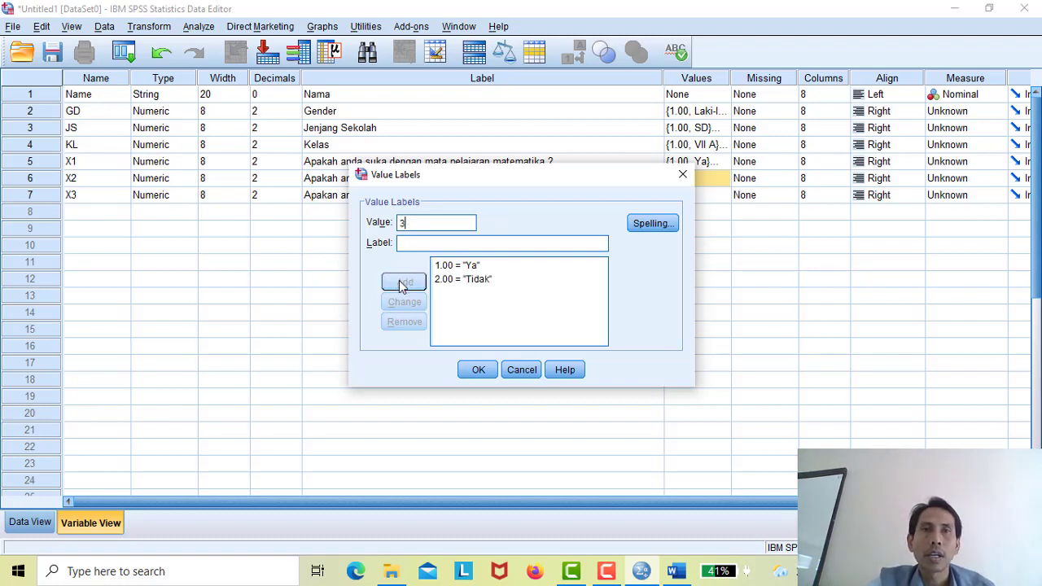
text(Ka)
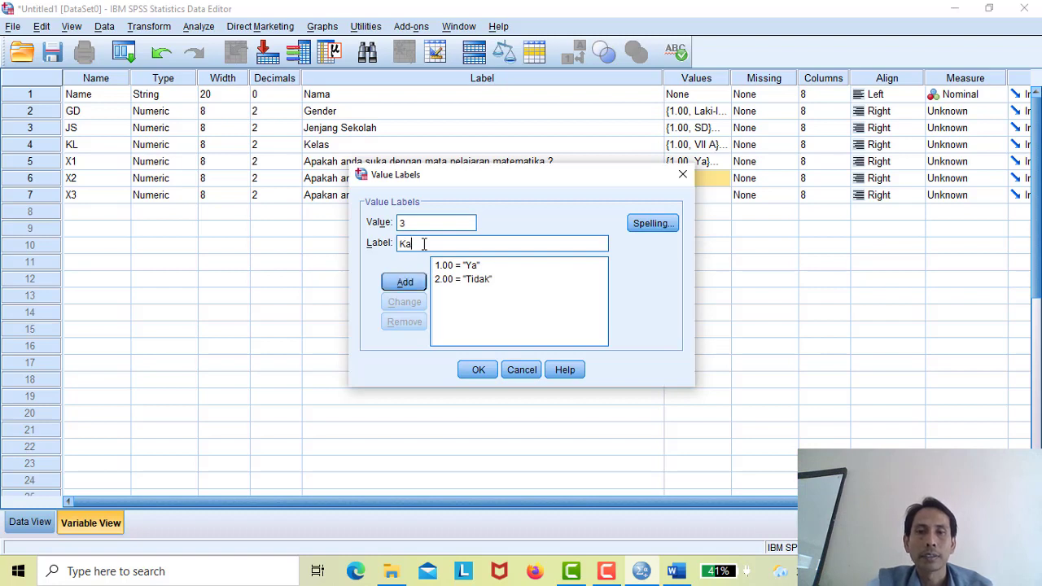
text(dang)
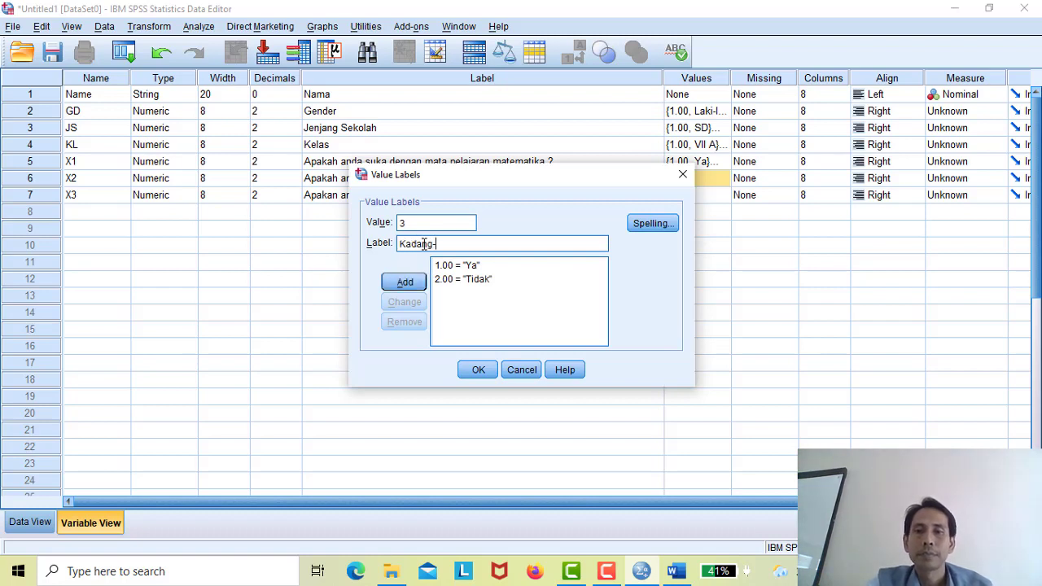
text(-kadang)
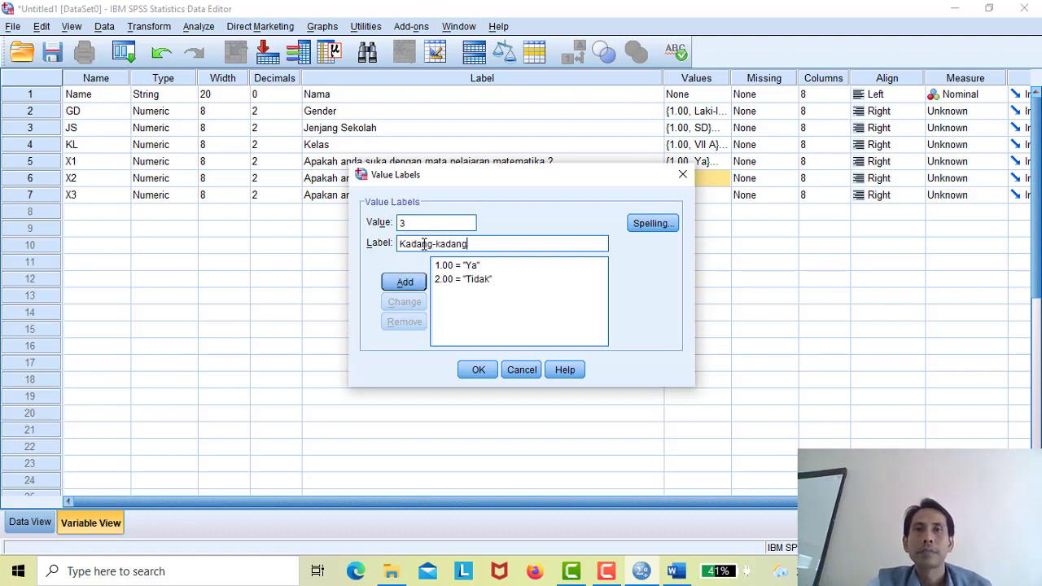
click(406, 290)
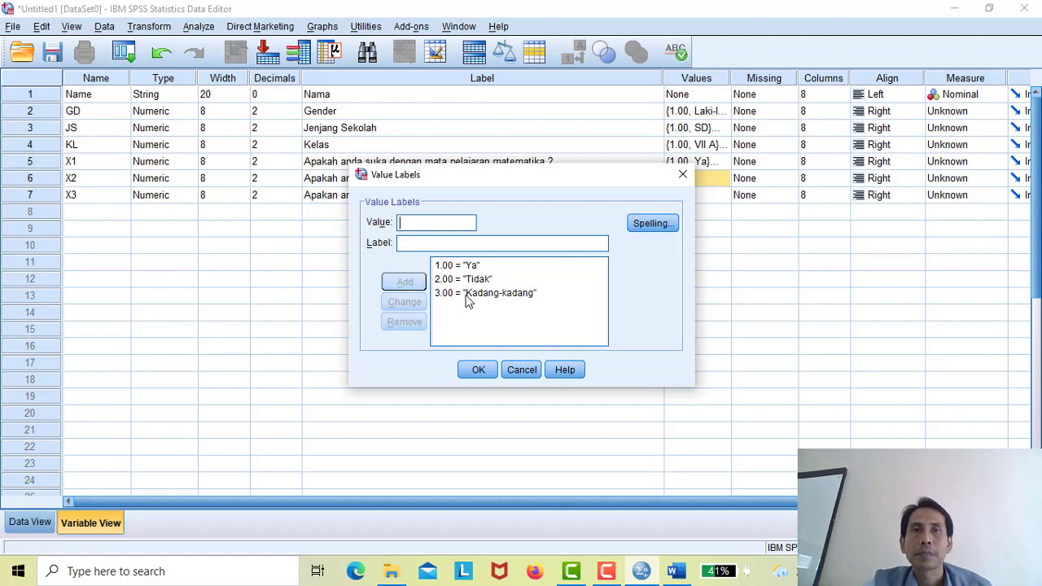
click(478, 372)
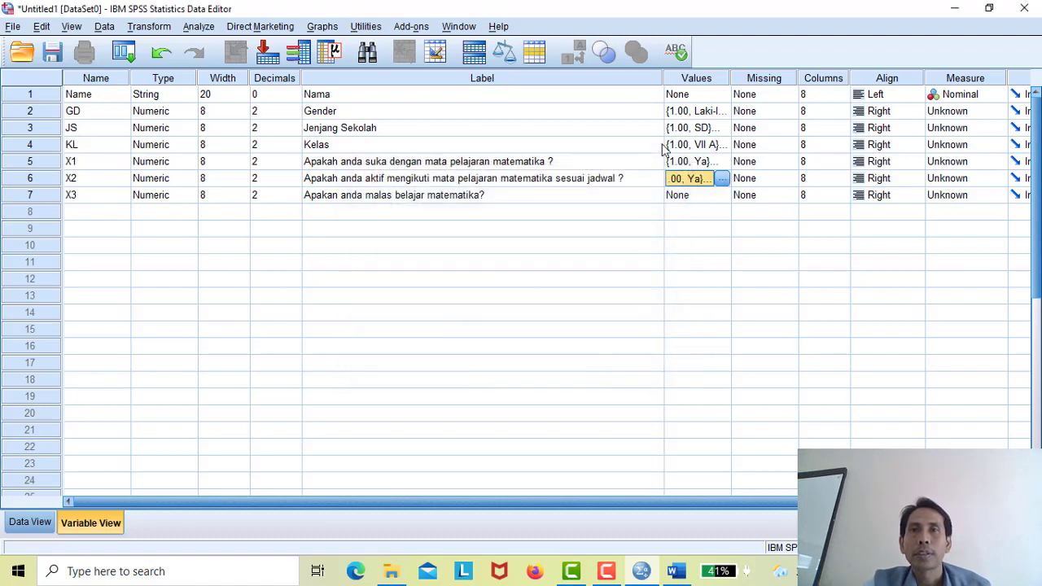
- Copy X2's value labels onto X3, then switch to the Data View grid
right_click(688, 182)
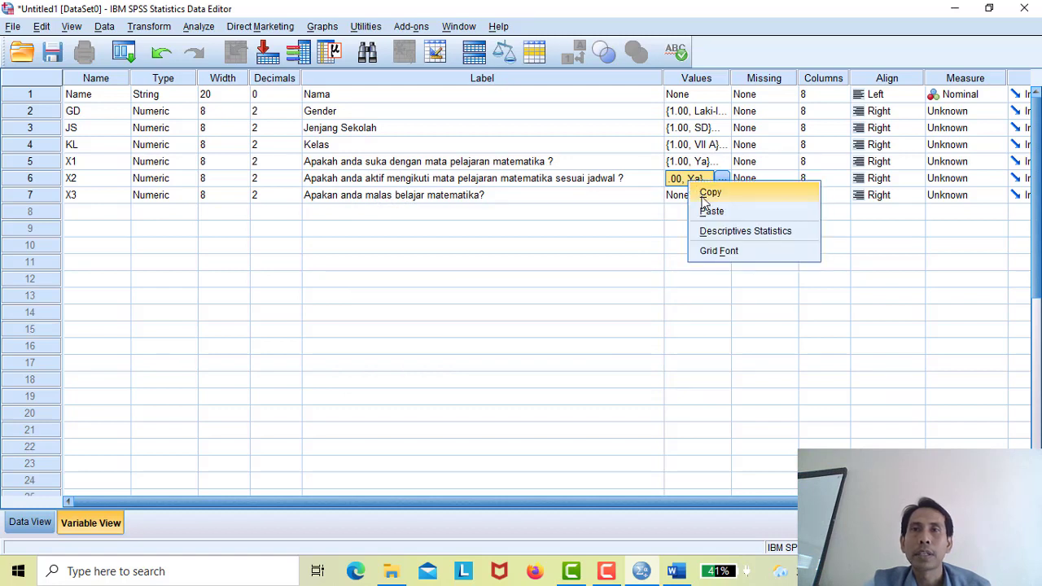
click(705, 196)
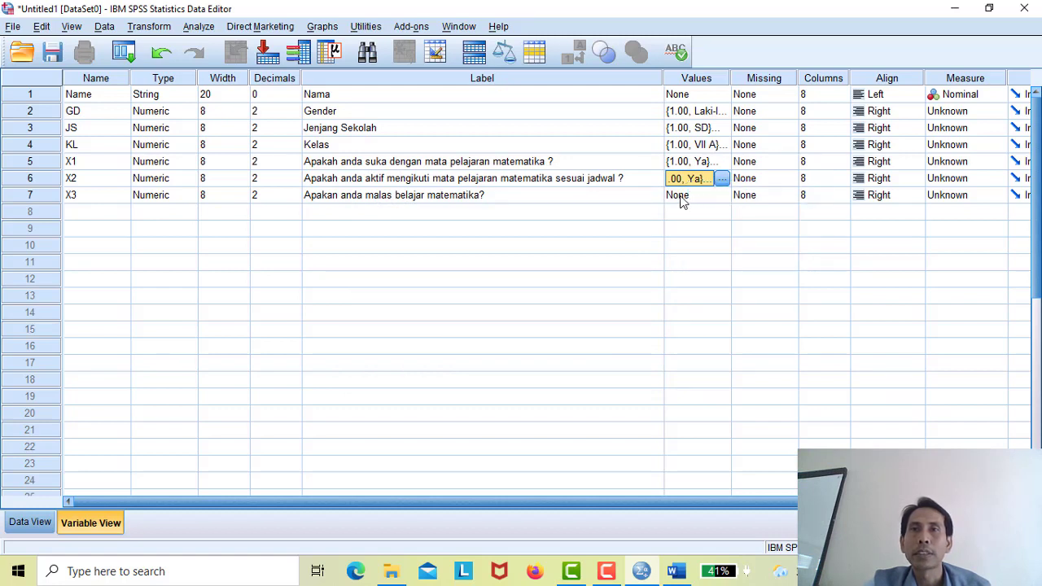
click(682, 200)
right_click(683, 200)
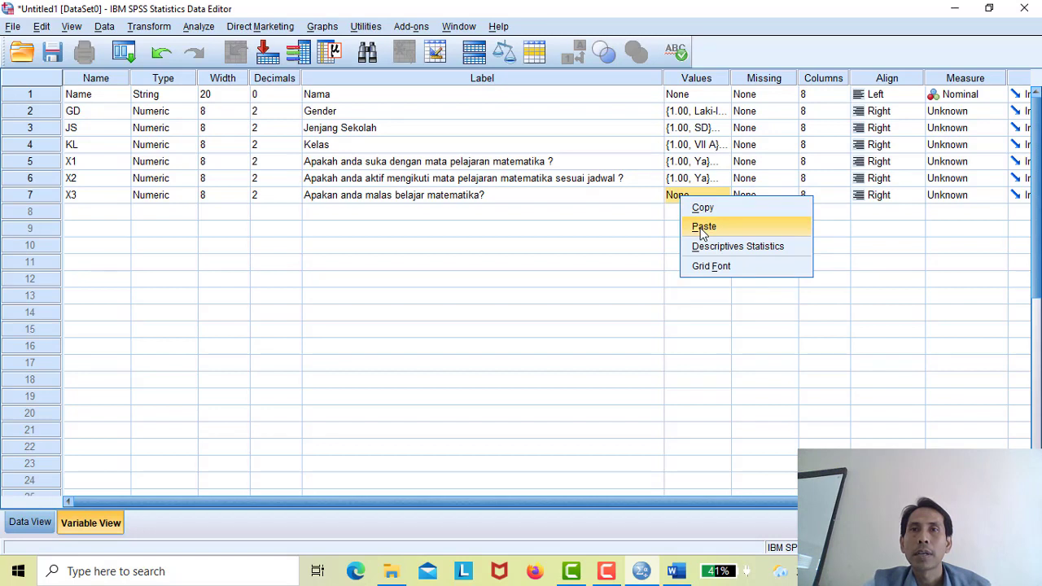
click(704, 227)
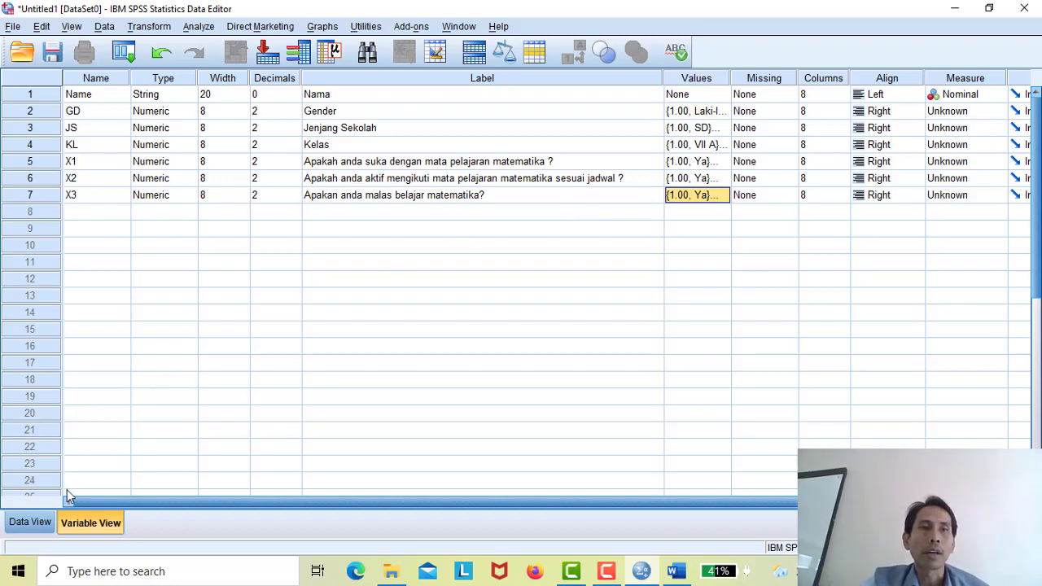
click(36, 526)
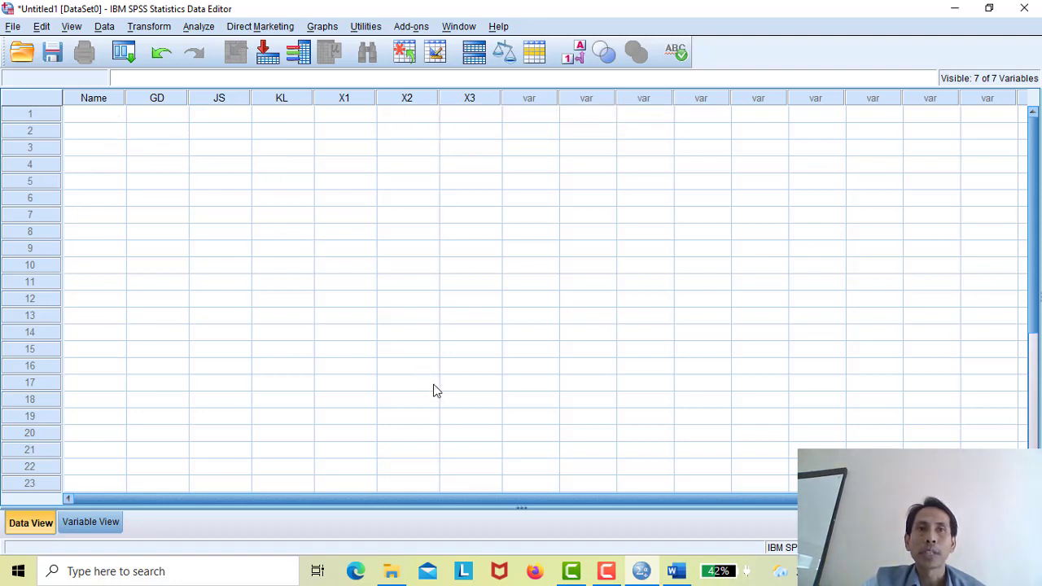
mouse_move(676, 574)
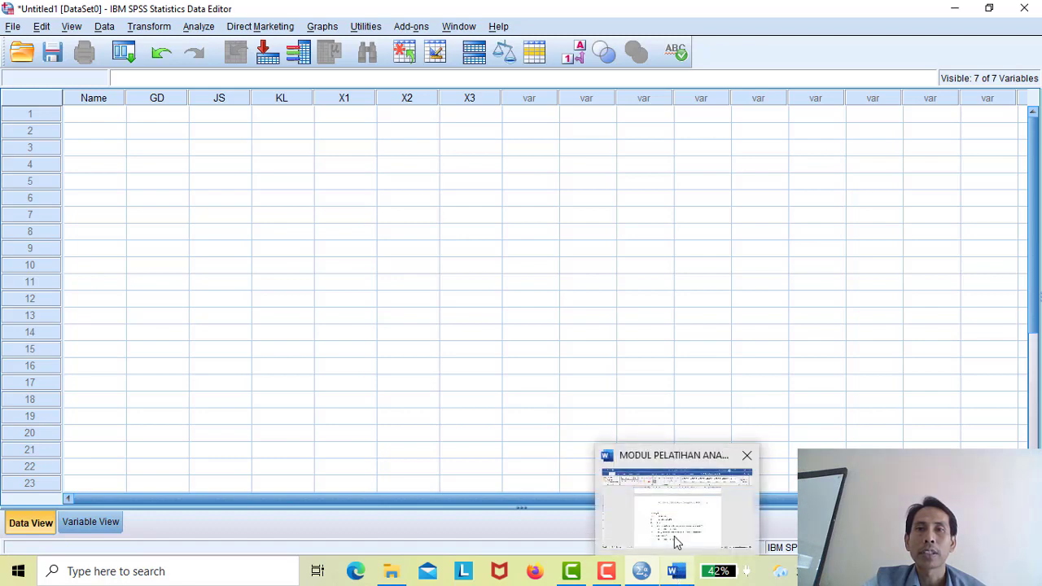
- Scroll to Tabel 1's data for the 20 students in Word, then return to SPSS
click(675, 540)
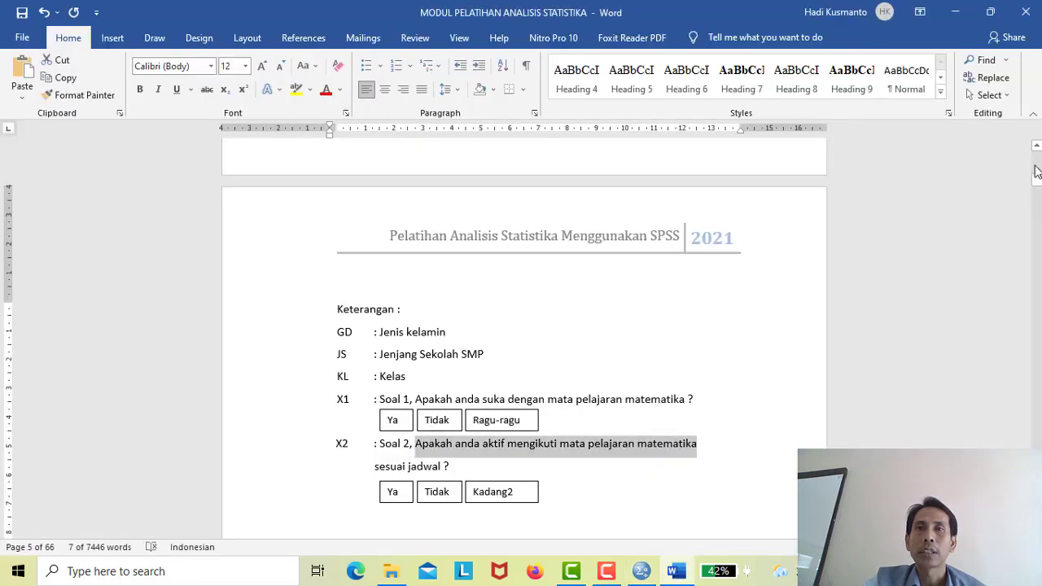
scroll(1038, 155, up, 5)
click(1037, 155)
click(1037, 155)
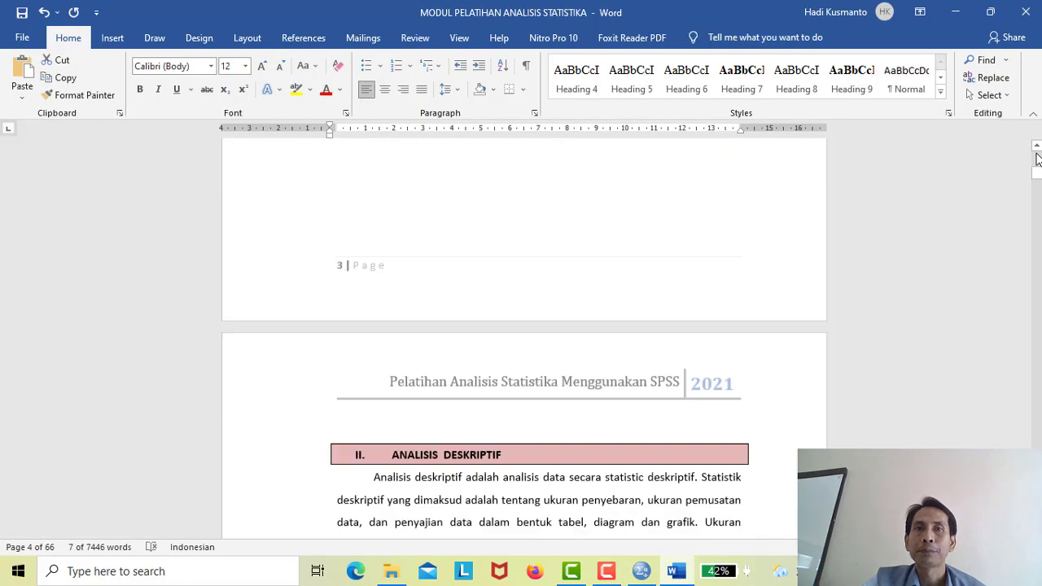
scroll(524, 326, down, 4)
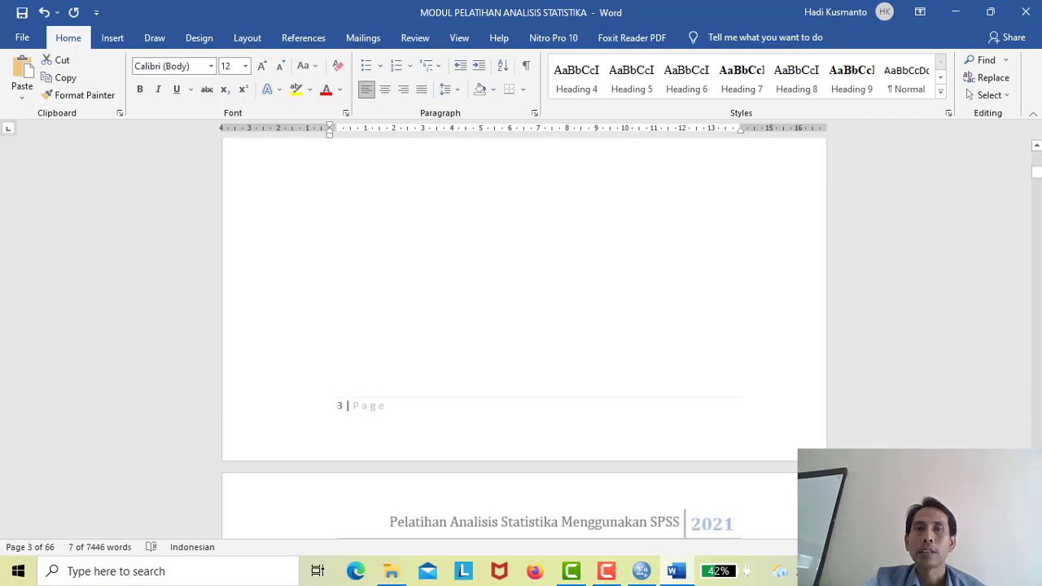
scroll(525, 338, down, 6)
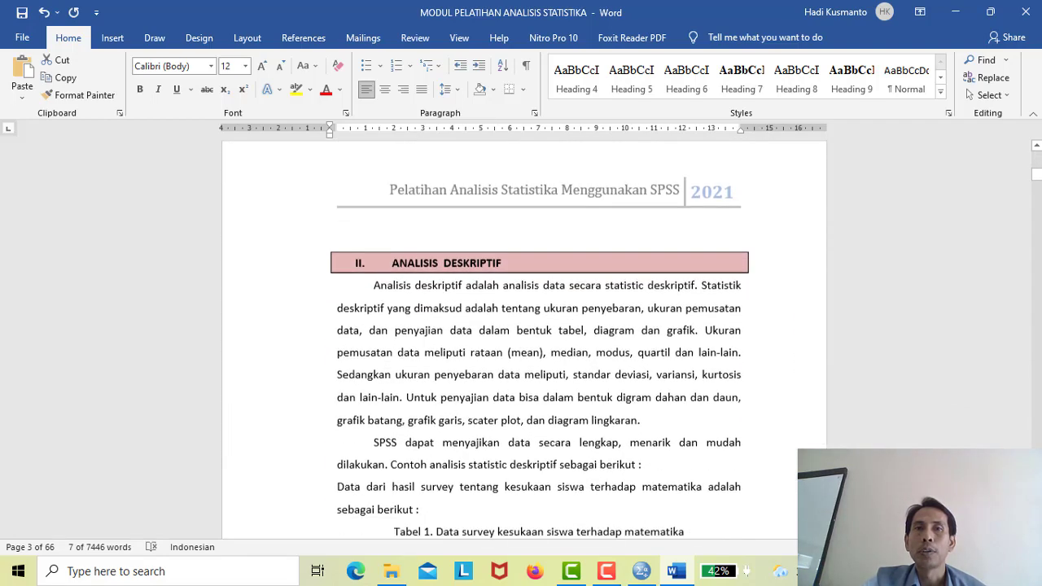
scroll(880, 428, down, 2)
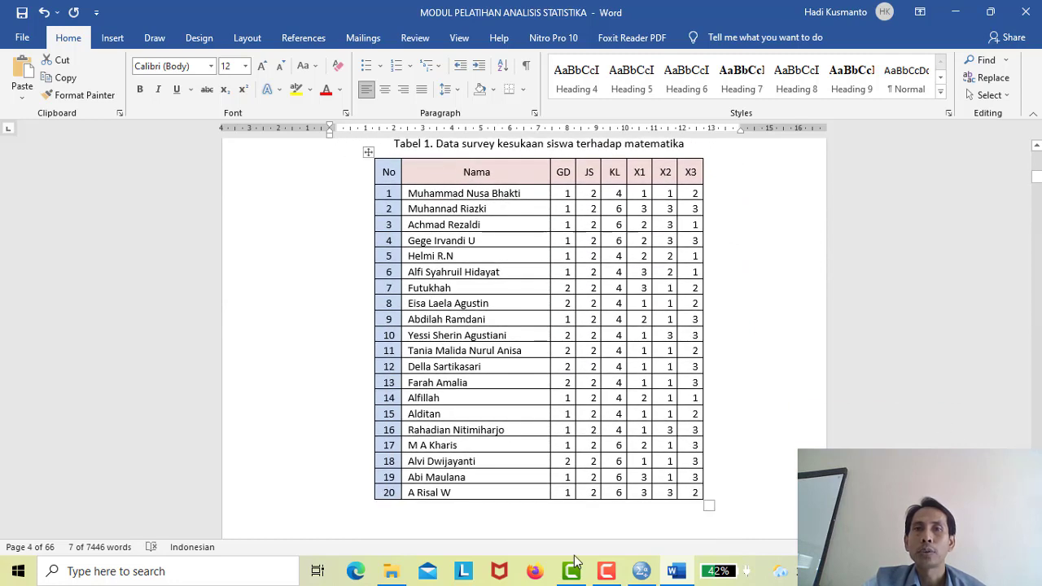
click(643, 572)
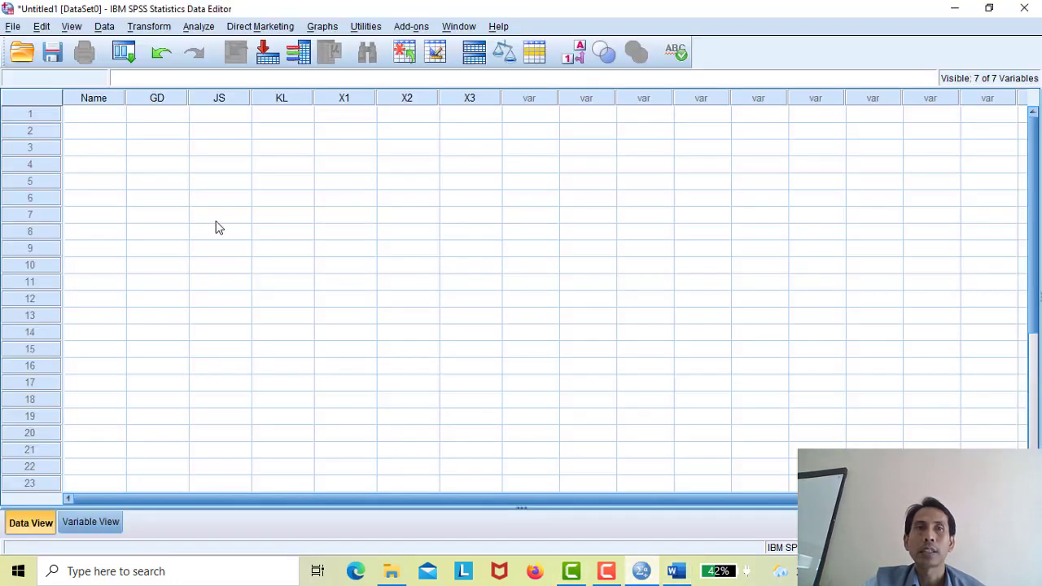
- Enter the first student's full name in row 1 and widen the Name column
click(101, 117)
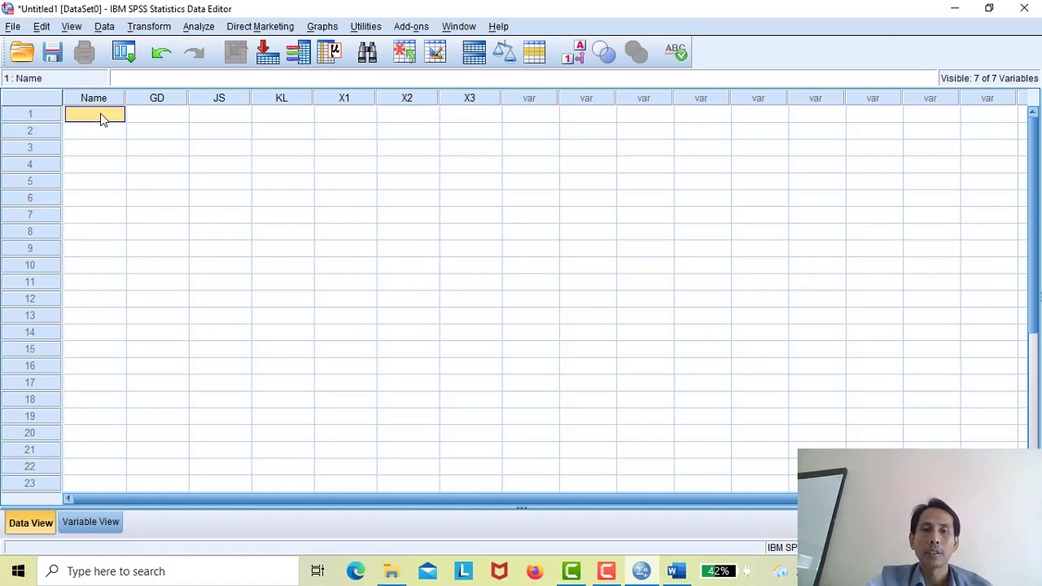
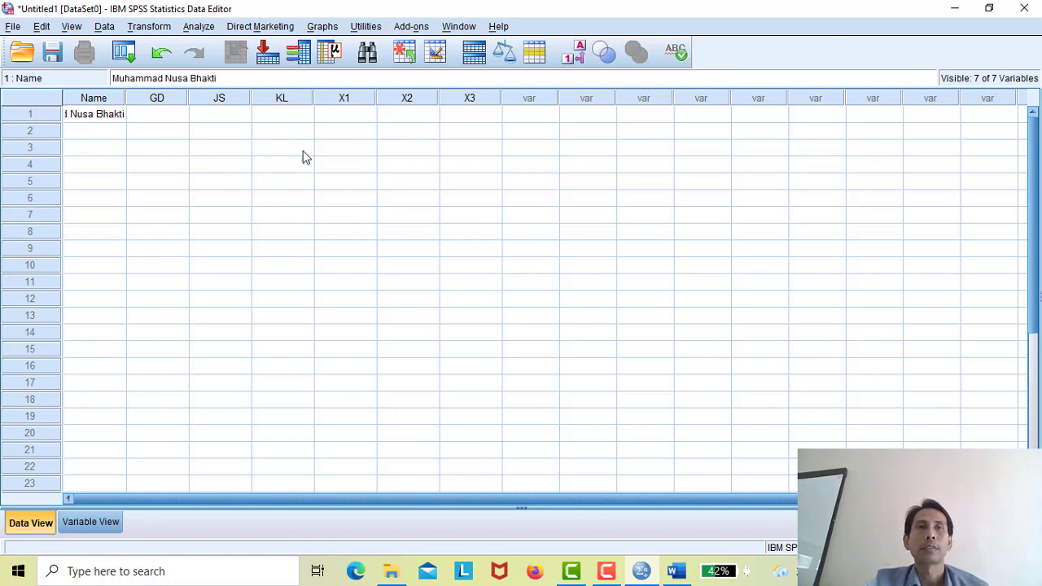
click(316, 203)
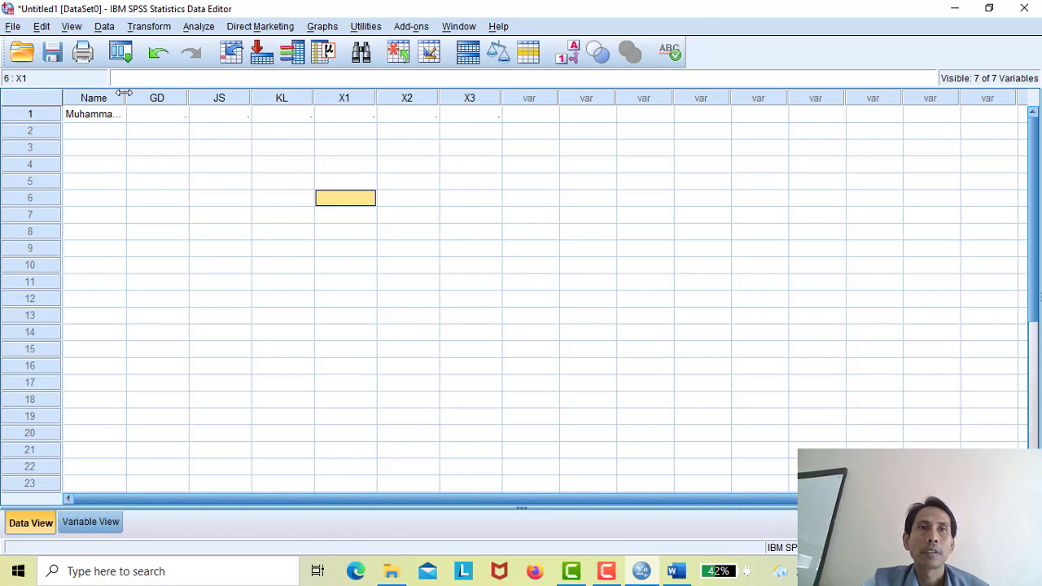
drag(130, 96, 187, 97)
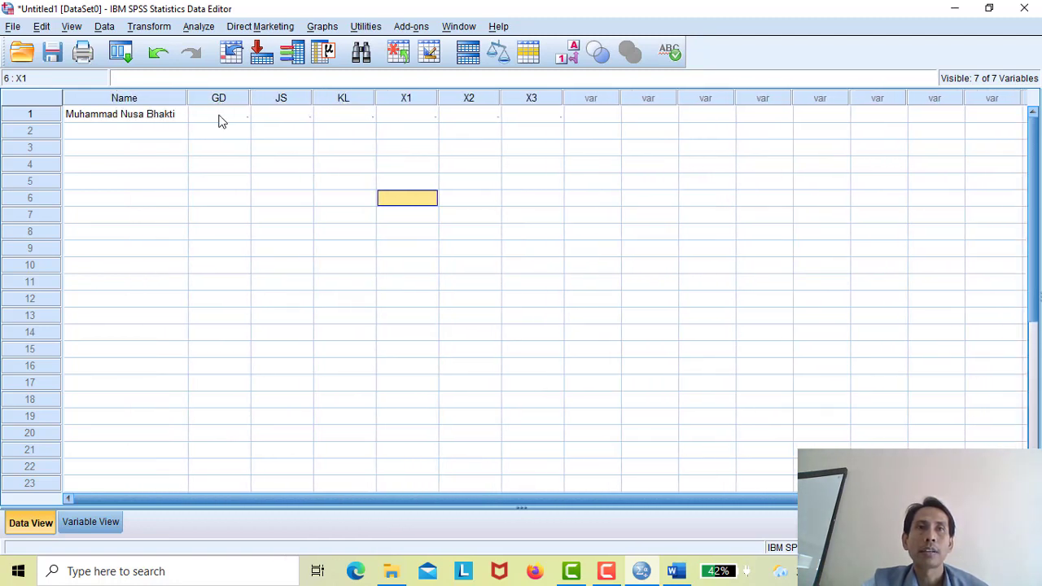
- Enter GD 1, JS 2 and KL 4 for row 1, checking Tabel 1 in Word
click(219, 119)
text(1)
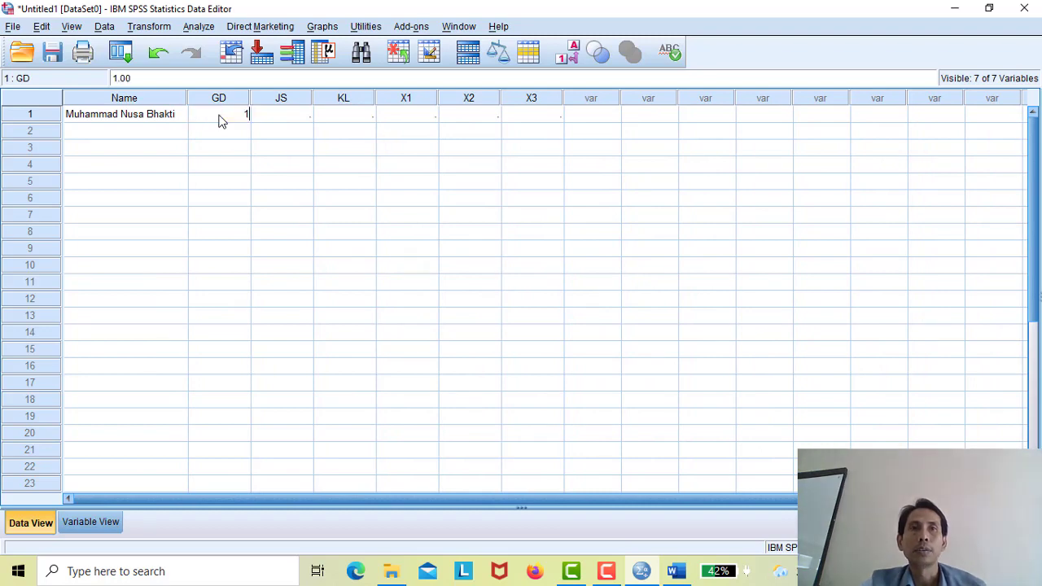
click(275, 114)
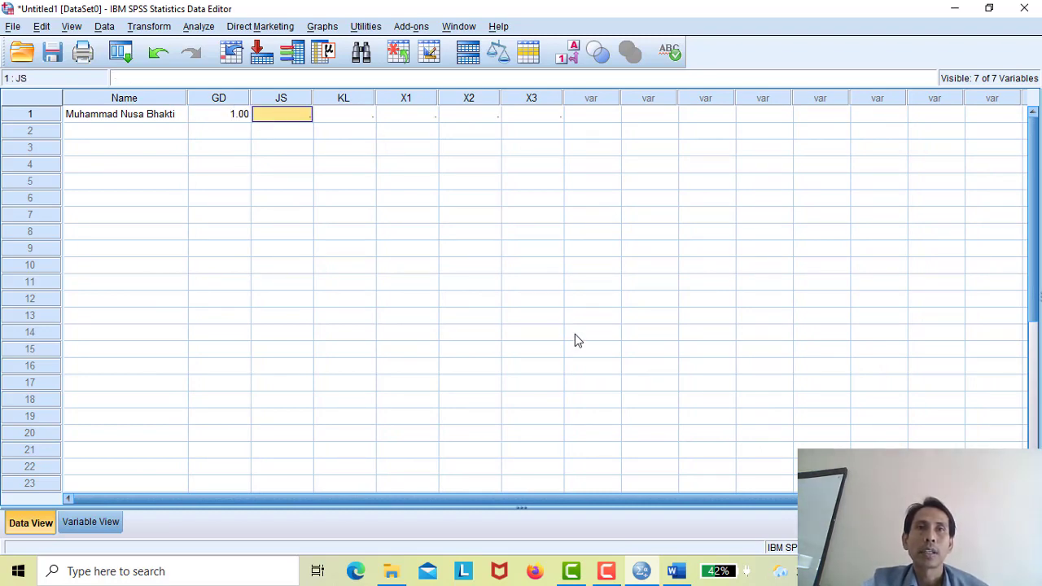
mouse_move(684, 574)
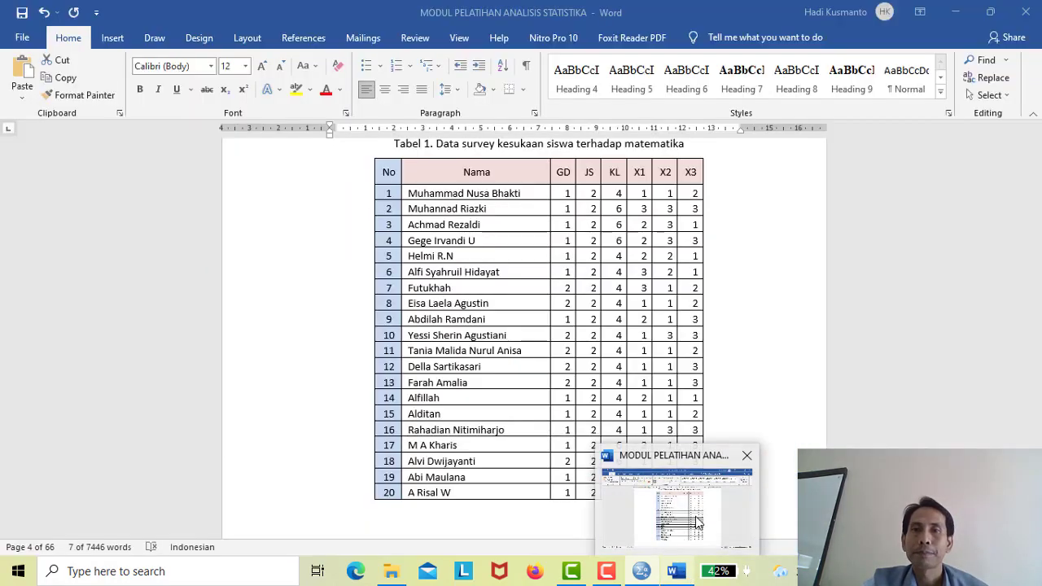
click(696, 521)
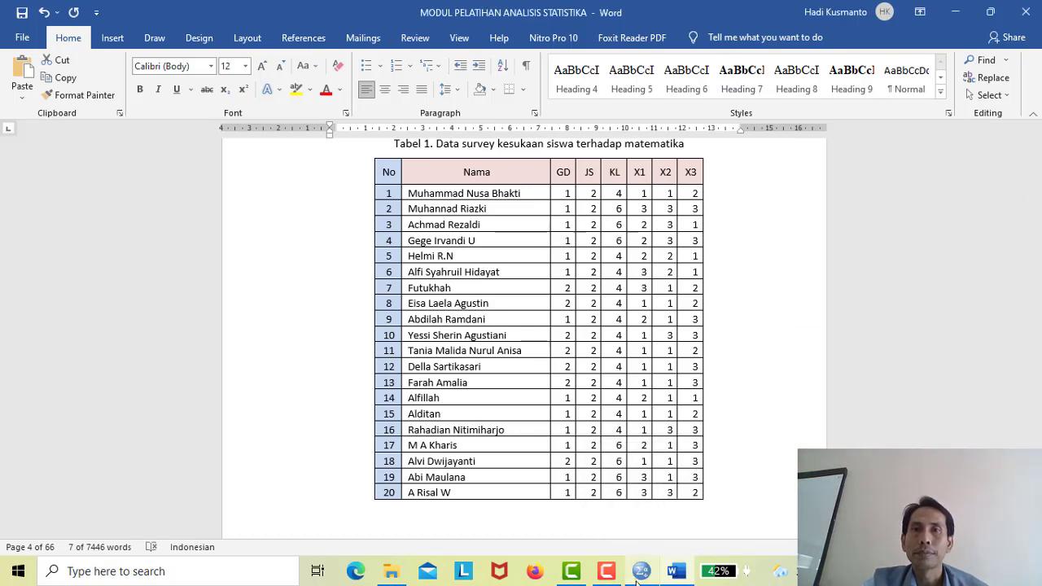
mouse_move(640, 574)
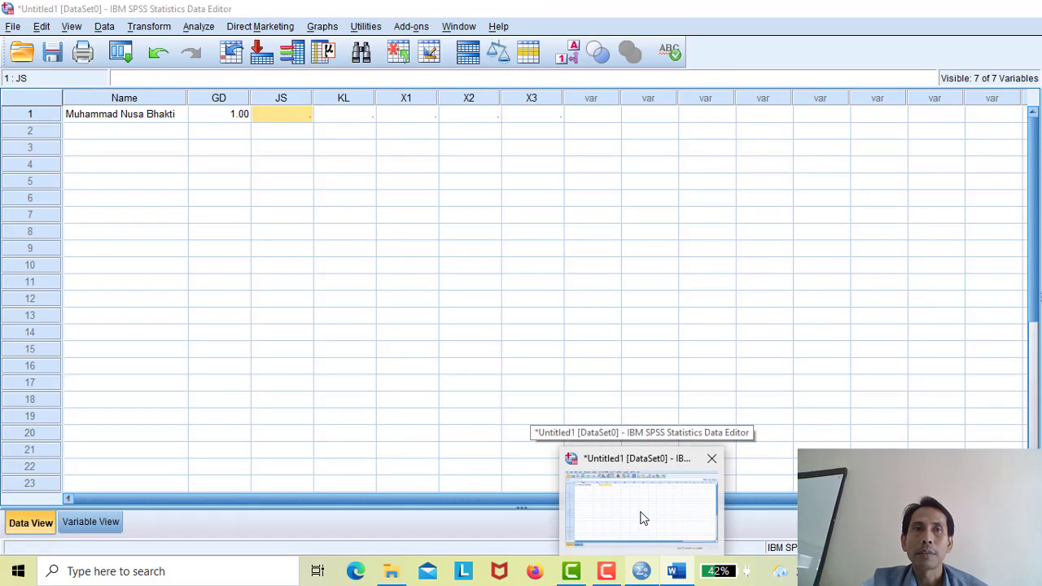
click(643, 518)
text(2)
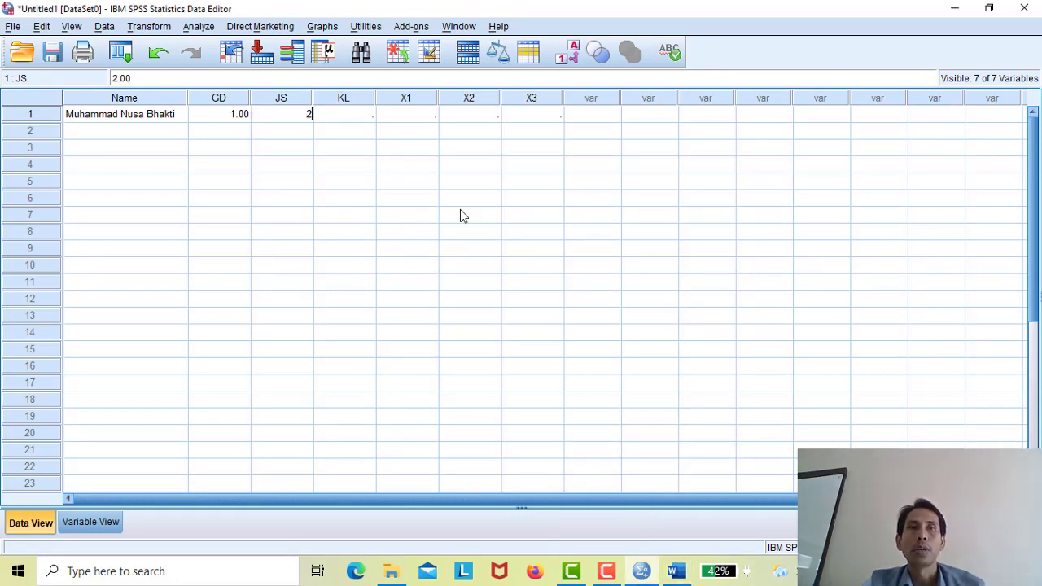
click(349, 101)
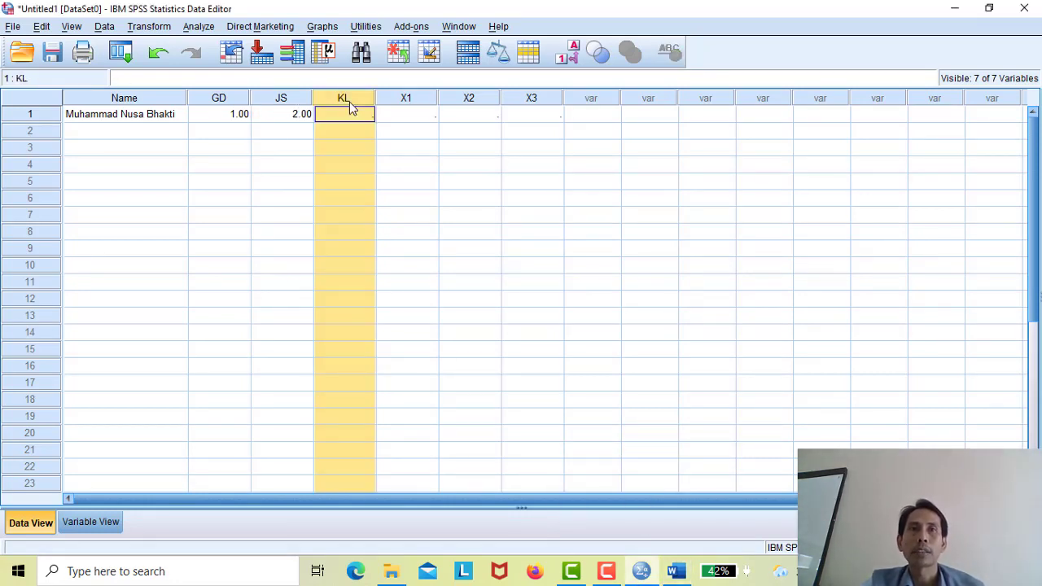
click(349, 114)
text(4)
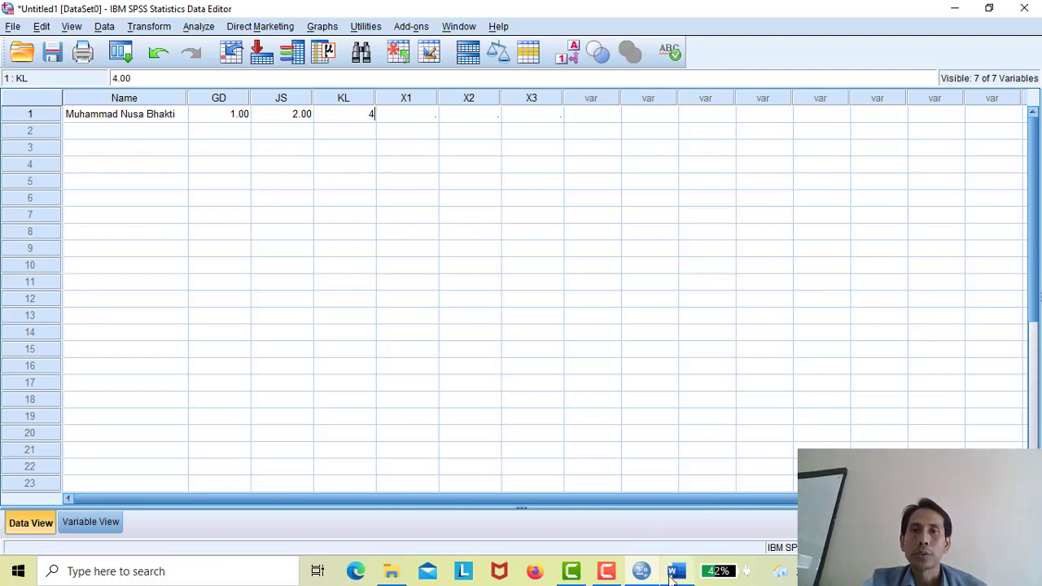
mouse_move(672, 577)
click(668, 534)
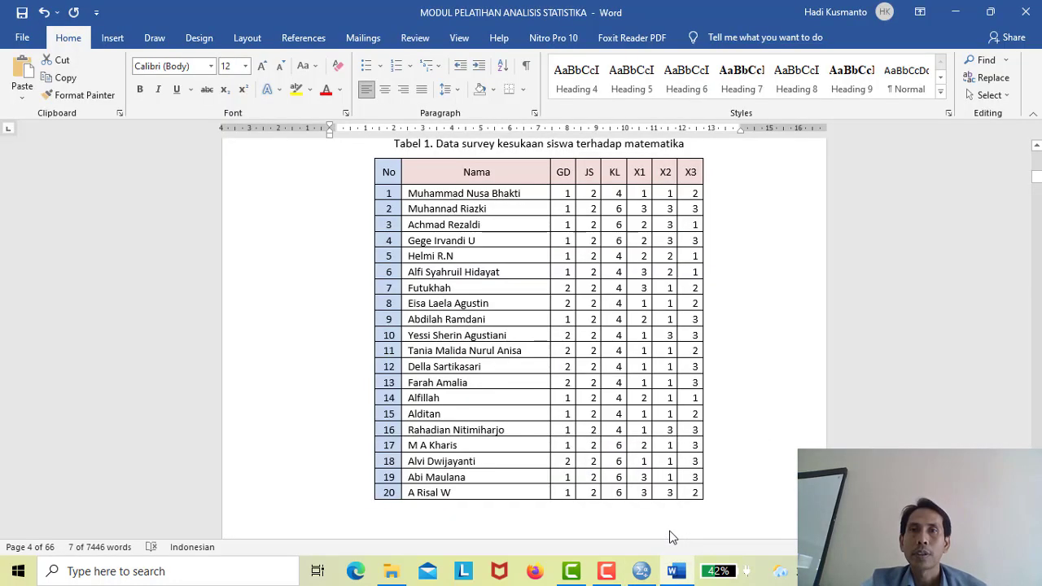
click(642, 570)
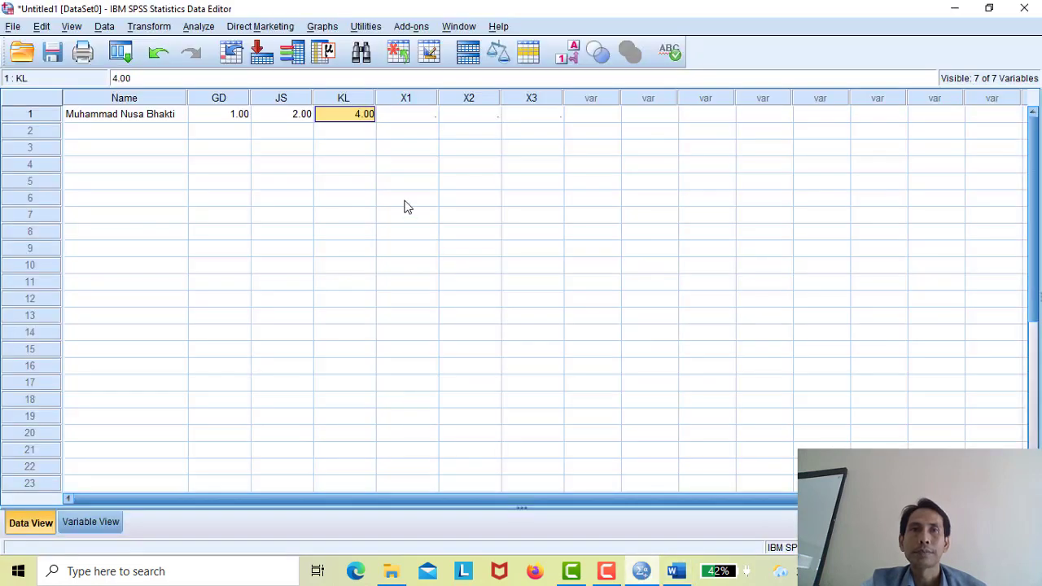
- Enter X1 1, X2 1 and X3 2 for row 1
click(400, 118)
text(1)
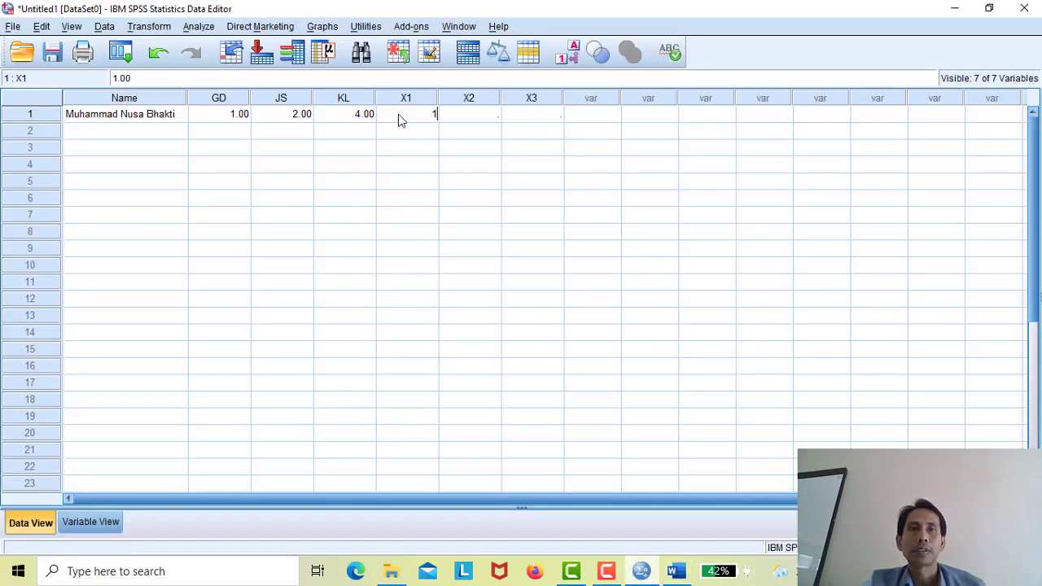
click(494, 118)
text(1)
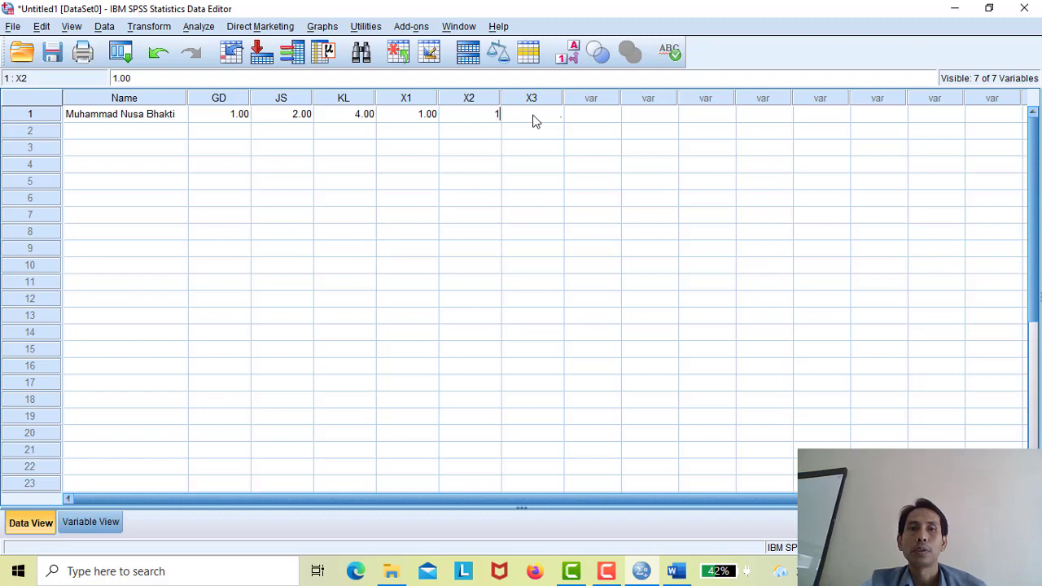
click(534, 118)
text(2)
click(548, 198)
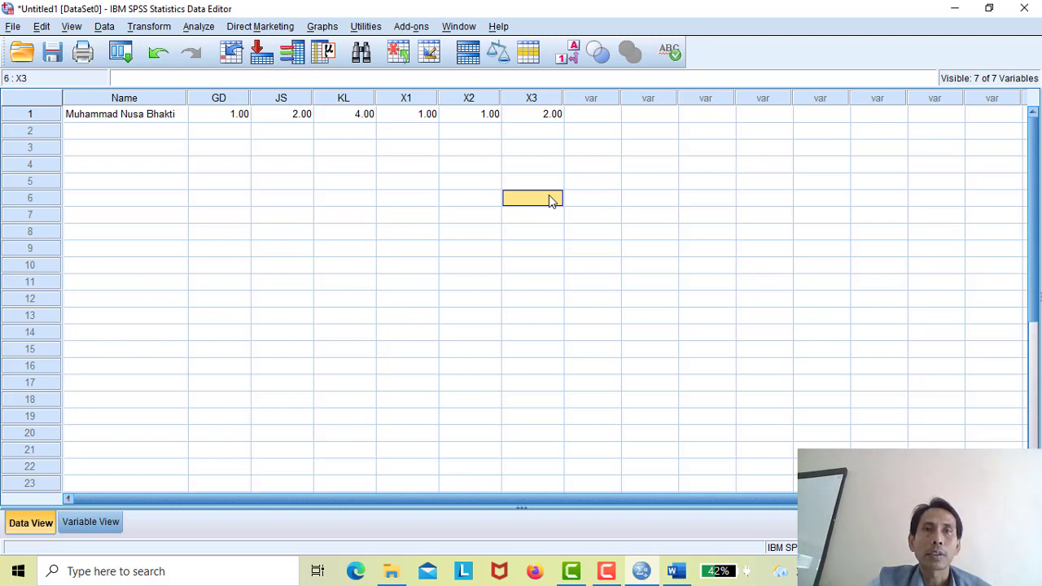
click(675, 571)
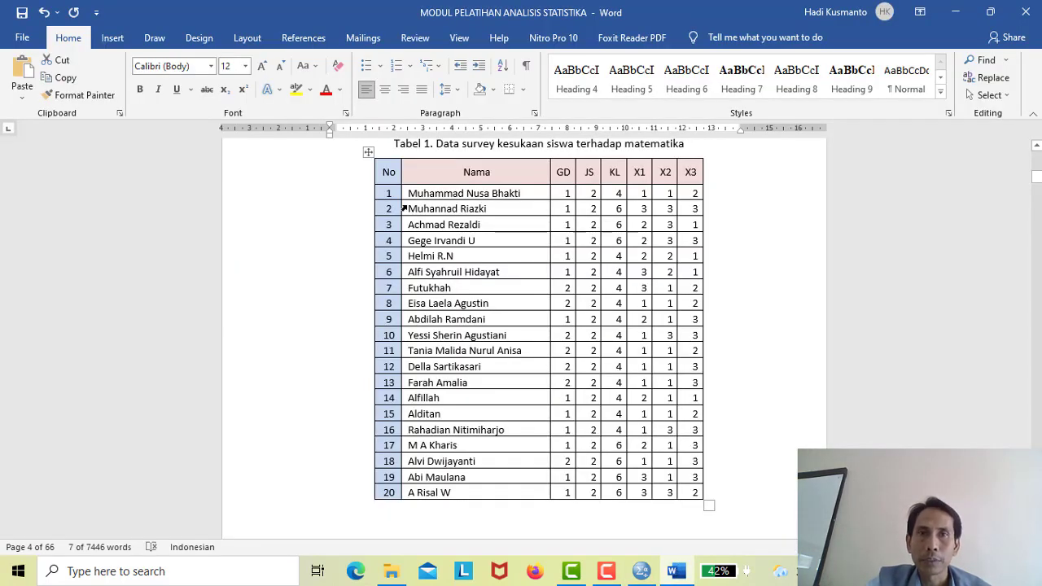
- Copy the remaining students' rows, Nama through X3, from Tabel 1 and return to SPSS
drag(412, 208, 702, 497)
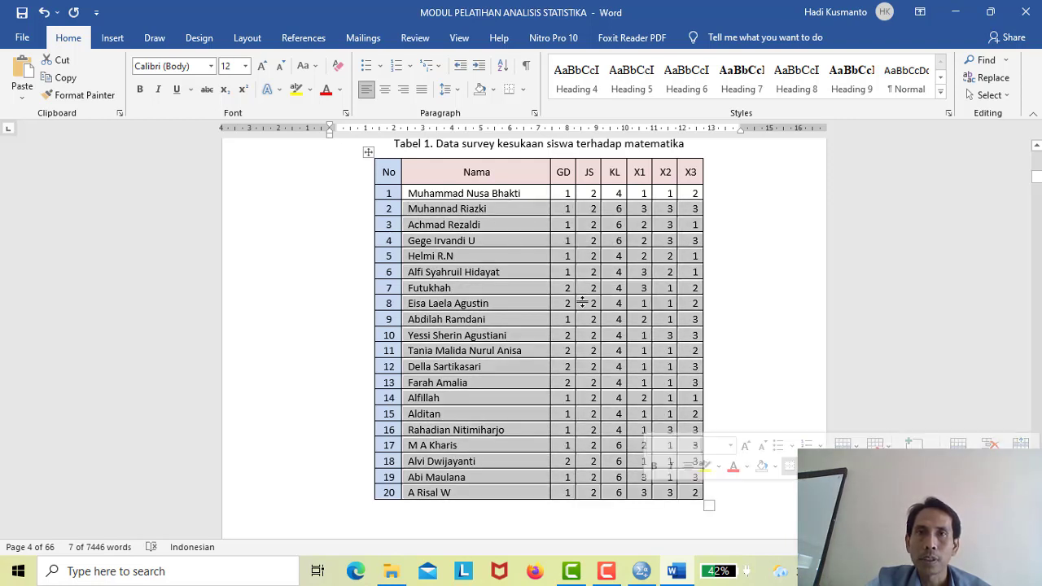
right_click(548, 273)
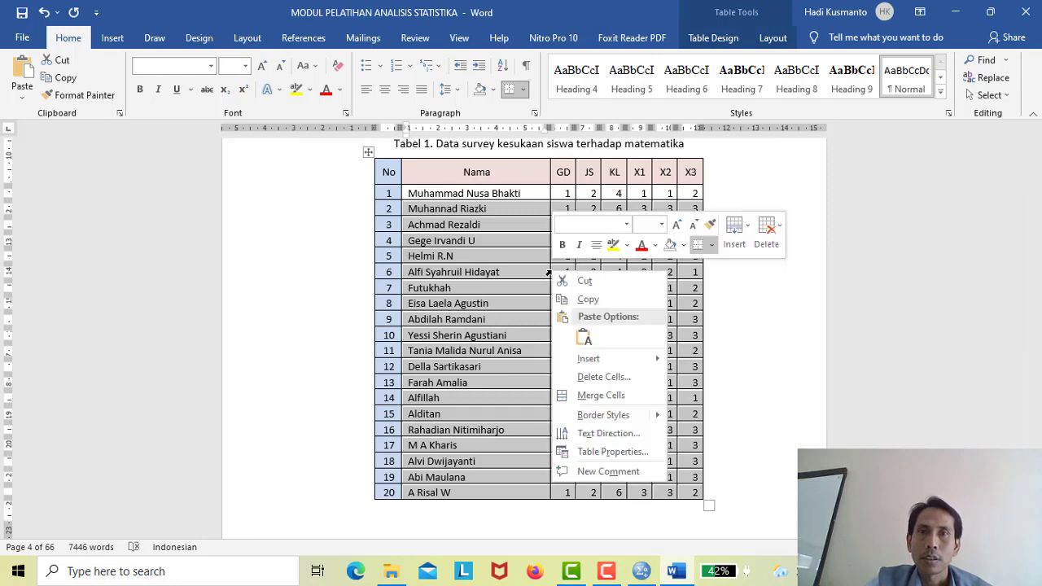
click(580, 299)
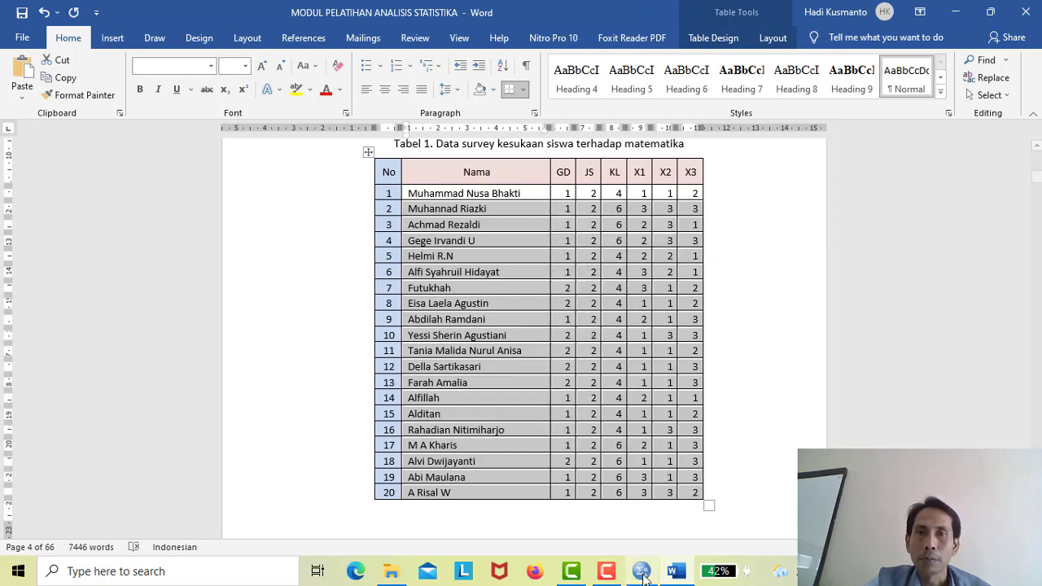
click(641, 570)
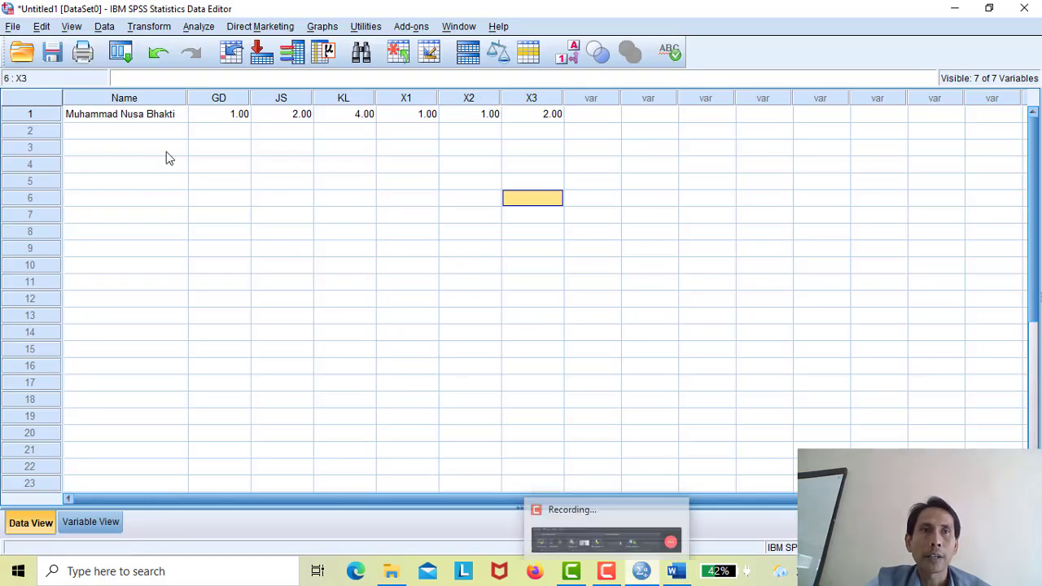
- Paste the copied student rows into the grid starting at row 2's Name cell
click(139, 130)
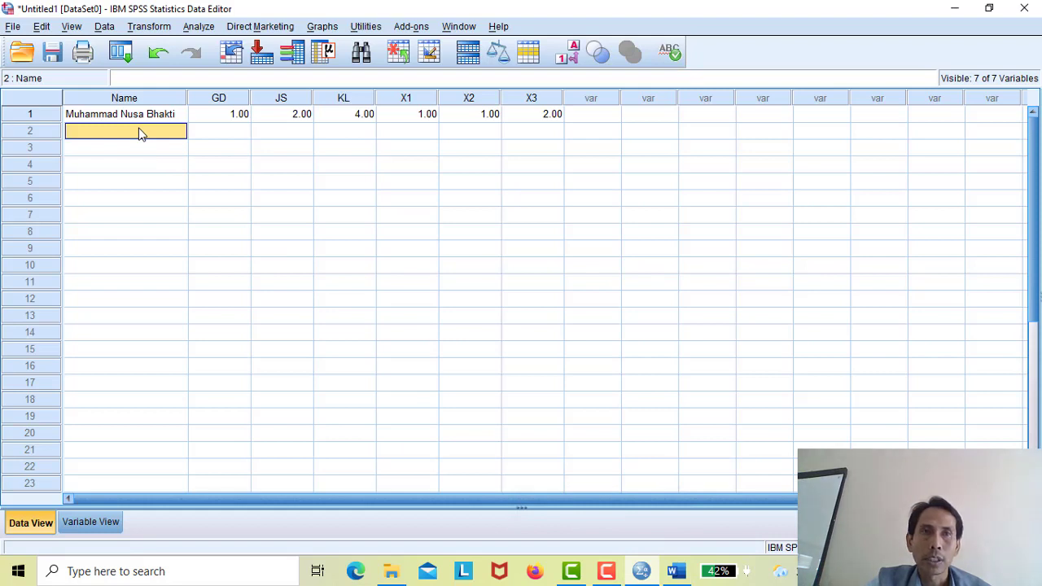
right_click(139, 129)
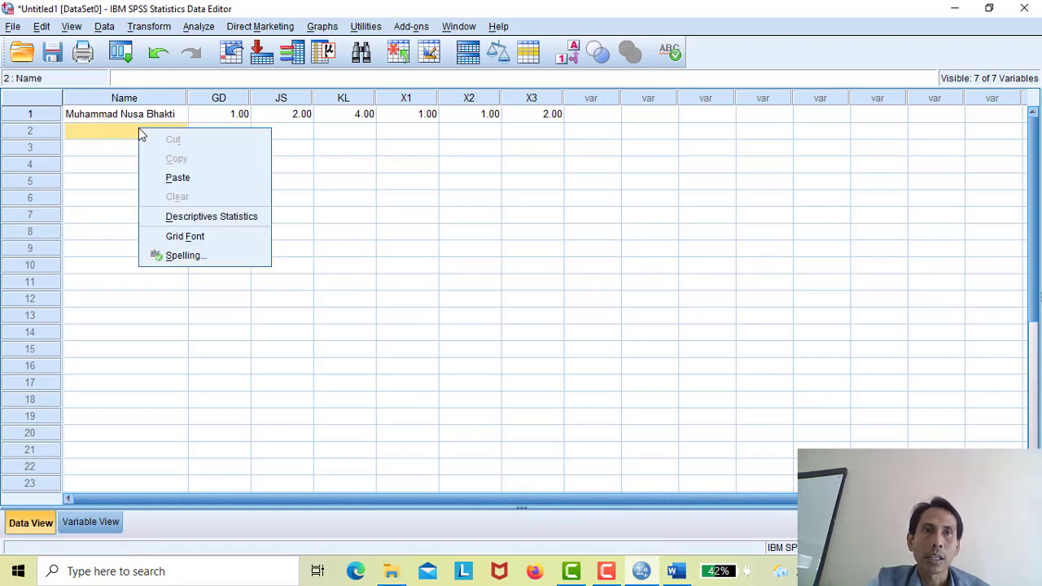
click(178, 178)
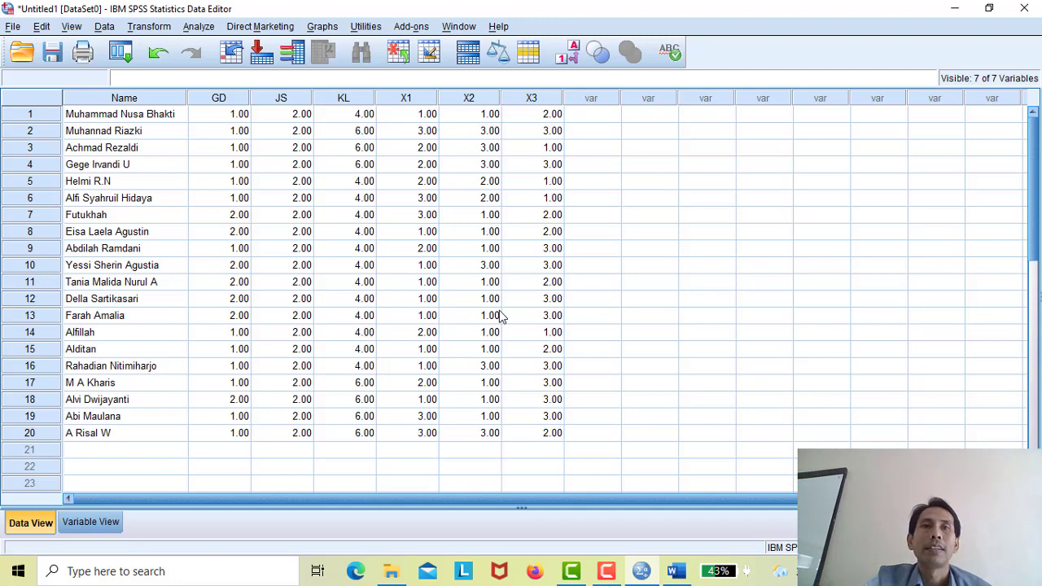
- Review the variable definitions in Variable View and return to Data View
click(82, 528)
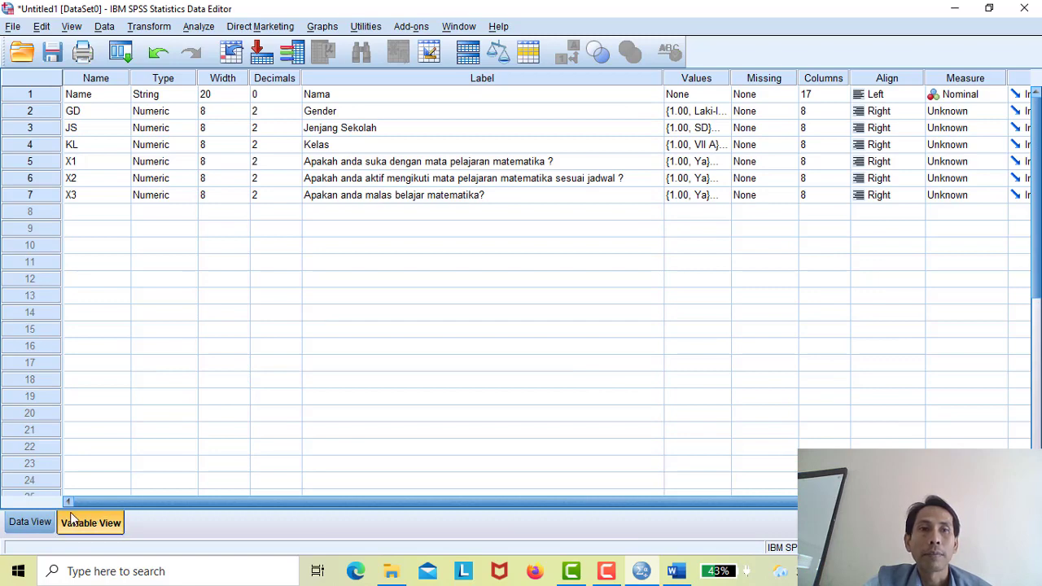
click(29, 526)
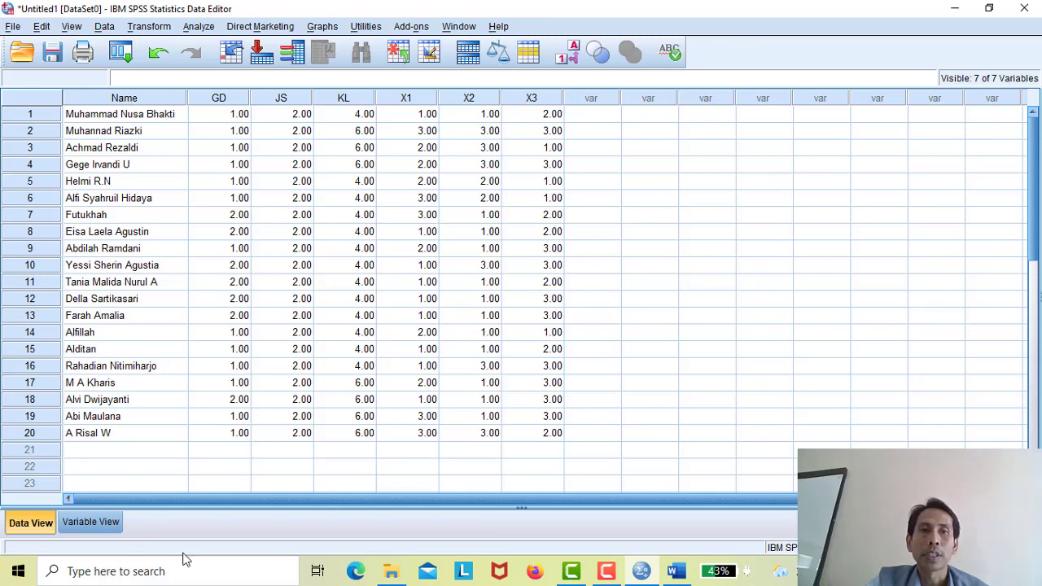
click(101, 523)
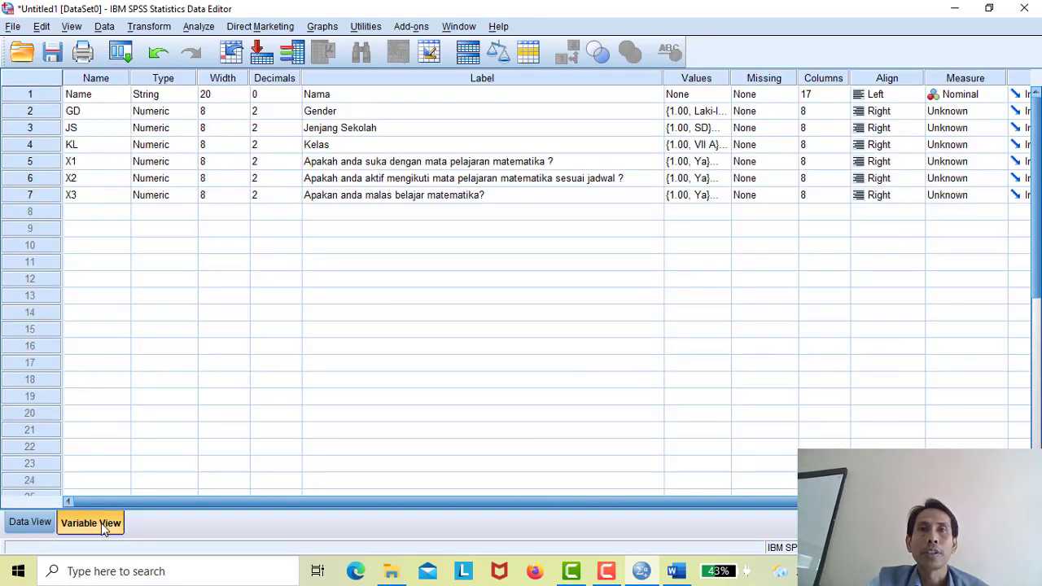
click(34, 523)
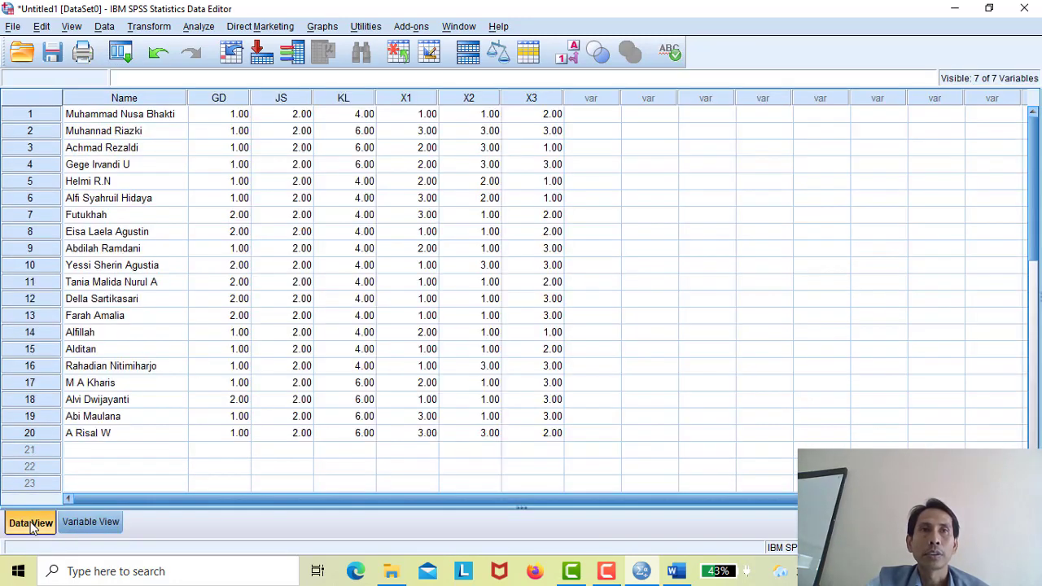
click(72, 27)
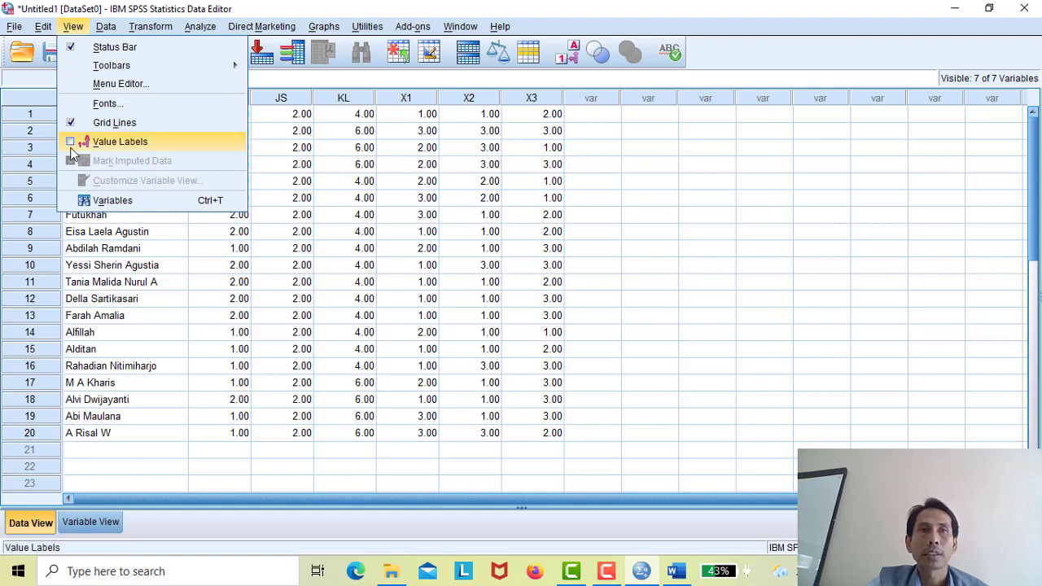
click(114, 142)
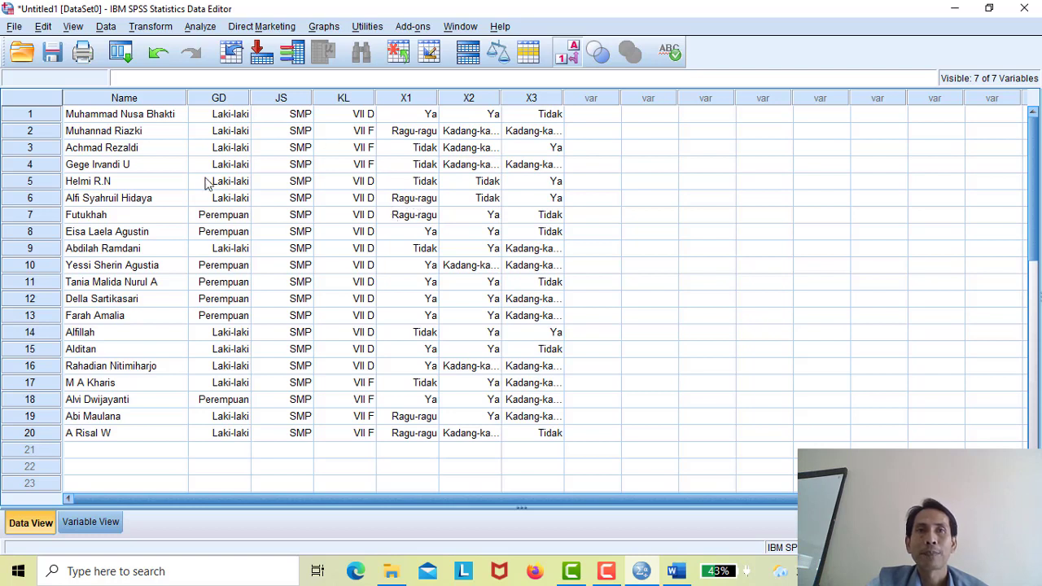
click(70, 26)
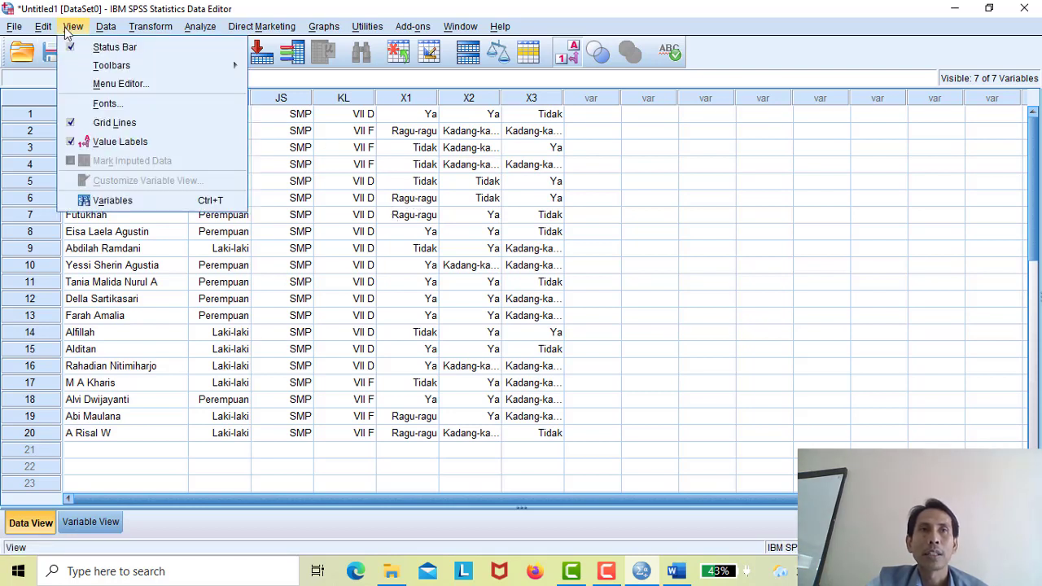
click(102, 143)
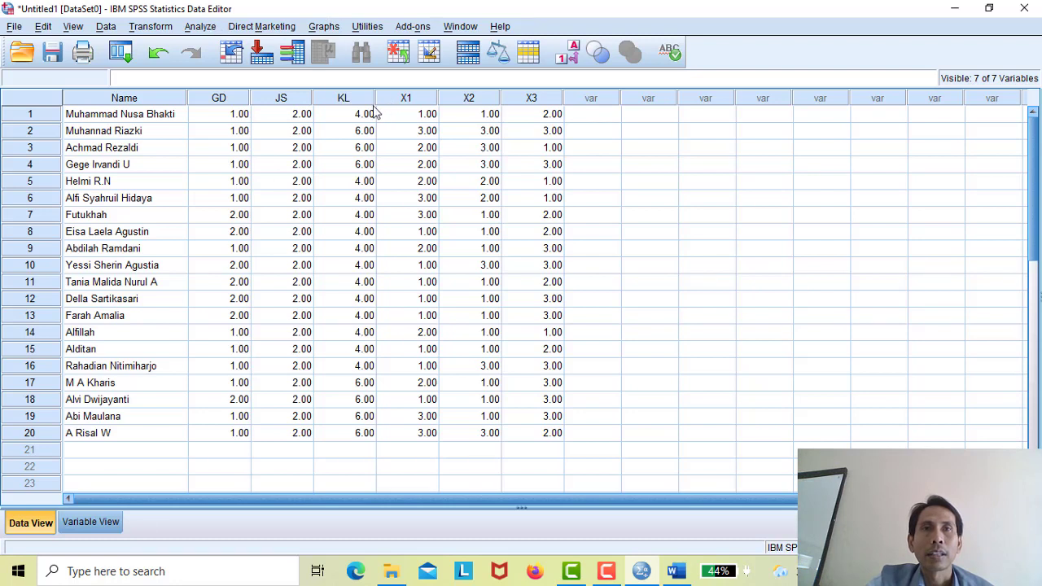
- Make a simple legacy bar chart of counts with X1 on the category axis, untitled
click(316, 28)
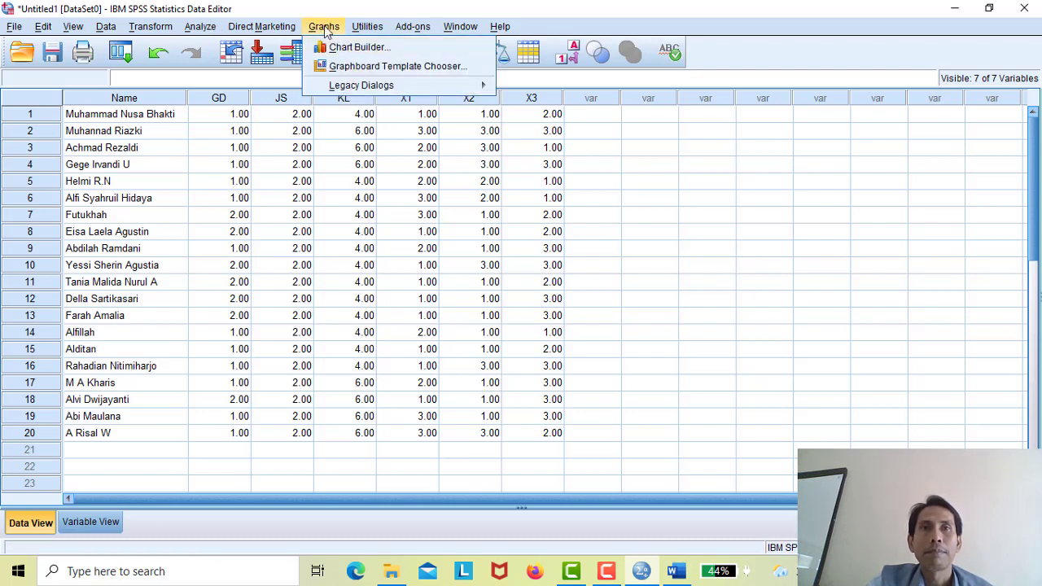
mouse_move(335, 88)
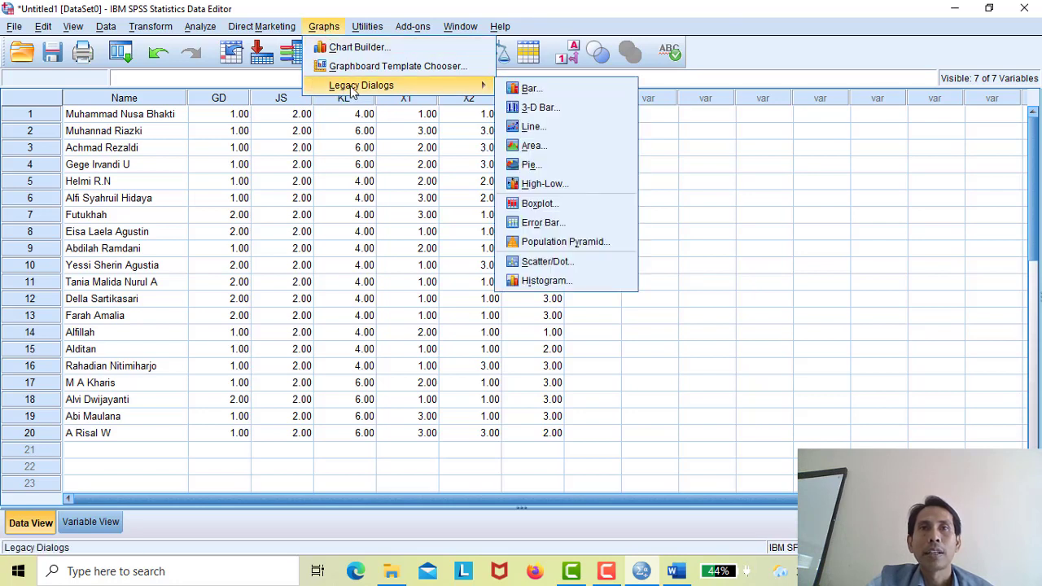
click(530, 88)
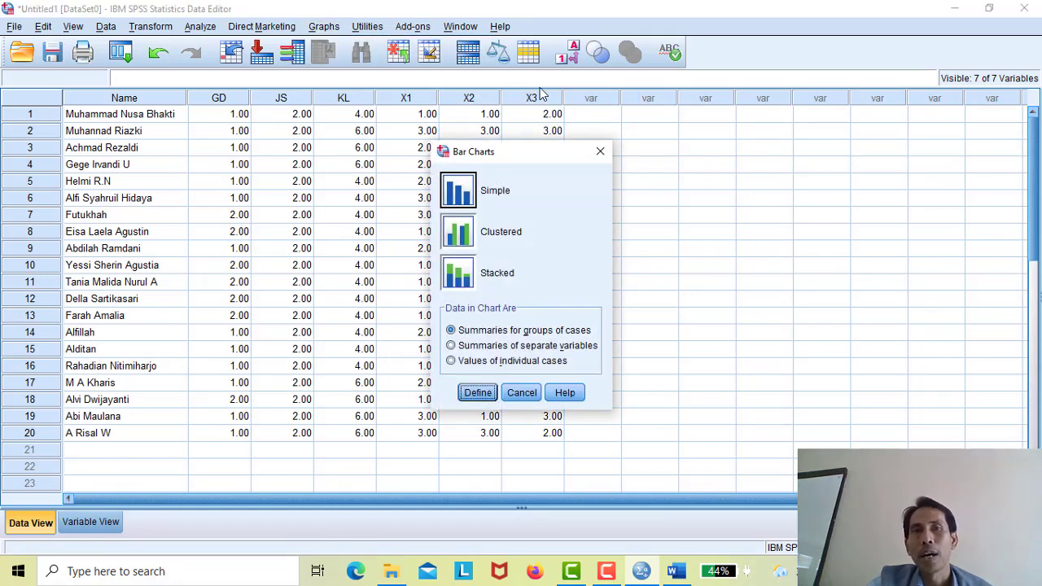
click(472, 195)
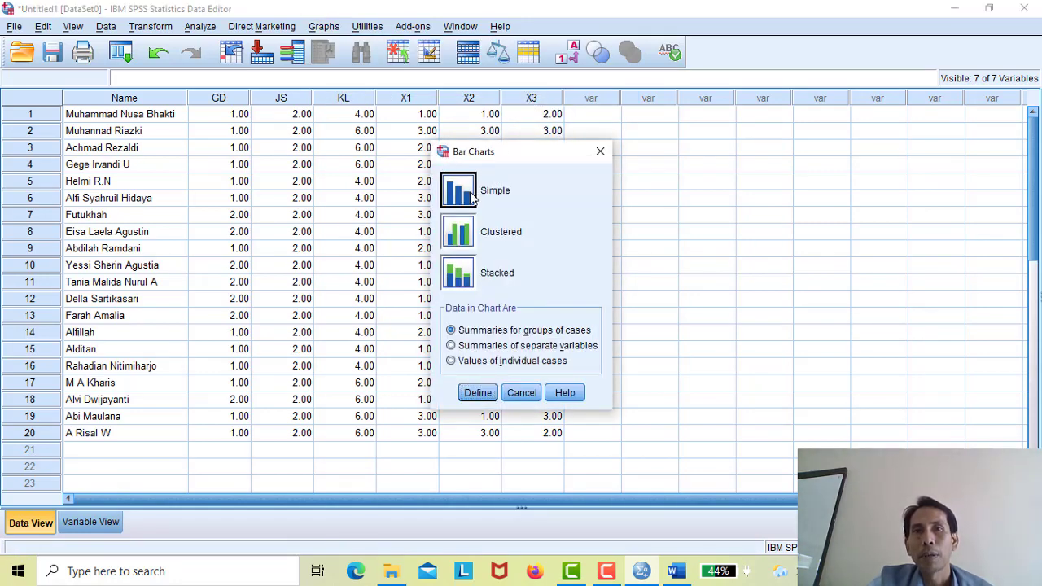
click(478, 393)
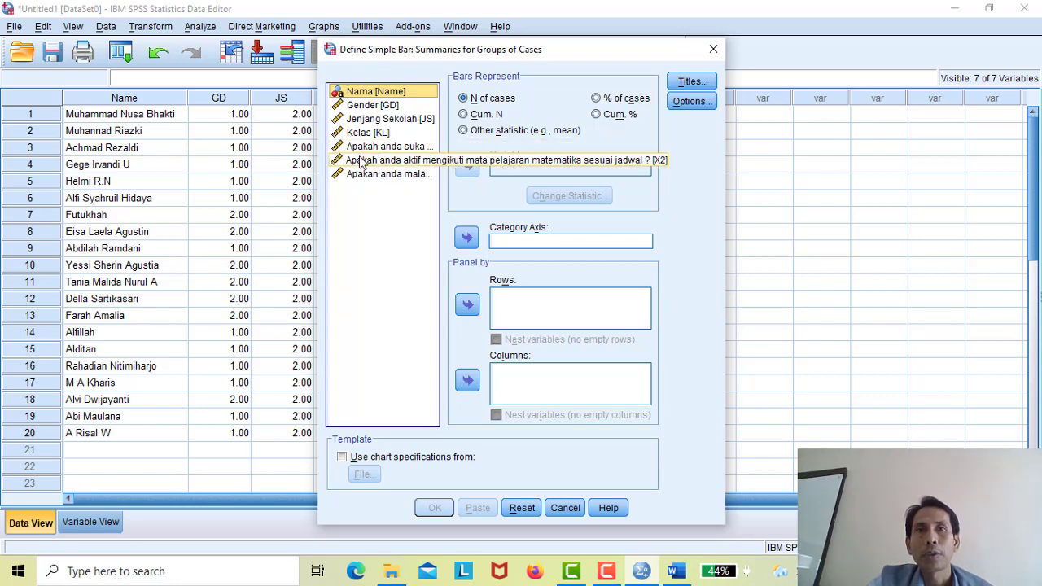
click(393, 147)
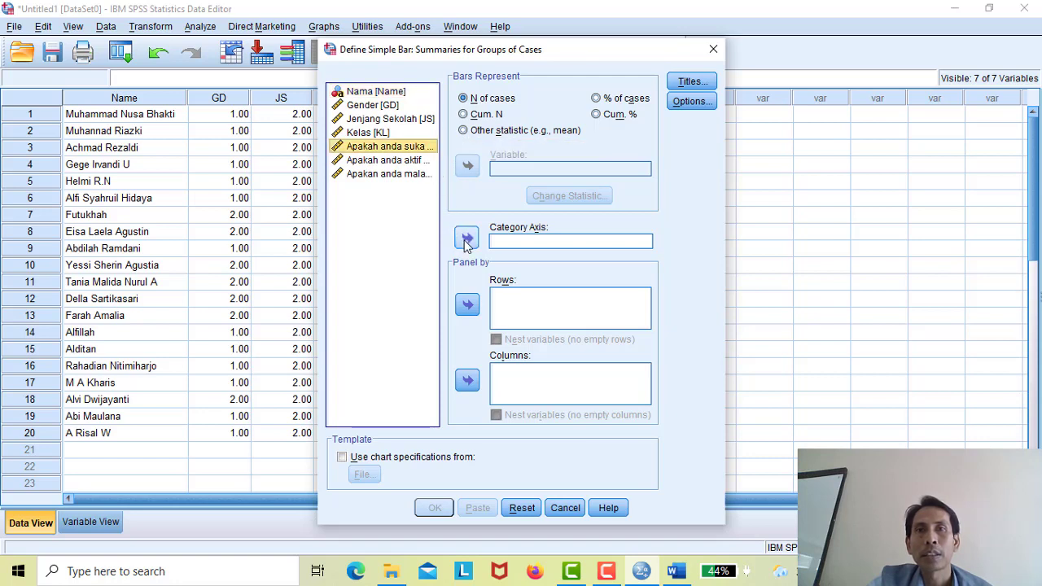
click(466, 240)
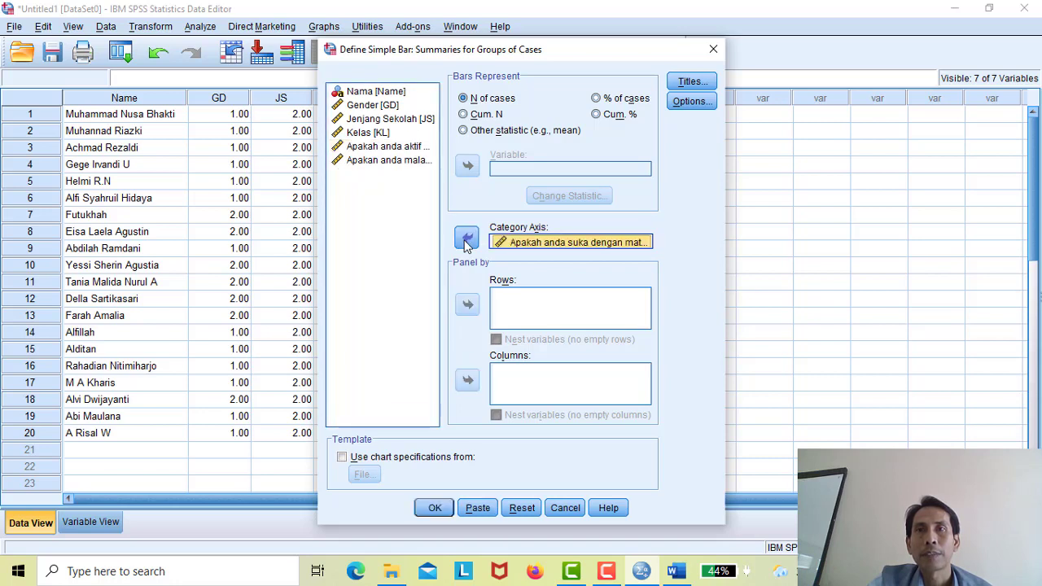
click(688, 82)
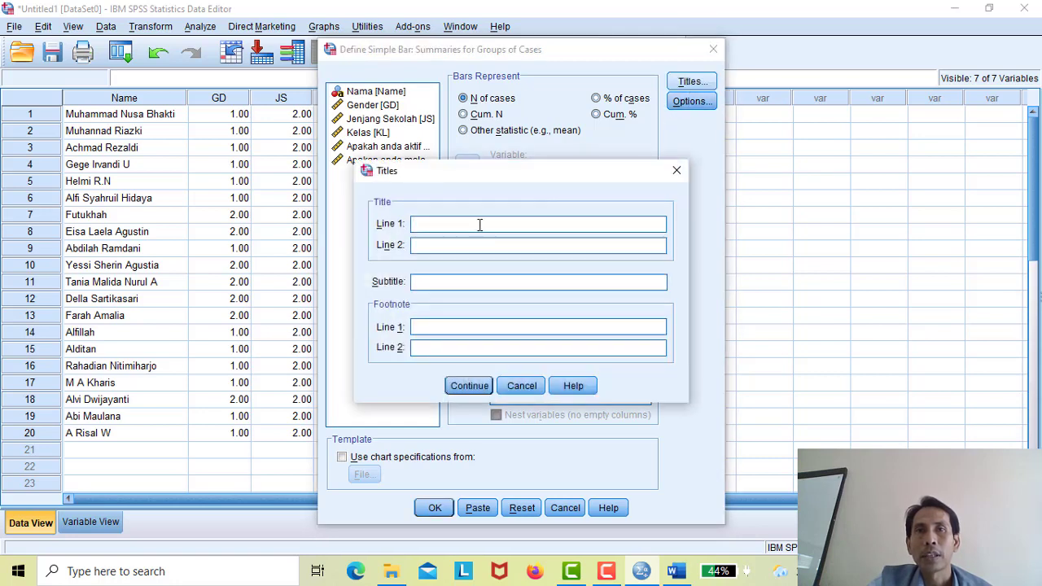
click(520, 384)
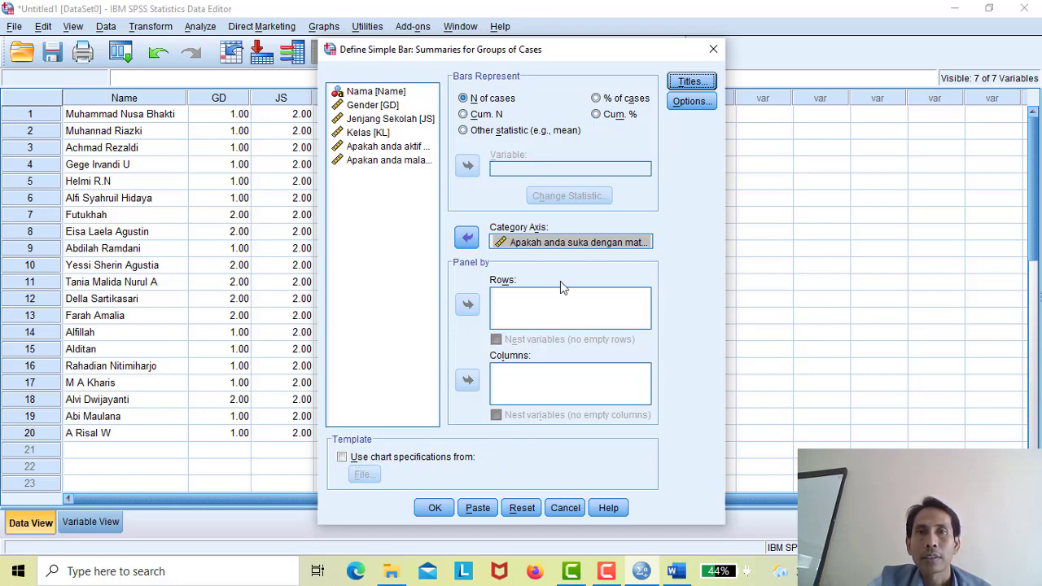
click(434, 508)
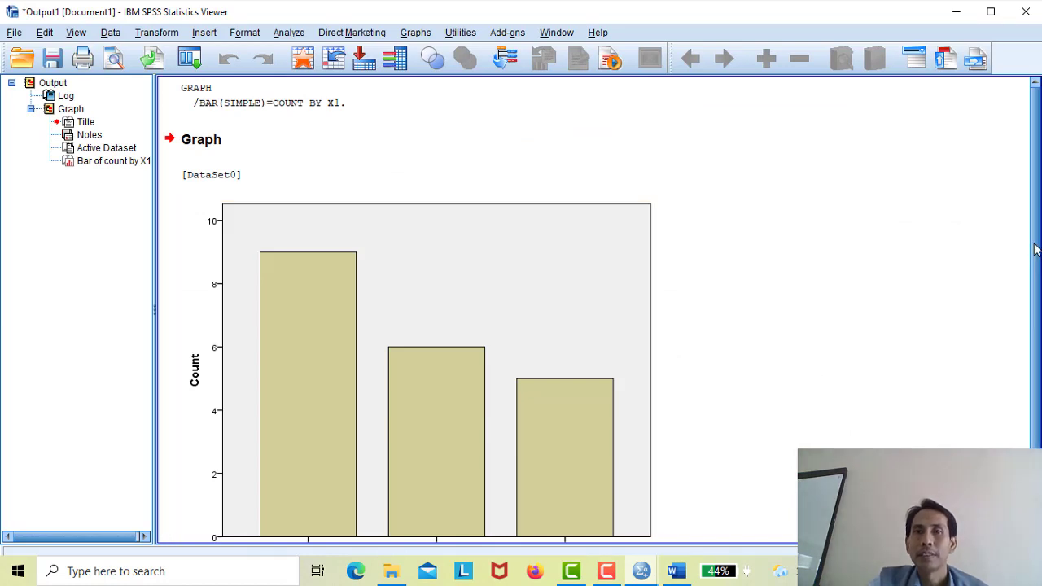
drag(1036, 250, 1035, 434)
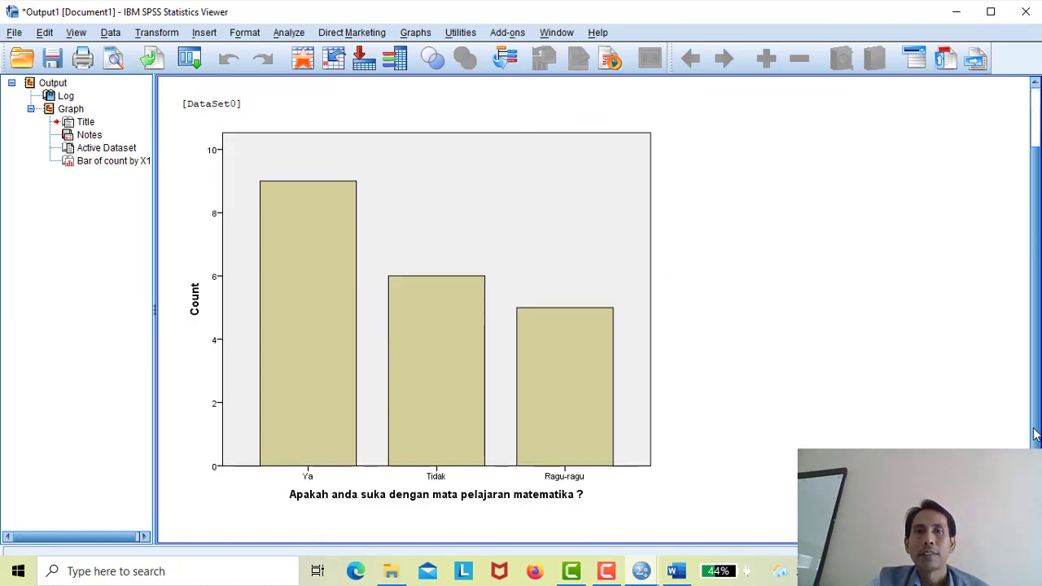